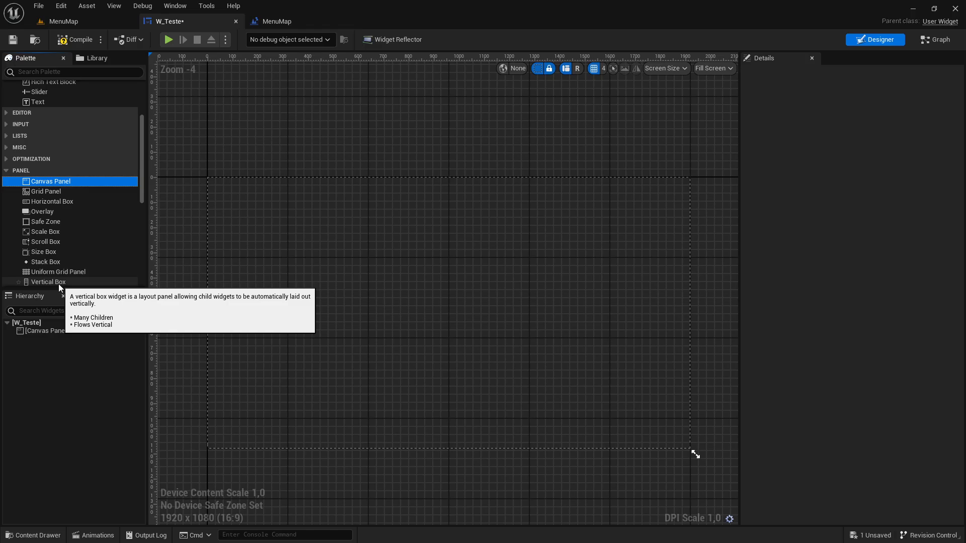
Add a Horizontal Box and a Vertical Box as children of the Canvas Panel
{"action": "scroll", "coordinate": [58, 284], "scroll_direction": "down", "scroll_amount": 2}
{"action": "left_click", "coordinate": [47, 153]}
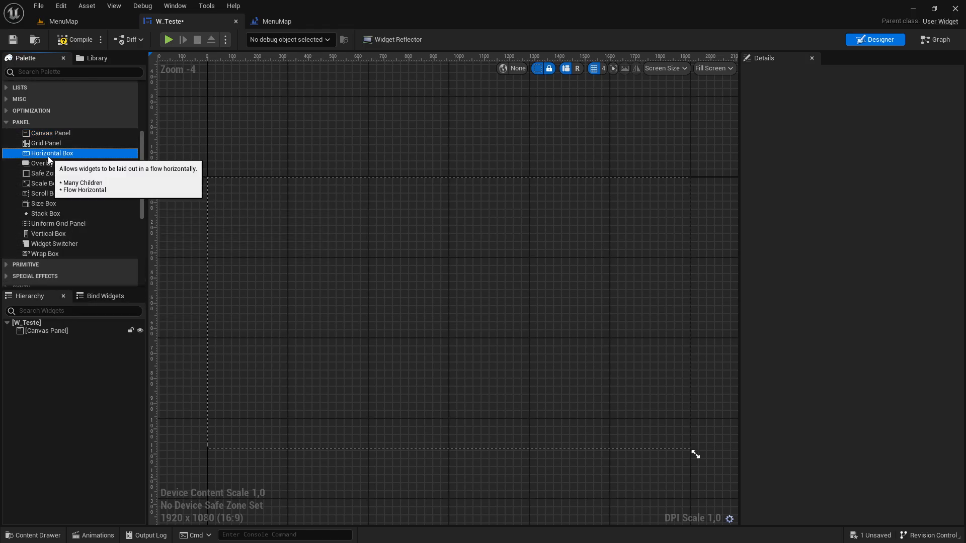
{"action": "left_click_drag", "start_coordinate": [47, 152], "coordinate": [46, 331]}
{"action": "left_click_drag", "start_coordinate": [42, 235], "coordinate": [73, 270]}
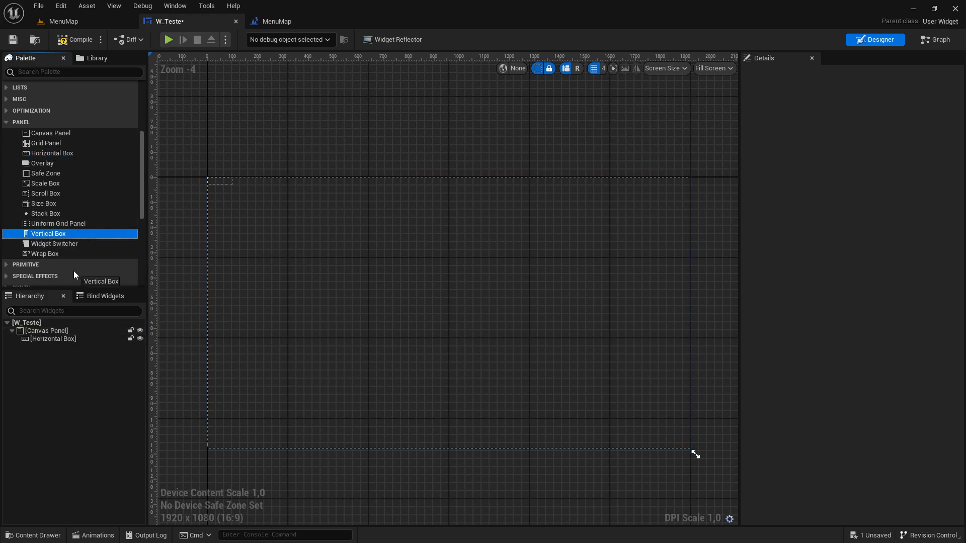
{"action": "left_click_drag", "start_coordinate": [56, 330], "coordinate": [56, 330]}
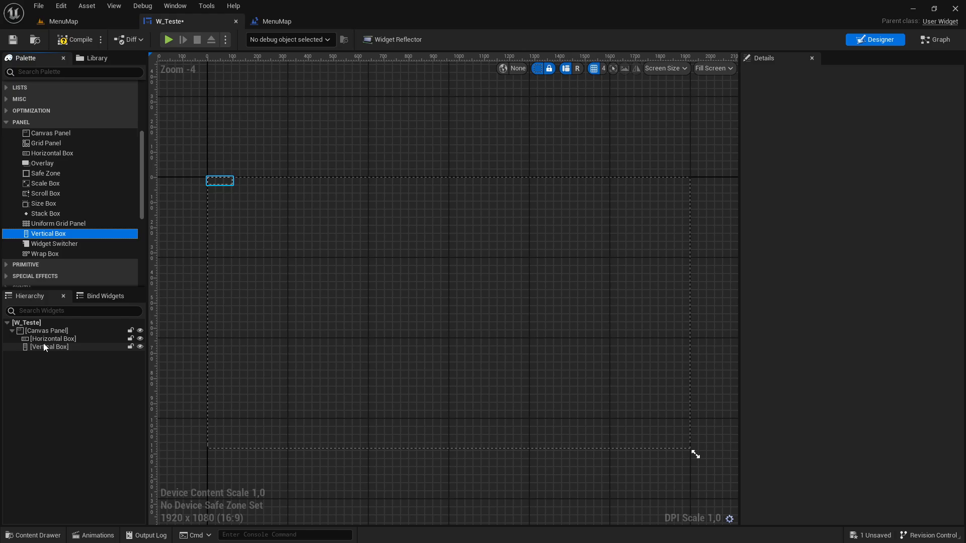
Compare the properties and canvas outlines of the Horizontal Box and the Vertical Box
{"action": "left_click", "coordinate": [40, 339]}
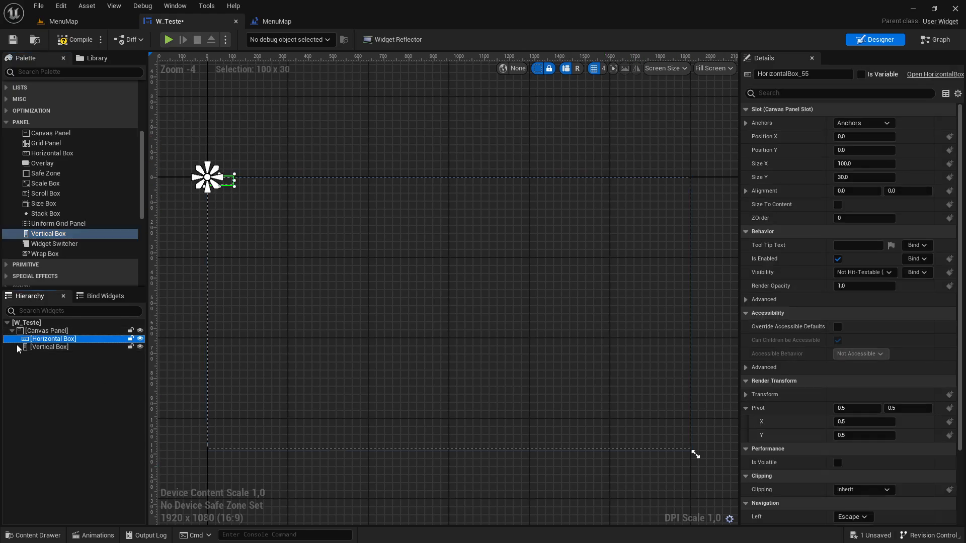
{"action": "left_click", "coordinate": [38, 347]}
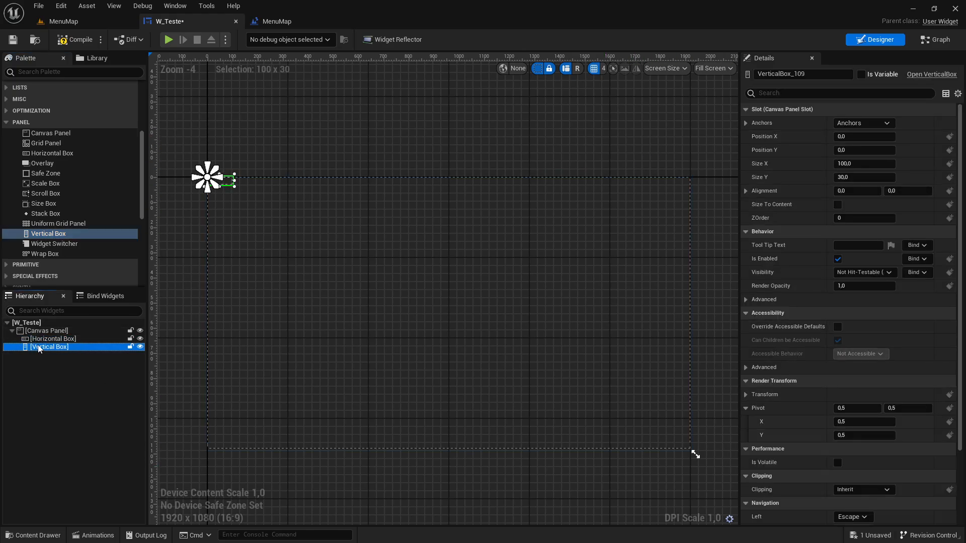
{"action": "left_click", "coordinate": [40, 340]}
{"action": "left_click", "coordinate": [41, 347]}
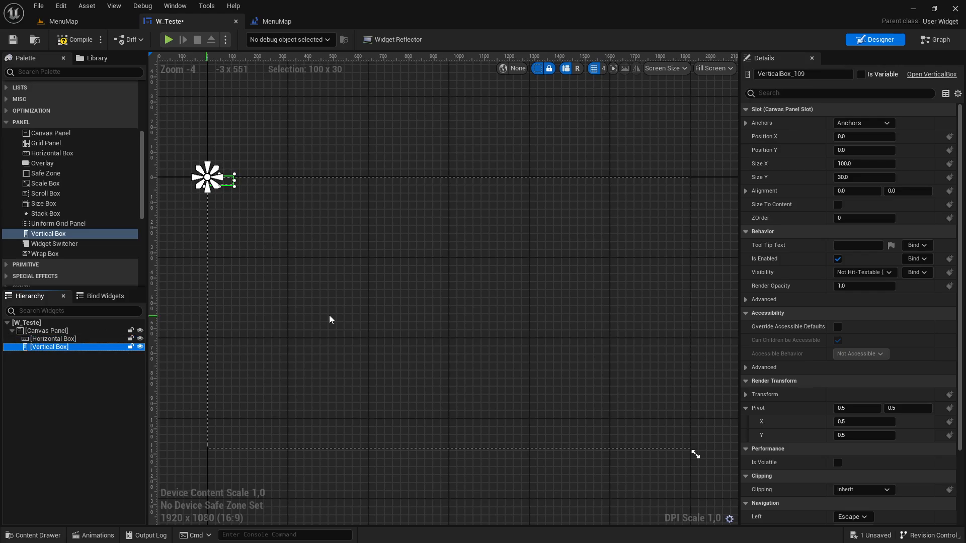
{"action": "scroll", "coordinate": [735, 291], "scroll_direction": "down", "scroll_amount": 4}
{"action": "scroll", "coordinate": [819, 294], "scroll_direction": "down", "scroll_amount": 4}
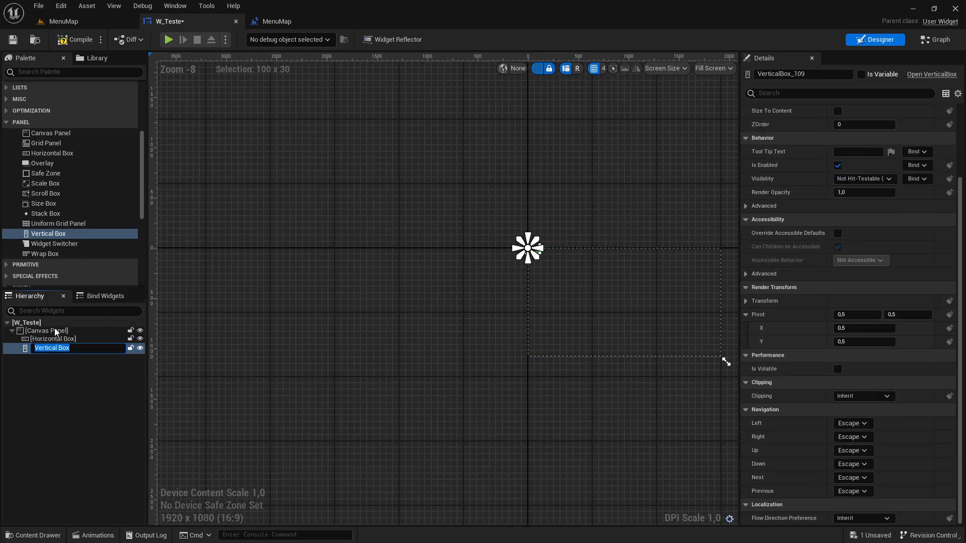
{"action": "left_click", "coordinate": [45, 339]}
{"action": "left_click", "coordinate": [48, 347]}
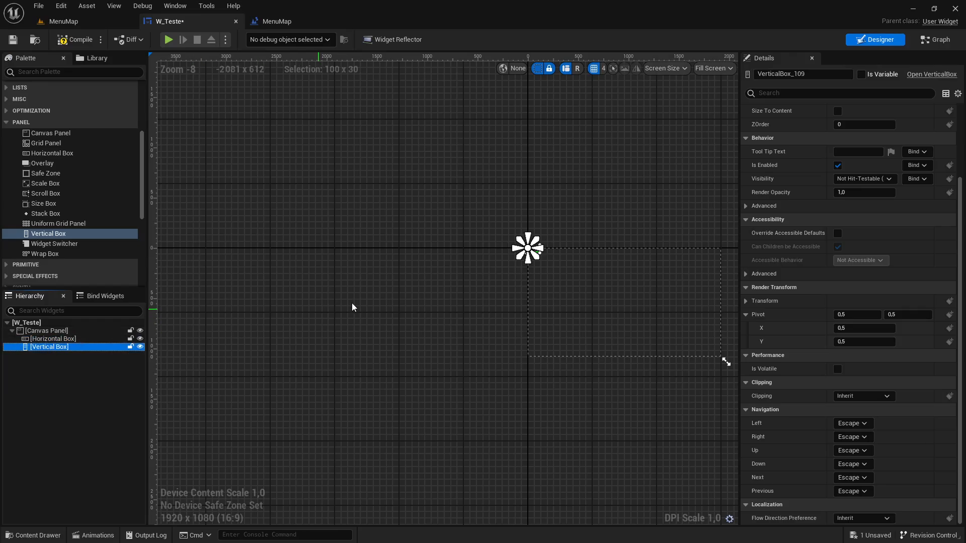
Move the overlapping boxes away from the canvas origin so they sit side by side inside the canvas
{"action": "right_click_drag", "start_coordinate": [454, 281], "coordinate": [298, 284]}
{"action": "left_click", "coordinate": [36, 340]}
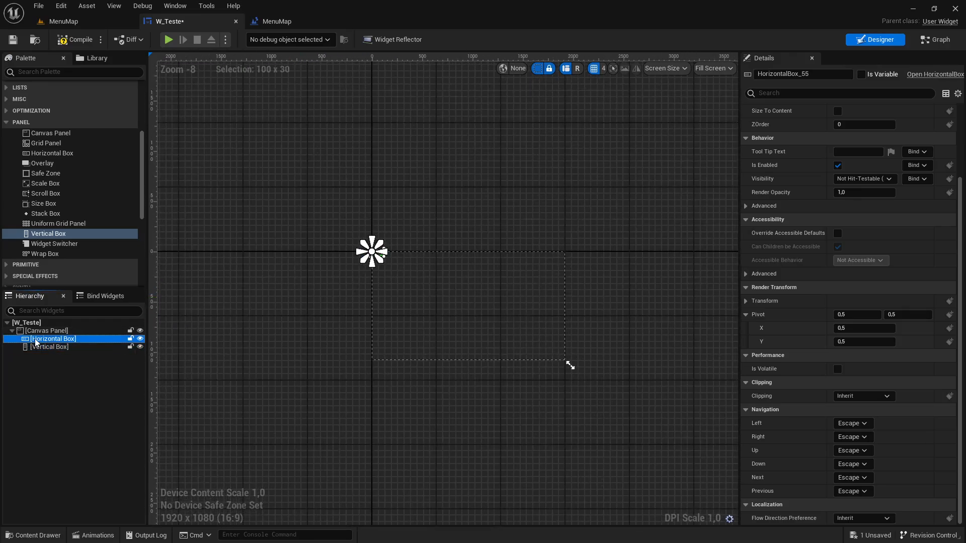
{"action": "scroll", "coordinate": [319, 259], "scroll_direction": "up", "scroll_amount": 8}
{"action": "right_click_drag", "start_coordinate": [551, 282], "coordinate": [329, 251]}
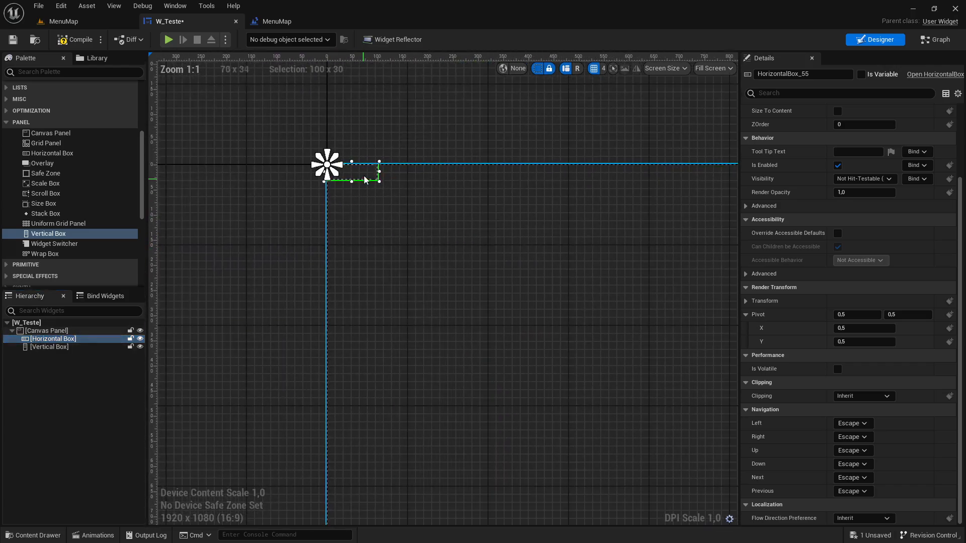
{"action": "left_click_drag", "start_coordinate": [375, 174], "coordinate": [533, 295]}
{"action": "right_click_drag", "start_coordinate": [532, 290], "coordinate": [447, 173]}
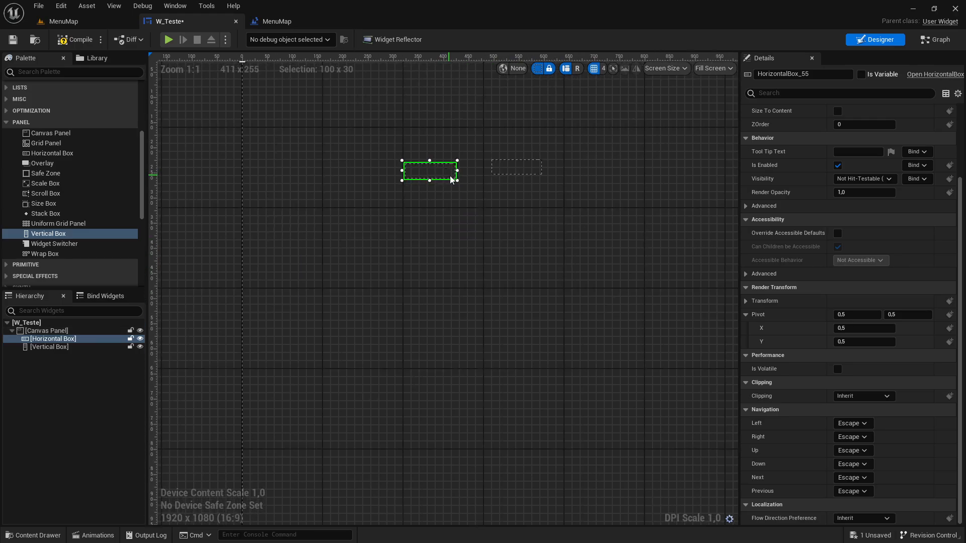
Enlarge the Horizontal Box to about 659 by 489 in the left half of the canvas
{"action": "left_click_drag", "start_coordinate": [457, 180], "coordinate": [688, 278]}
{"action": "scroll", "coordinate": [605, 222], "scroll_direction": "down", "scroll_amount": 5}
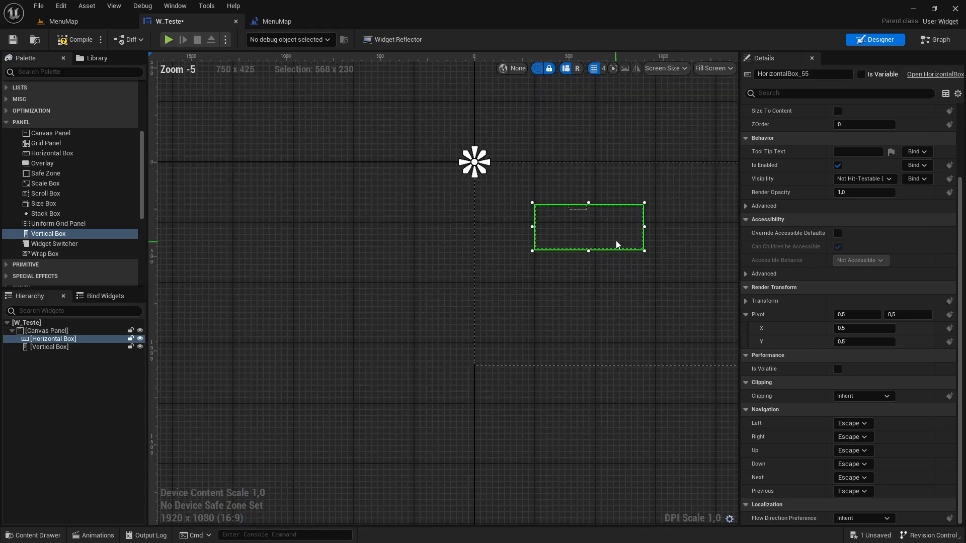
{"action": "right_click_drag", "start_coordinate": [644, 258], "coordinate": [579, 235]}
{"action": "left_click_drag", "start_coordinate": [577, 229], "coordinate": [595, 276]}
Place the Vertical Box to the right of the Horizontal Box and enlarge it to about 647 by 483
{"action": "left_click_drag", "start_coordinate": [512, 188], "coordinate": [638, 193]}
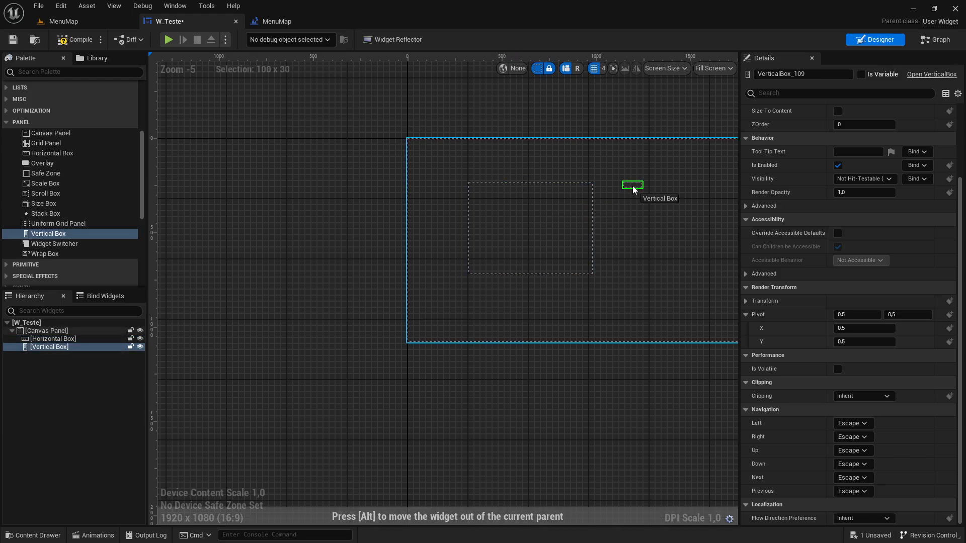
{"action": "right_click_drag", "start_coordinate": [638, 192], "coordinate": [470, 191]}
{"action": "left_click_drag", "start_coordinate": [475, 189], "coordinate": [579, 274]}
{"action": "left_click", "coordinate": [446, 157]}
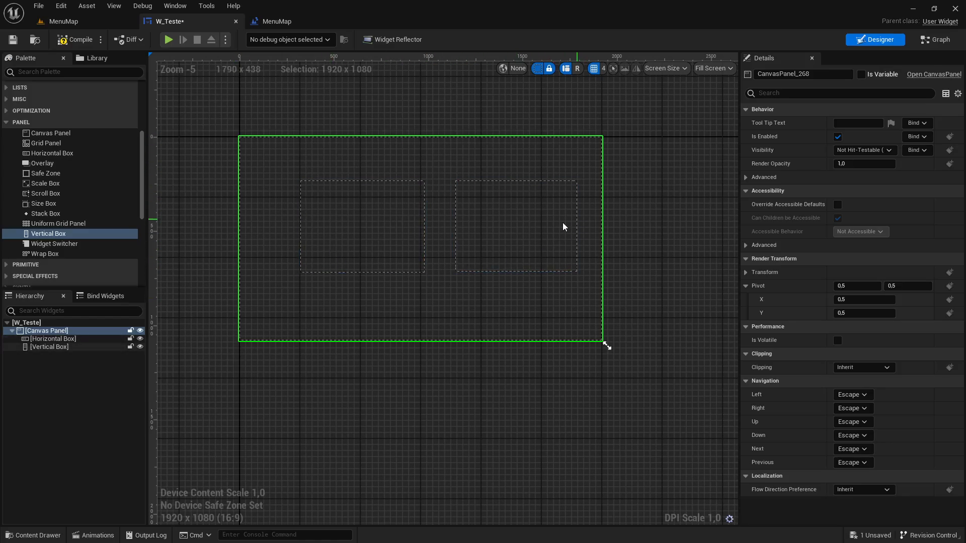
Wrap the Horizontal Box with a Border
{"action": "left_click", "coordinate": [57, 340]}
{"action": "right_click", "coordinate": [40, 343]}
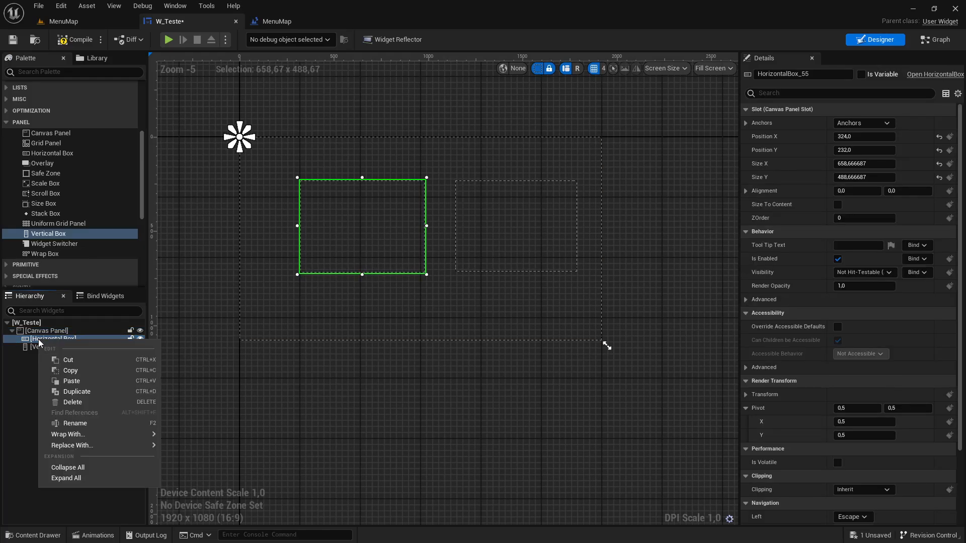
{"action": "mouse_move", "coordinate": [107, 434]}
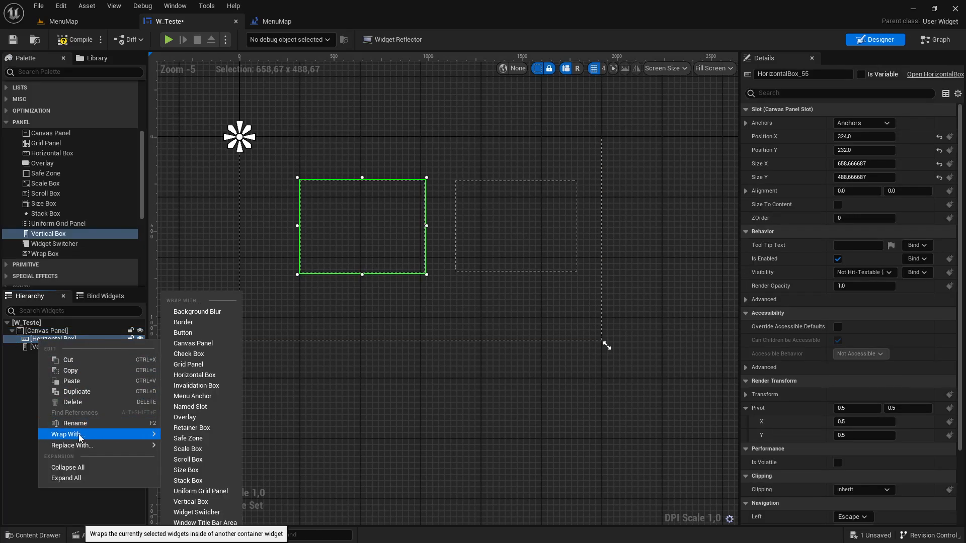
{"action": "left_click", "coordinate": [183, 321]}
Wrap the Vertical Box with a Border
{"action": "left_click", "coordinate": [56, 357]}
{"action": "right_click", "coordinate": [55, 358]}
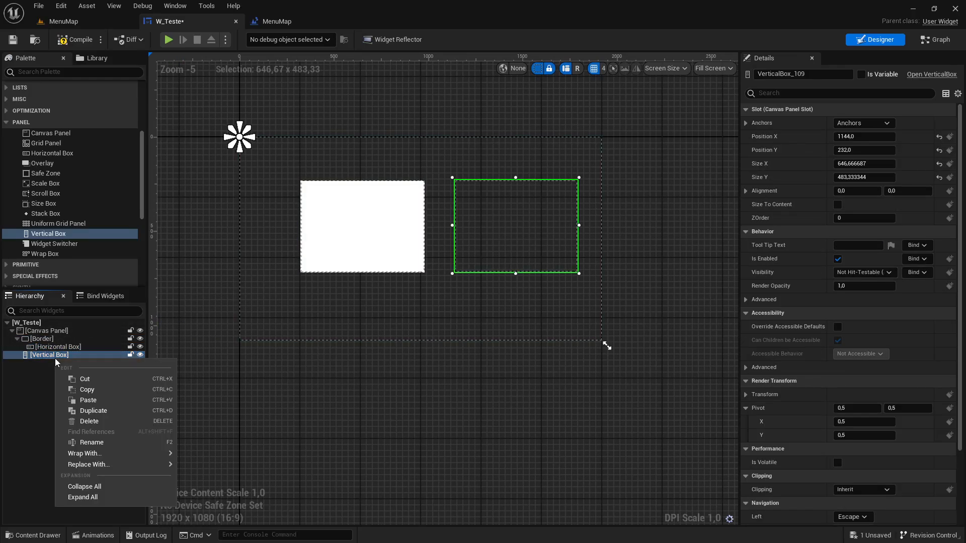
{"action": "mouse_move", "coordinate": [126, 453]}
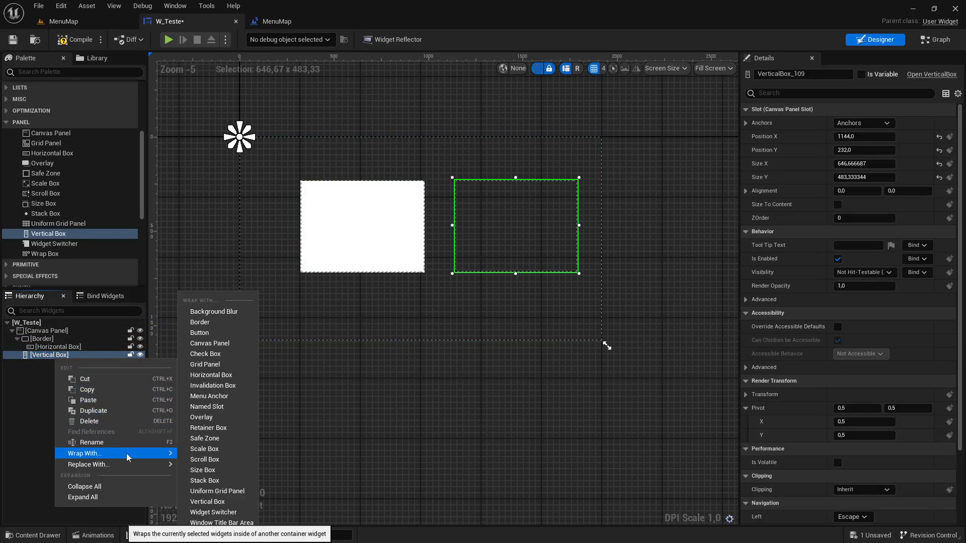
{"action": "left_click", "coordinate": [199, 322]}
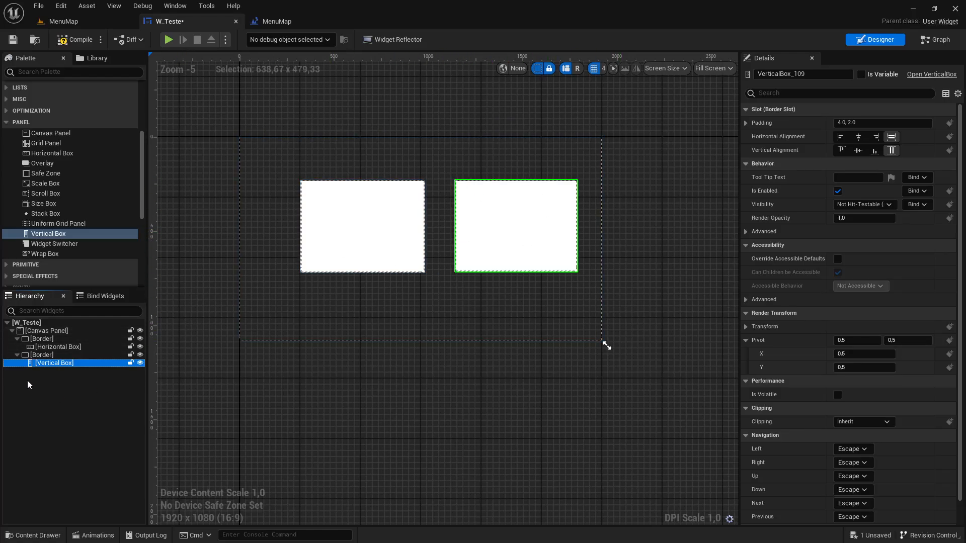
Collapse the Horizontal Box's Border in the hierarchy, select the Vertical Box and compile the widget
{"action": "left_click", "coordinate": [41, 347]}
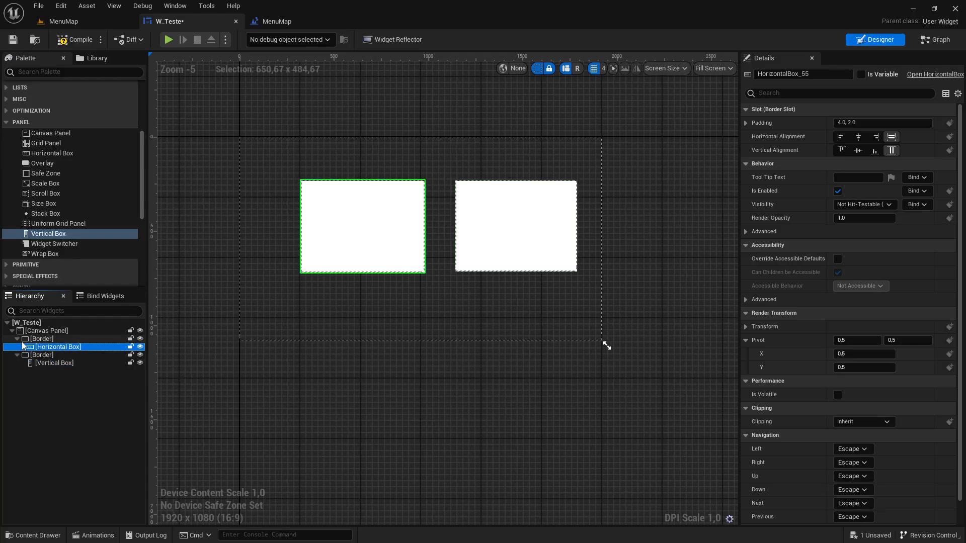
{"action": "left_click", "coordinate": [18, 340]}
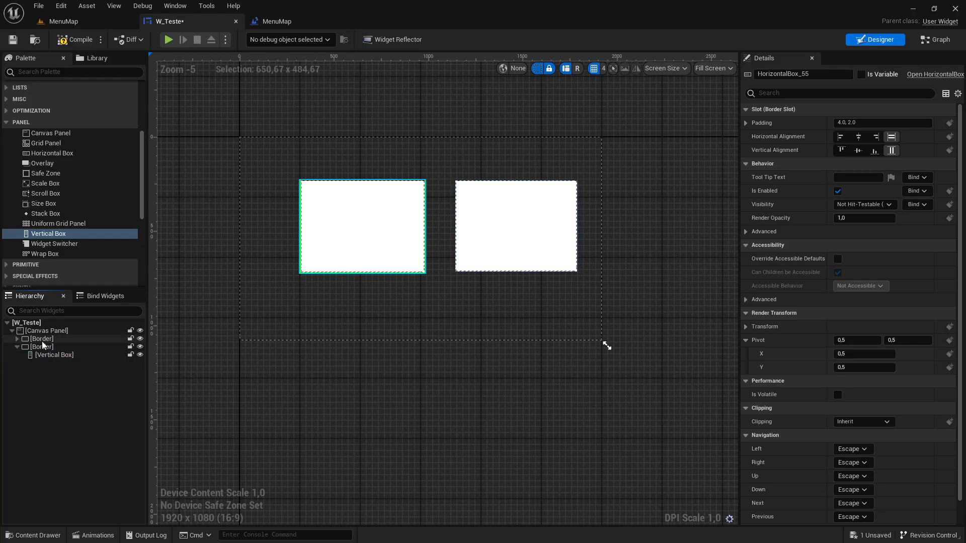
{"action": "left_click", "coordinate": [44, 356]}
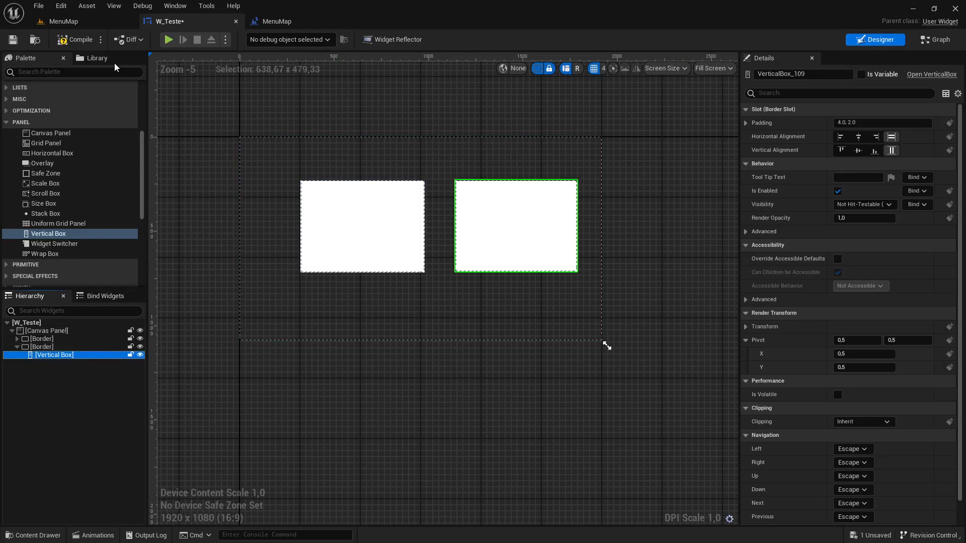
{"action": "left_click", "coordinate": [75, 39]}
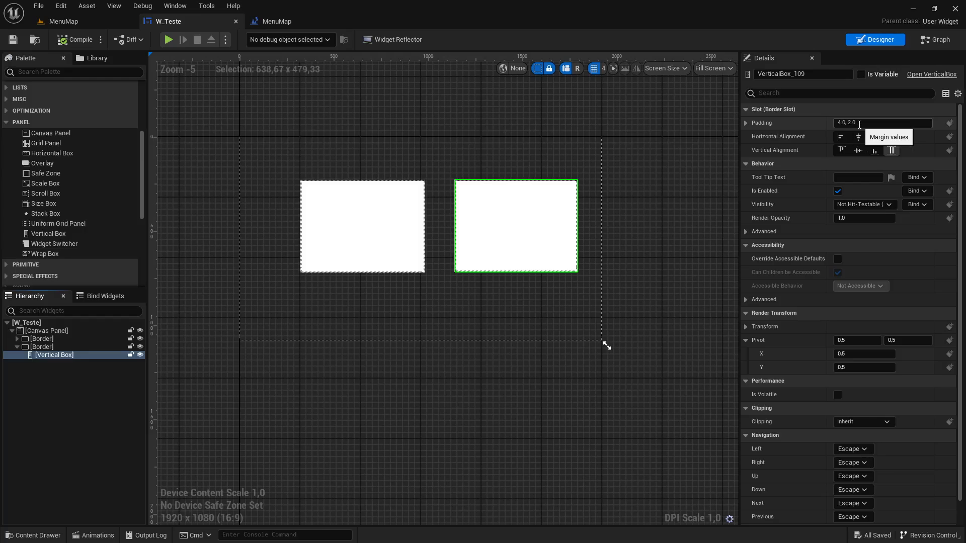
Try a padding of 10 for the Vertical Box inside its Border, and set the final padding to 15
{"action": "scroll", "coordinate": [523, 198], "scroll_direction": "up", "scroll_amount": 4}
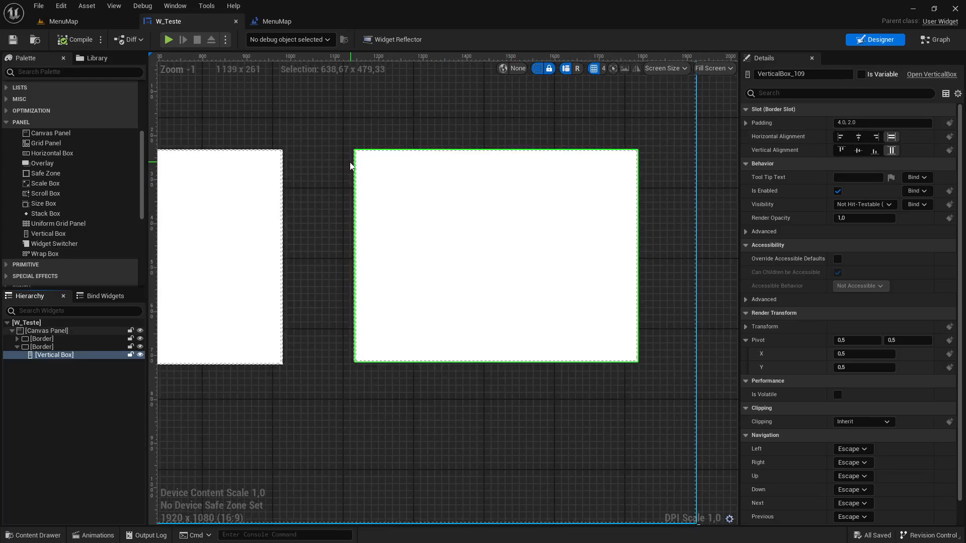
{"action": "left_click", "coordinate": [875, 123]}
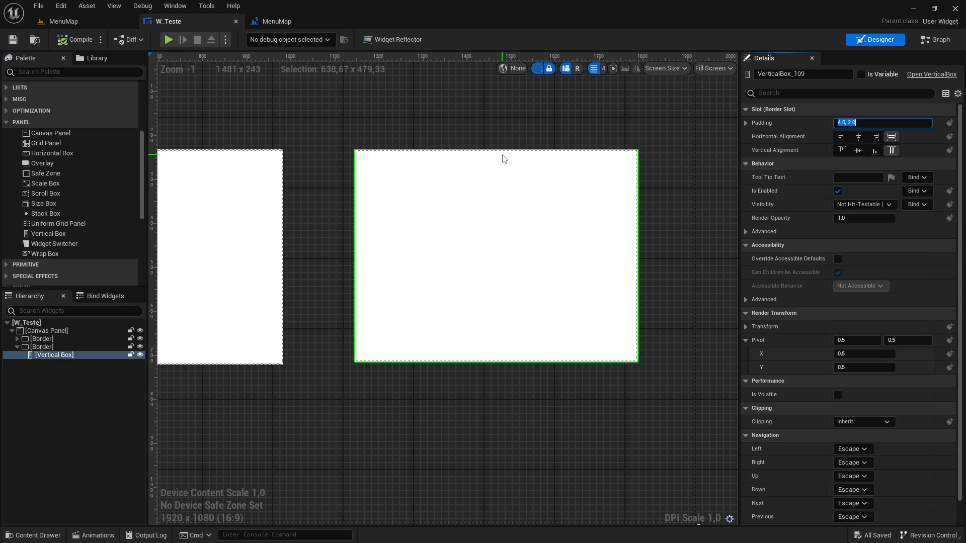
{"action": "type", "text": "10"}
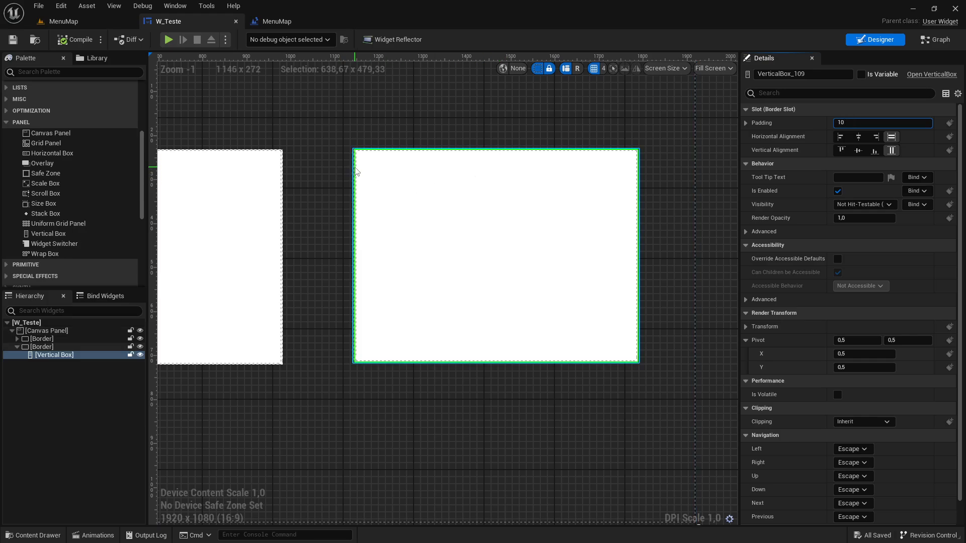
{"action": "key", "text": "Return"}
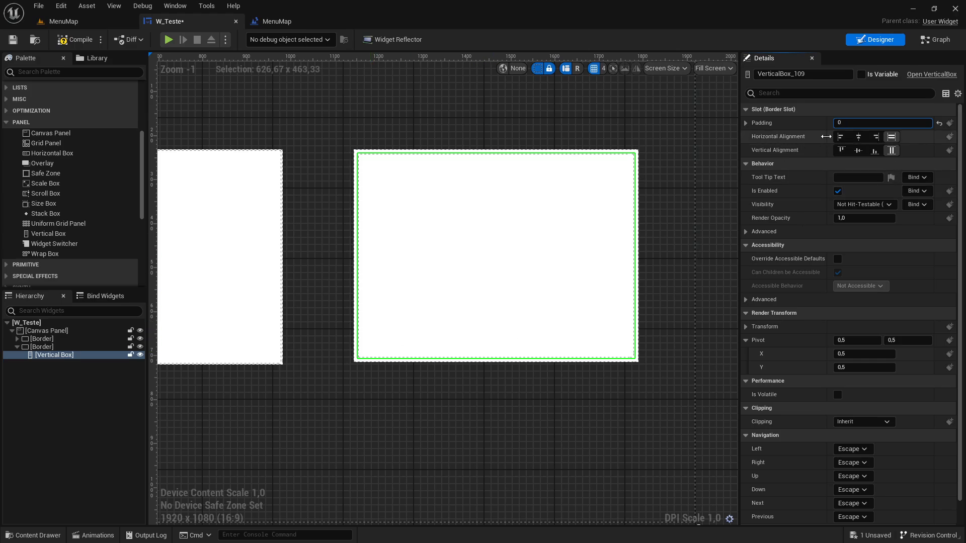
{"action": "key", "text": "Return"}
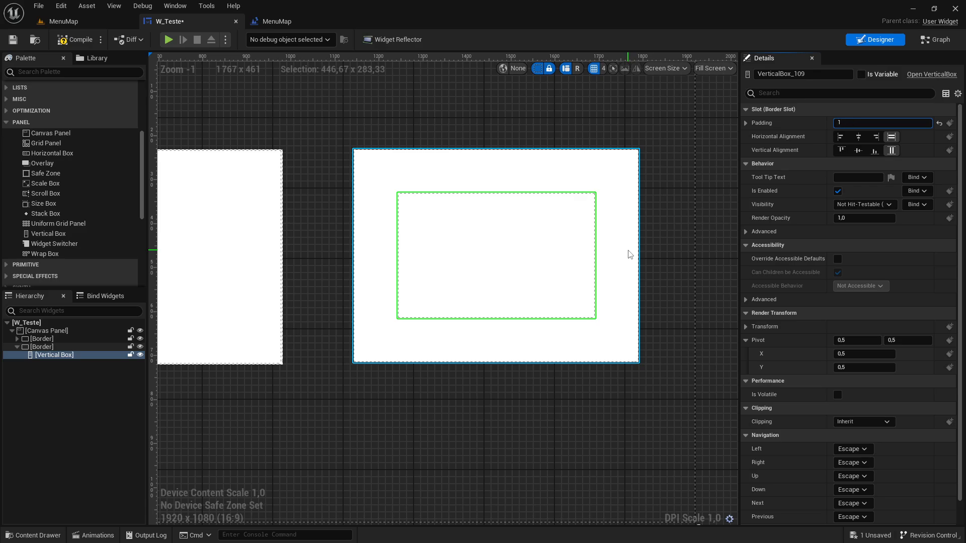
{"action": "type", "text": "15"}
{"action": "key", "text": "Return"}
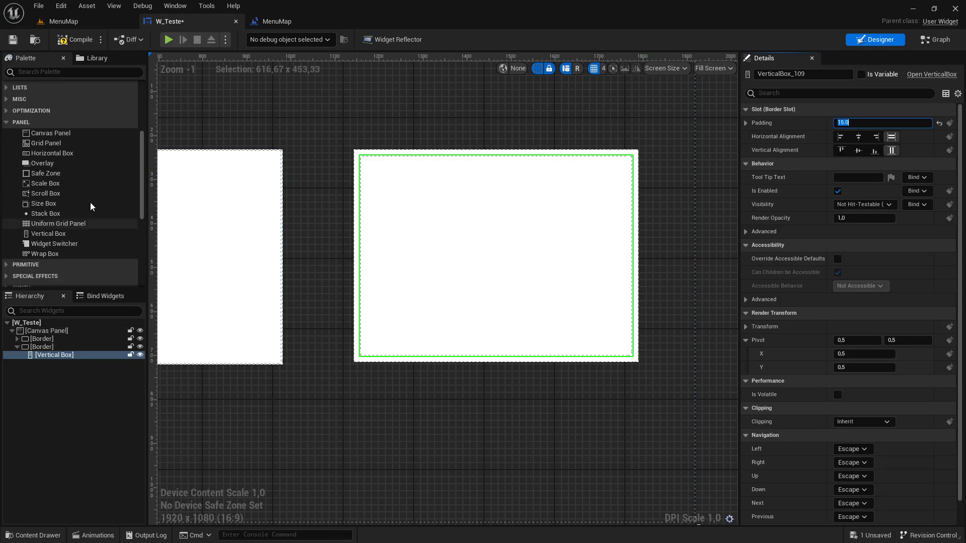
Add a Button from the common widgets as a child of the Vertical Box
{"action": "scroll", "coordinate": [54, 210], "scroll_direction": "up", "scroll_amount": 6}
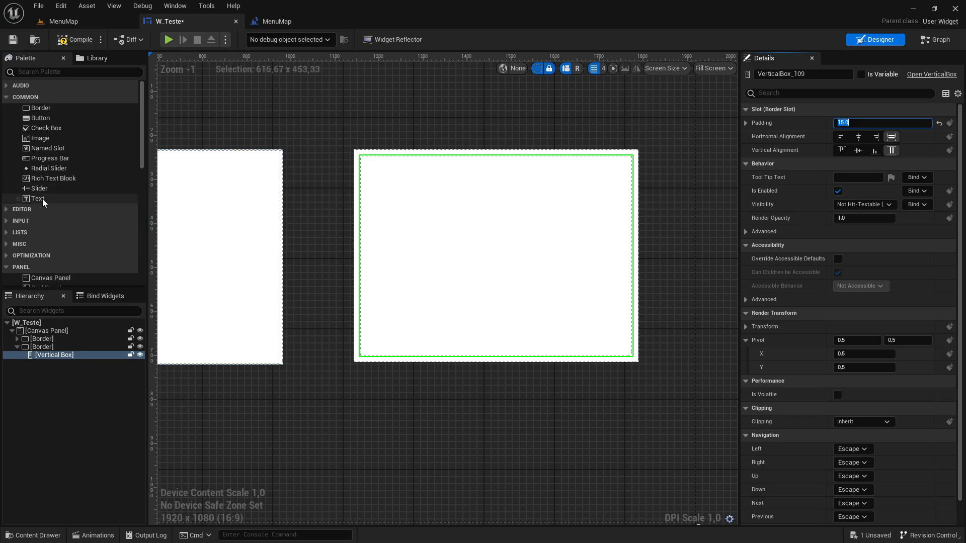
{"action": "left_click", "coordinate": [41, 119]}
{"action": "left_click_drag", "start_coordinate": [57, 333], "coordinate": [51, 360]}
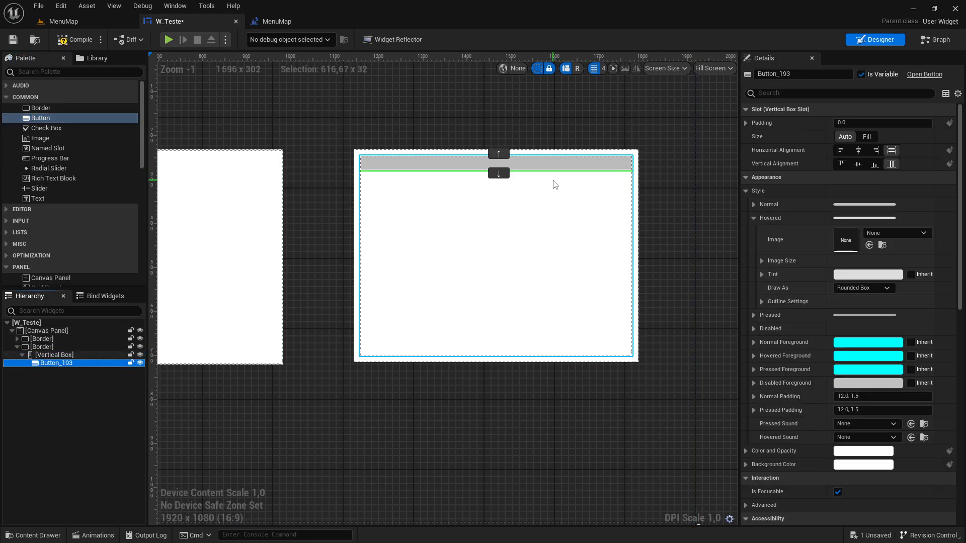
Examine the Vertical Box's slot and behavior properties
{"action": "left_click", "coordinate": [45, 356]}
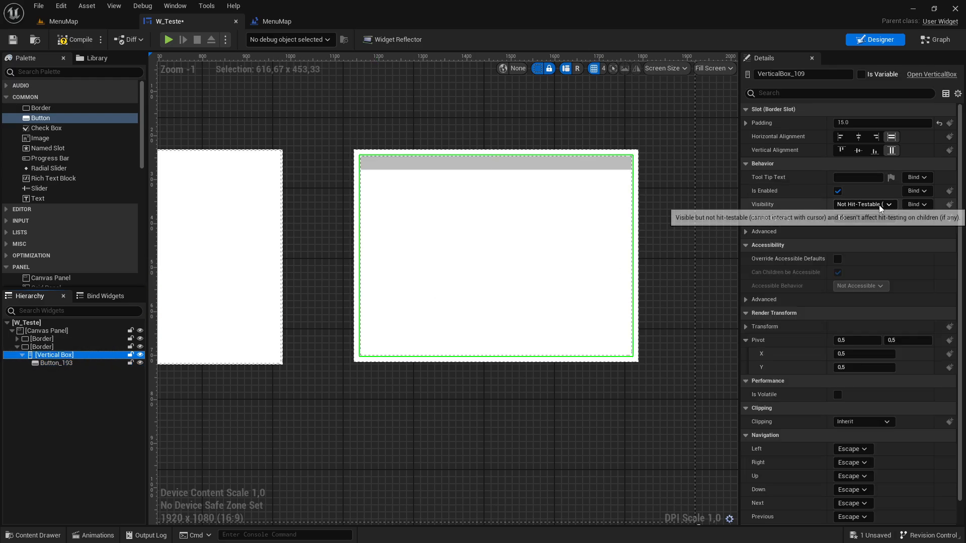
{"action": "scroll", "coordinate": [840, 193], "scroll_direction": "down", "scroll_amount": 1}
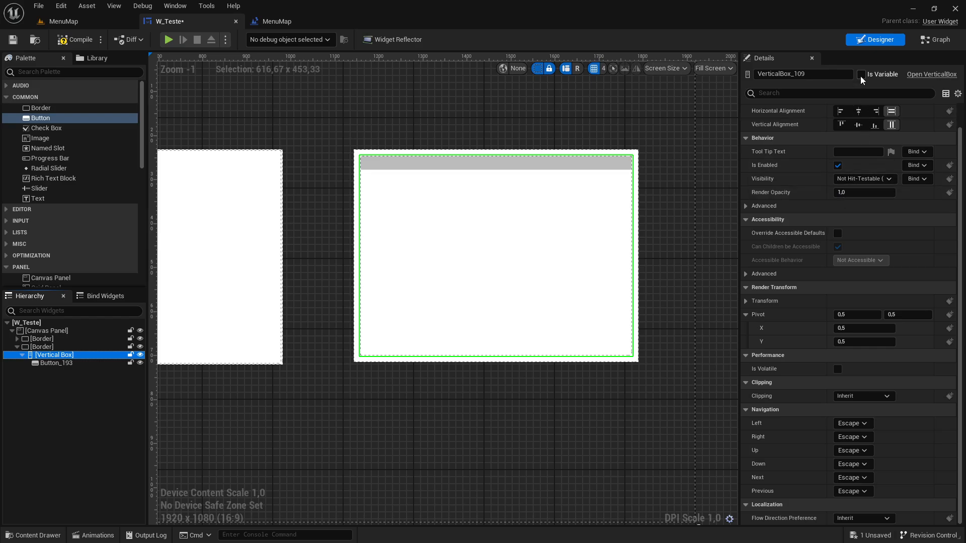
{"action": "scroll", "coordinate": [825, 179], "scroll_direction": "up", "scroll_amount": 1}
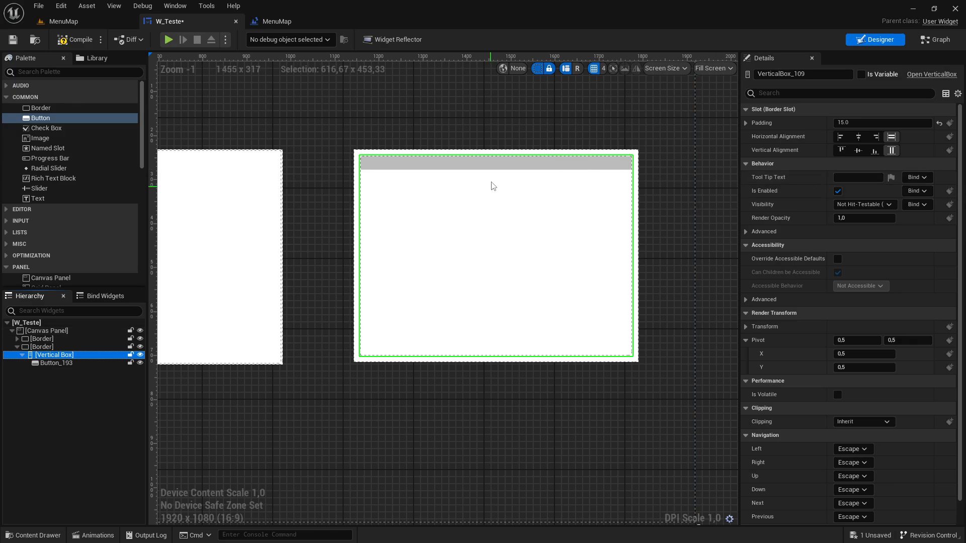
{"action": "left_click", "coordinate": [841, 179]}
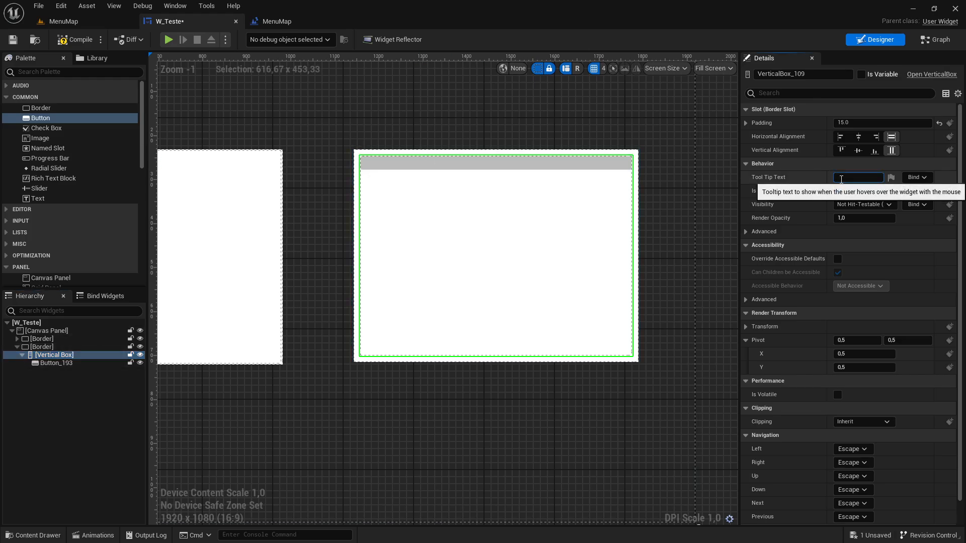
Set the Vertical Box's tool tip text to "tedt" and preview the widget in a standalone window
{"action": "type", "text": "tedt"}
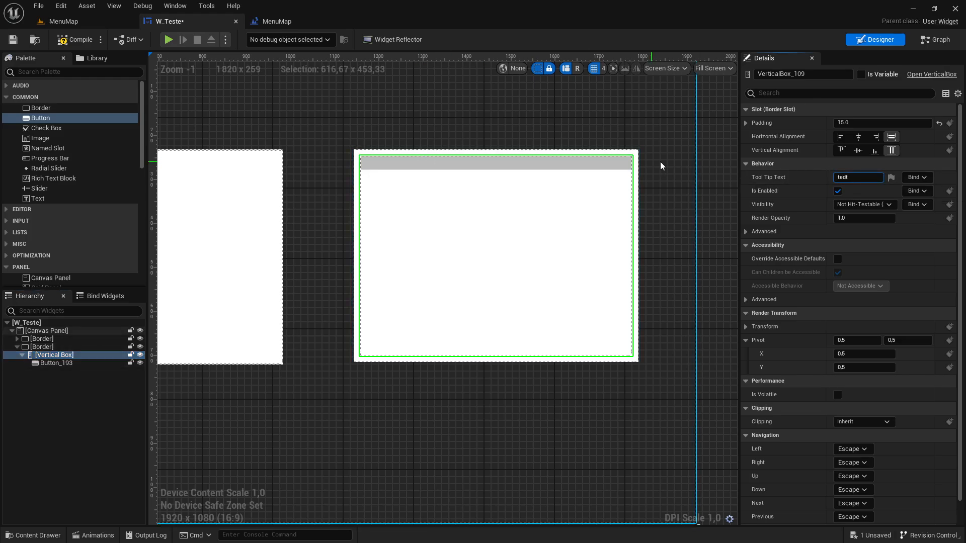
{"action": "left_click", "coordinate": [168, 40]}
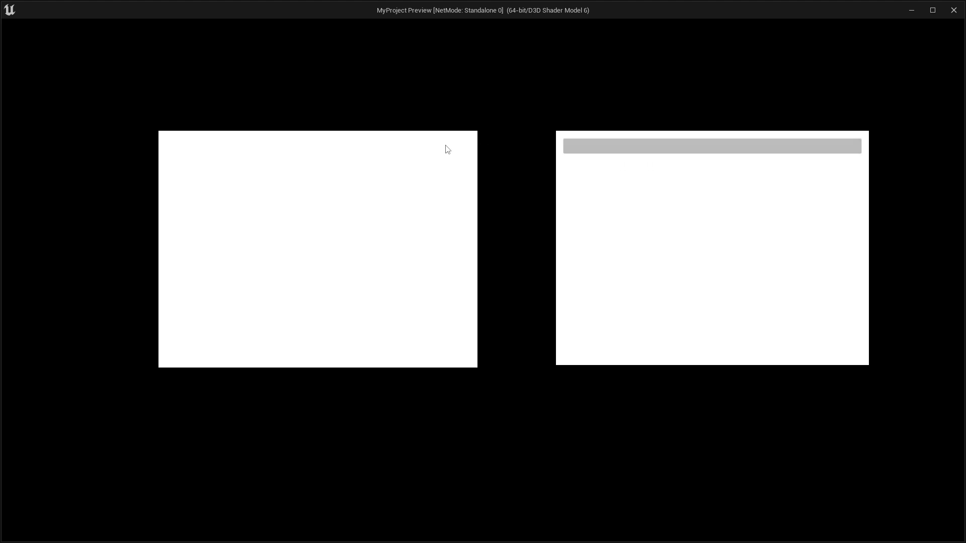
{"action": "key", "text": "Escape"}
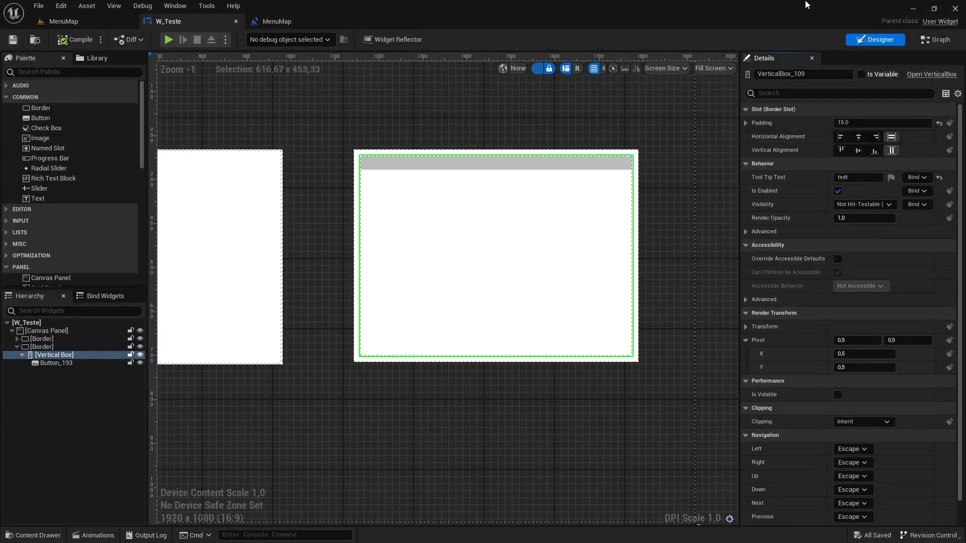
Examine the MenuMap level's game mode override and classes in its world settings
{"action": "left_click", "coordinate": [76, 22]}
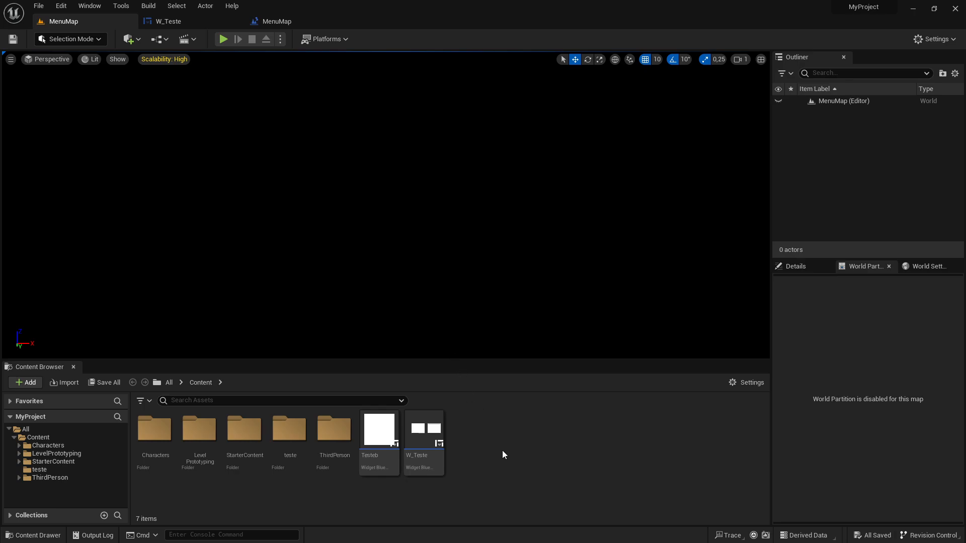
{"action": "left_click", "coordinate": [909, 267]}
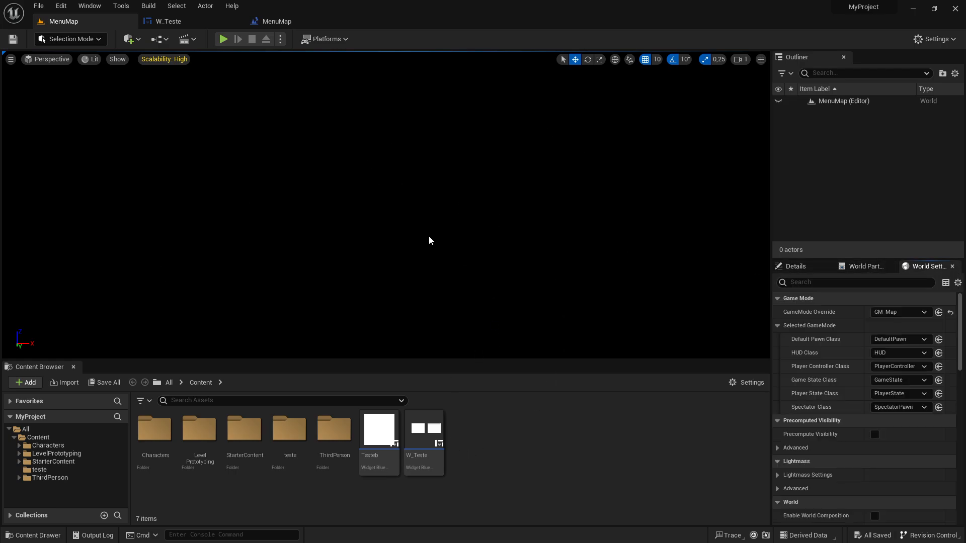
{"action": "right_click", "coordinate": [503, 452]}
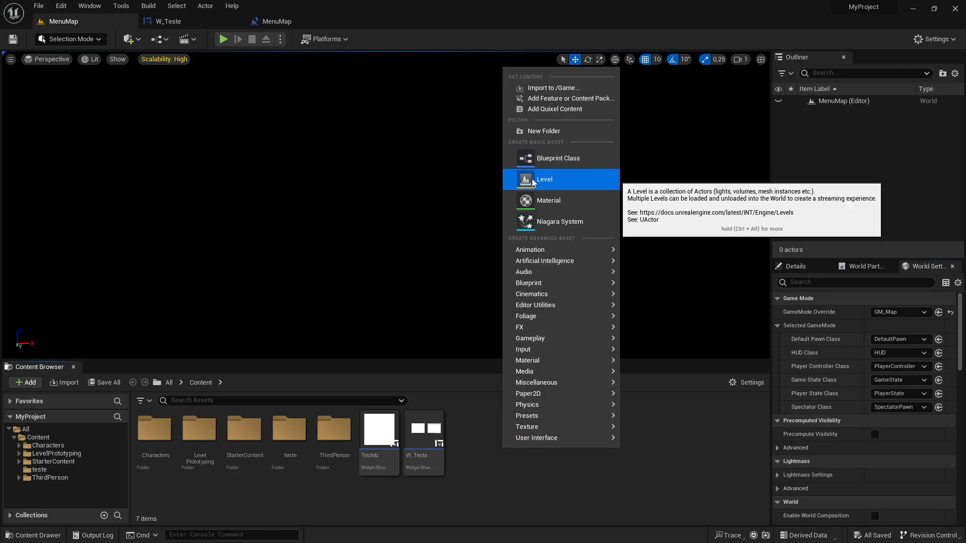
{"action": "mouse_move", "coordinate": [603, 250]}
{"action": "left_click", "coordinate": [671, 406]}
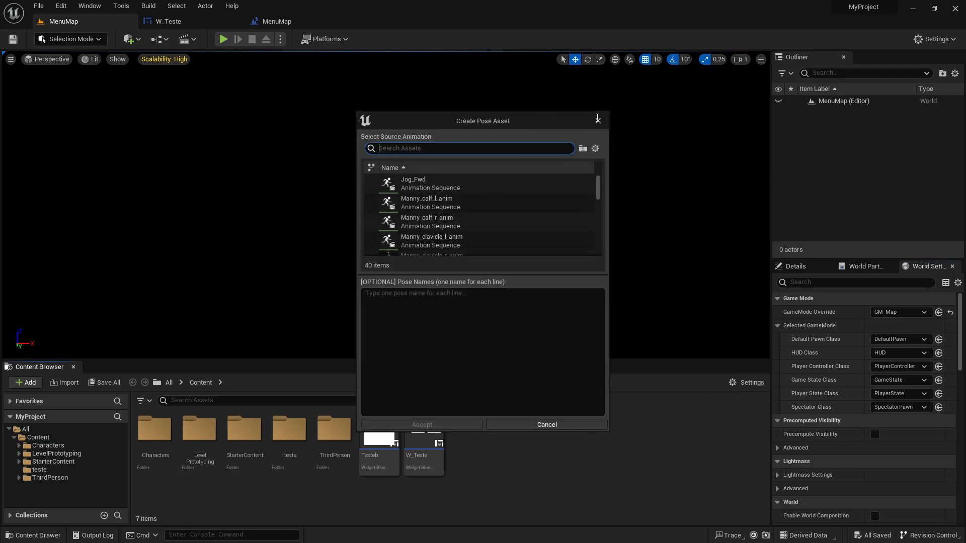
{"action": "left_click", "coordinate": [597, 119]}
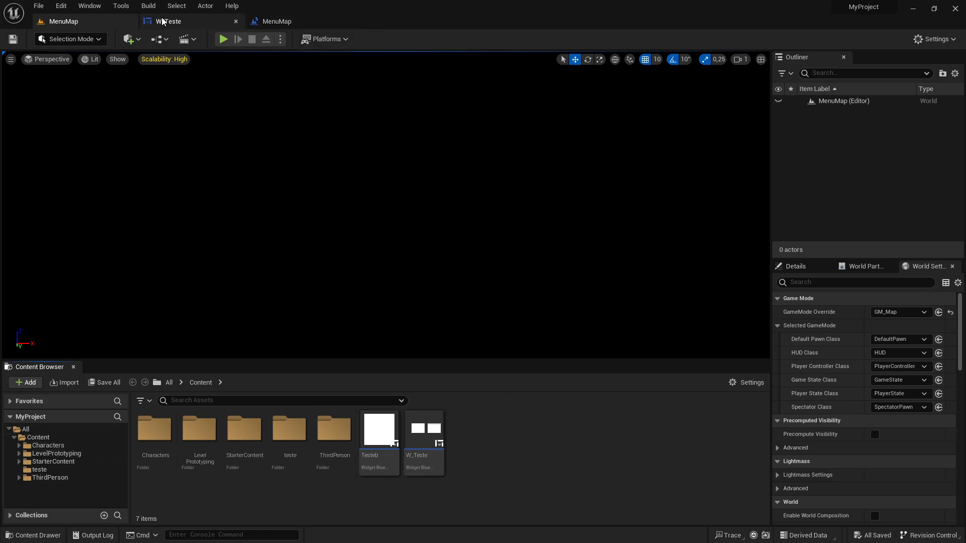
Open the MenuMap level blueprint and examine its BeginPlay, player controller, Create Widget and Add to Viewport nodes
{"action": "left_click", "coordinate": [159, 38]}
{"action": "left_click", "coordinate": [188, 111]}
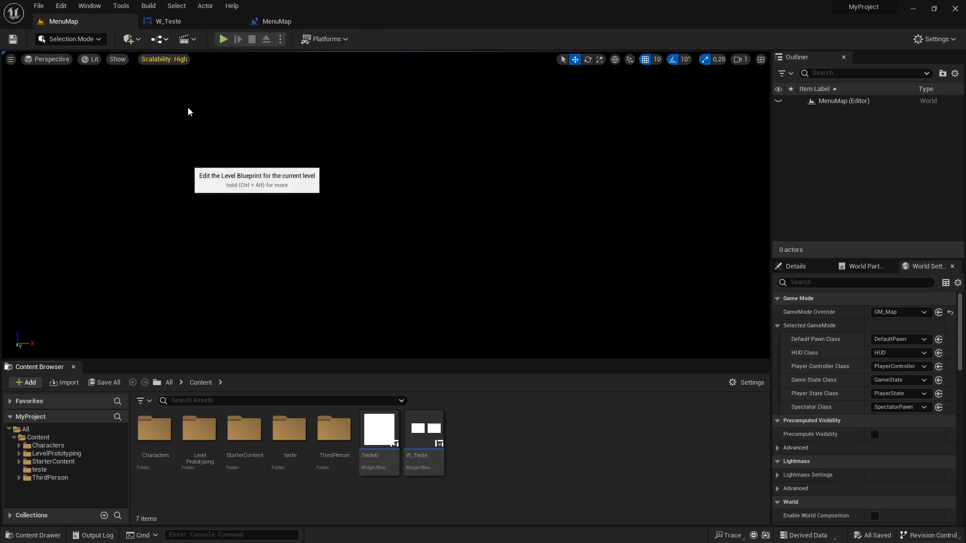
{"action": "left_click_drag", "start_coordinate": [347, 156], "coordinate": [606, 340]}
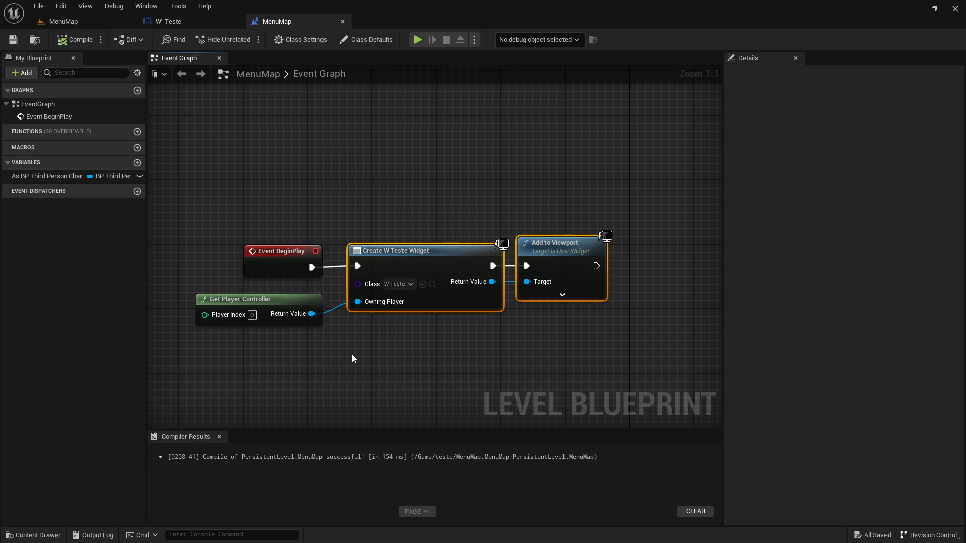
{"action": "left_click", "coordinate": [287, 294]}
{"action": "left_click_drag", "start_coordinate": [338, 177], "coordinate": [447, 288]}
{"action": "left_click_drag", "start_coordinate": [312, 267], "coordinate": [365, 211]}
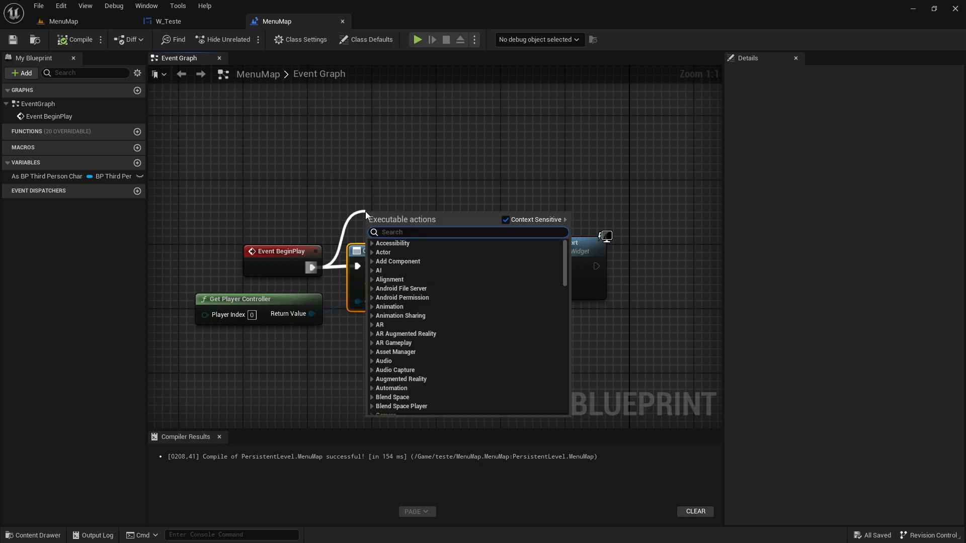
{"action": "type", "text": "create wi"}
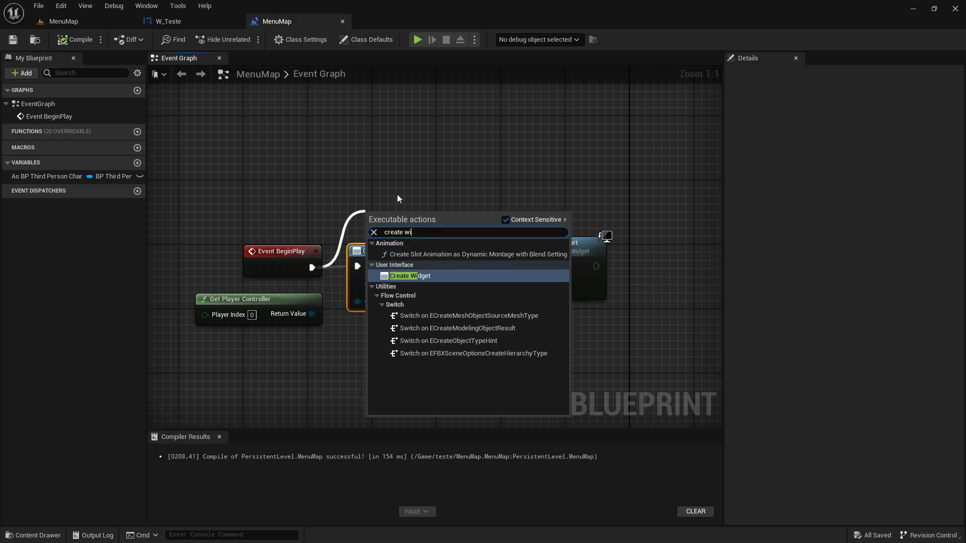
{"action": "left_click", "coordinate": [392, 166]}
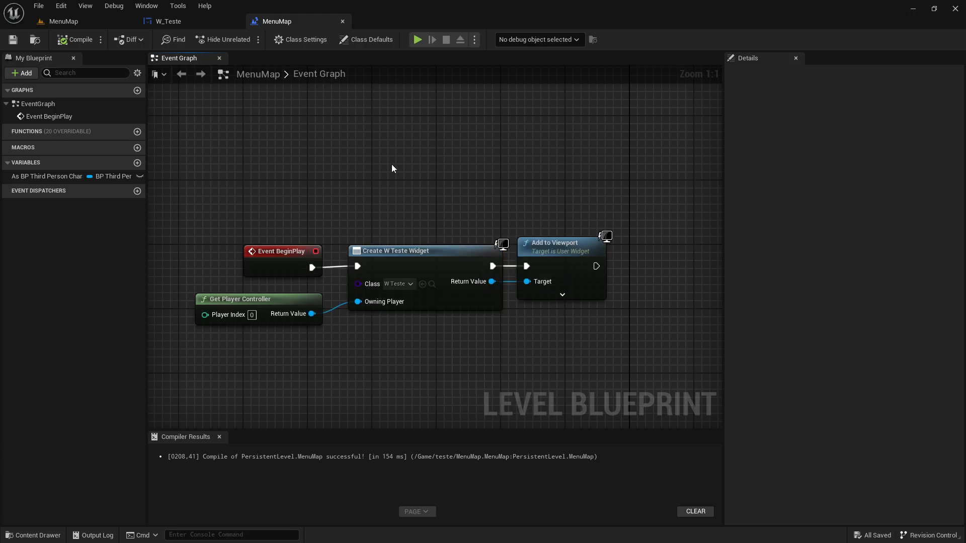
Check the Add to Viewport node, return to W_Teste and preview the widget in a standalone window
{"action": "left_click_drag", "start_coordinate": [514, 172], "coordinate": [611, 321]}
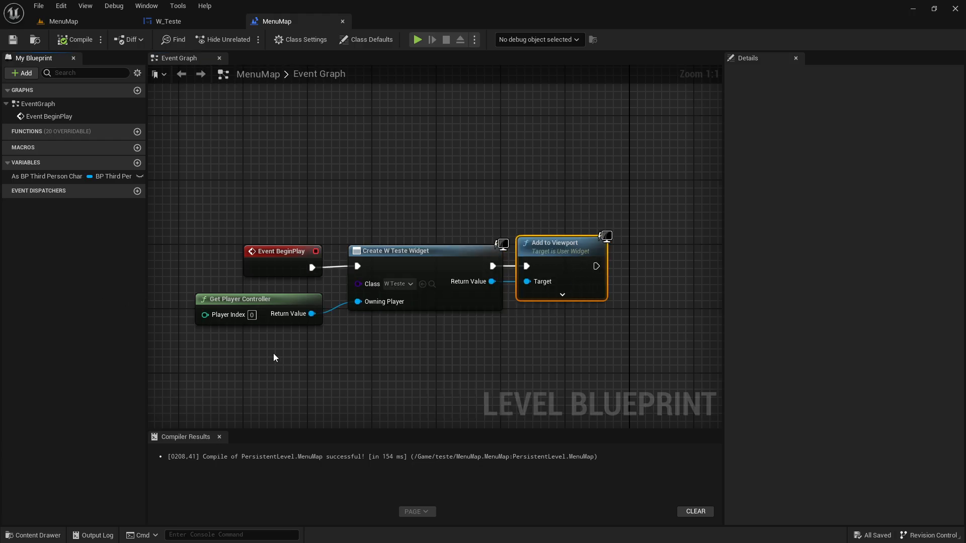
{"action": "left_click", "coordinate": [170, 21]}
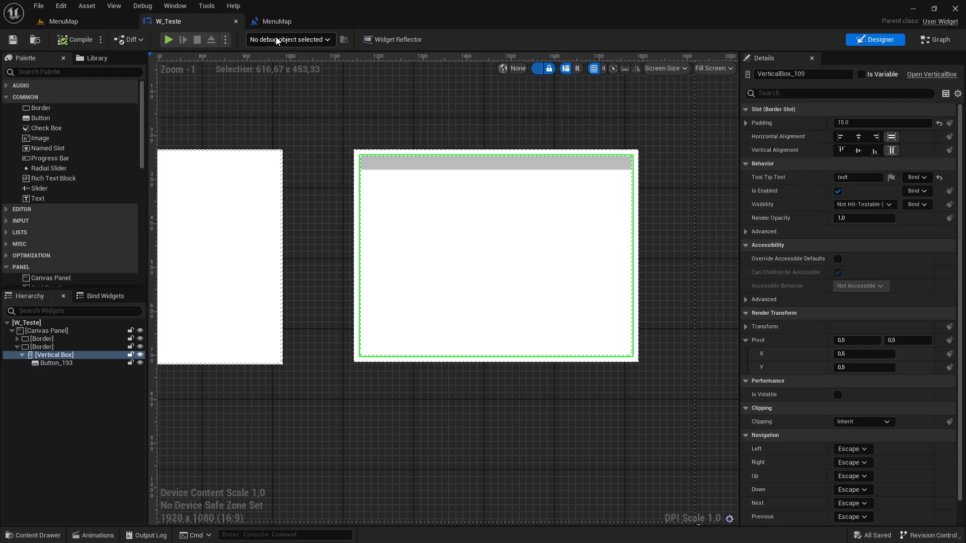
{"action": "left_click", "coordinate": [168, 39]}
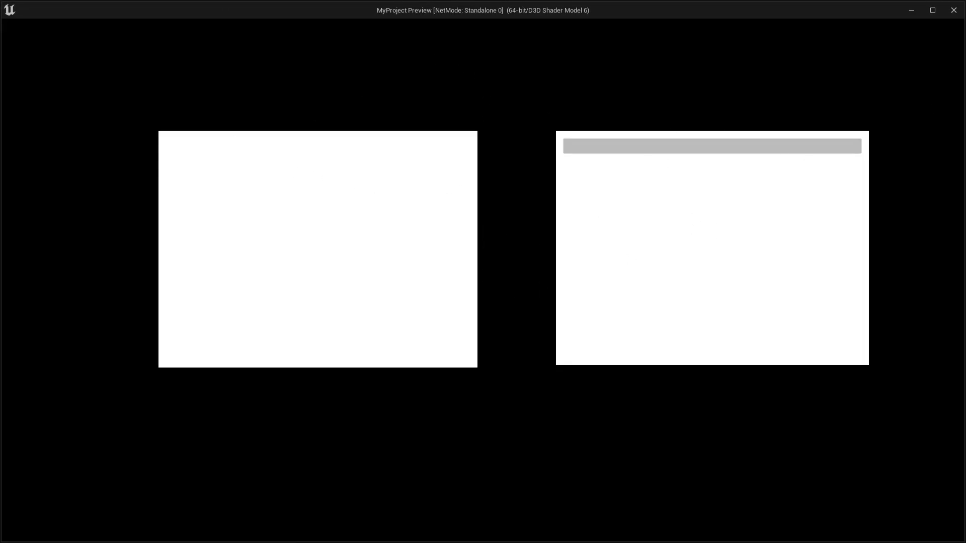
{"action": "left_click", "coordinate": [954, 12]}
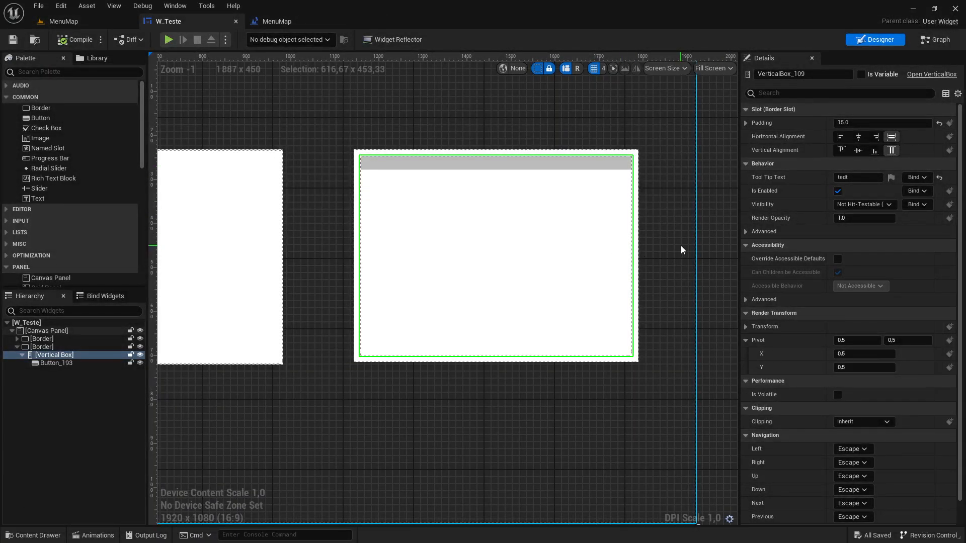
Examine the Event Construct, Get Player Controller and Set Show Mouse Cursor nodes in W_Teste's event graph, and return to the designer
{"action": "scroll", "coordinate": [691, 238], "scroll_direction": "down", "scroll_amount": 2}
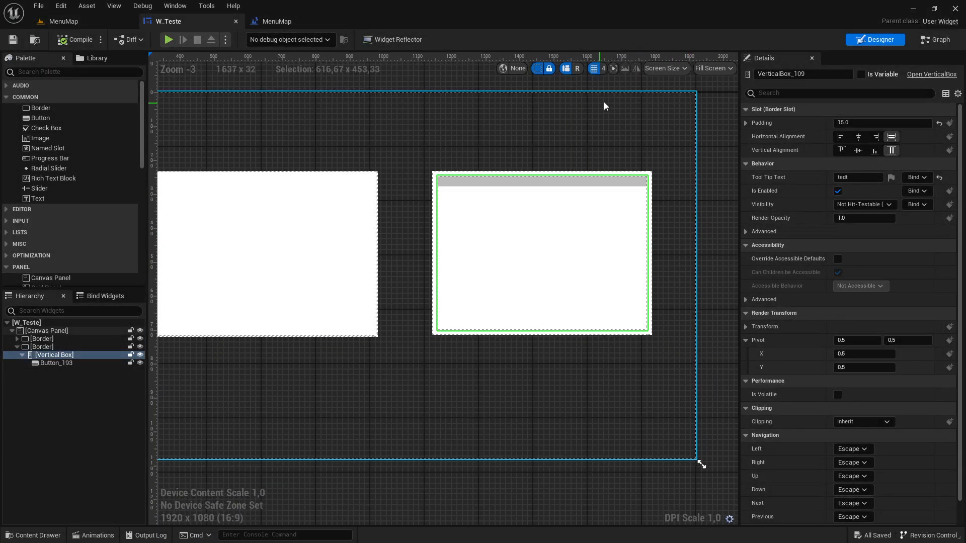
{"action": "left_click", "coordinate": [935, 39]}
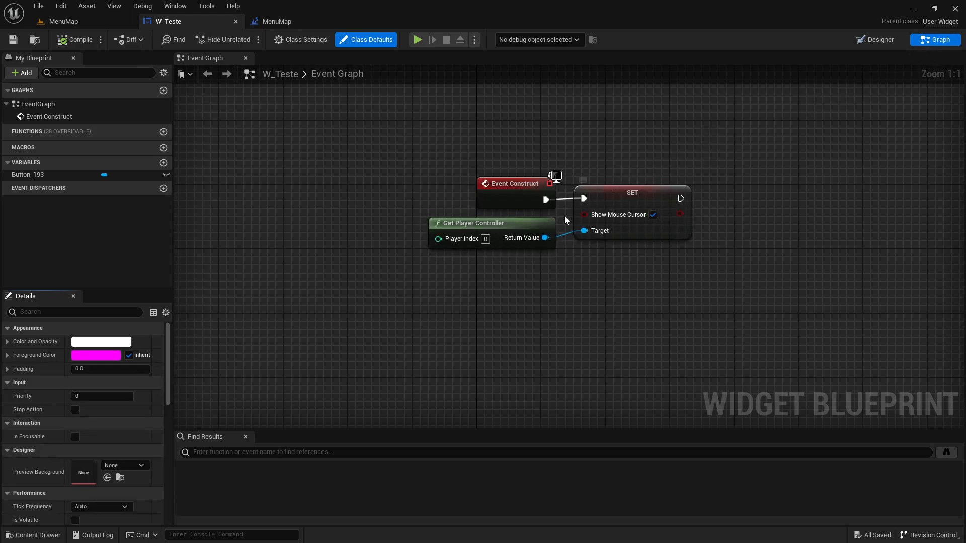
{"action": "left_click", "coordinate": [505, 238]}
{"action": "left_click_drag", "start_coordinate": [600, 138], "coordinate": [735, 240]}
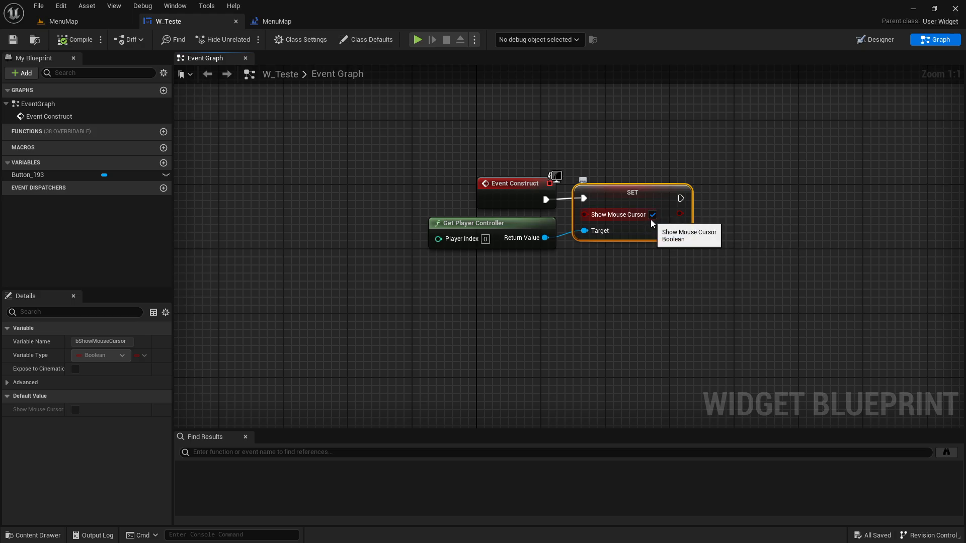
{"action": "left_click_drag", "start_coordinate": [587, 272], "coordinate": [684, 164]}
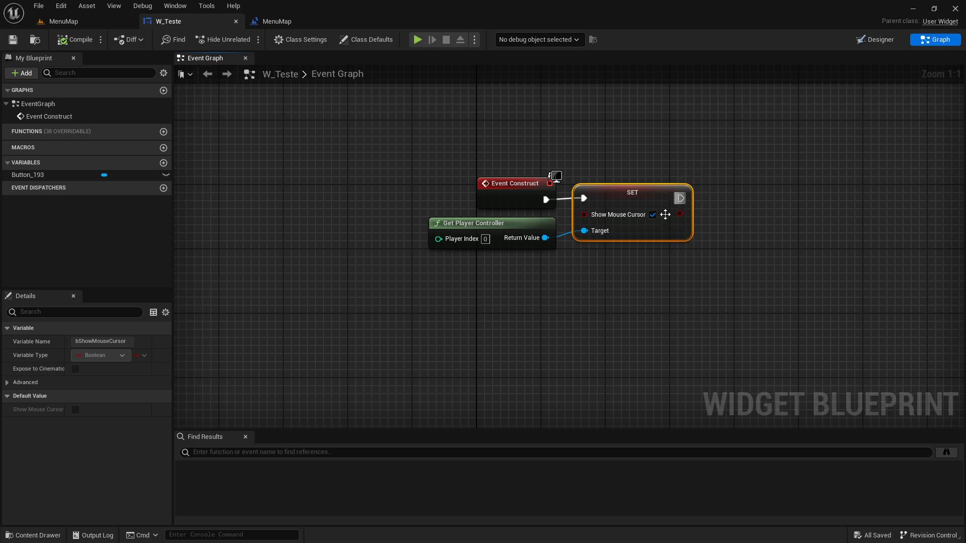
{"action": "left_click_drag", "start_coordinate": [393, 213], "coordinate": [555, 279]}
{"action": "left_click_drag", "start_coordinate": [583, 96], "coordinate": [744, 250]}
{"action": "left_click", "coordinate": [875, 40]}
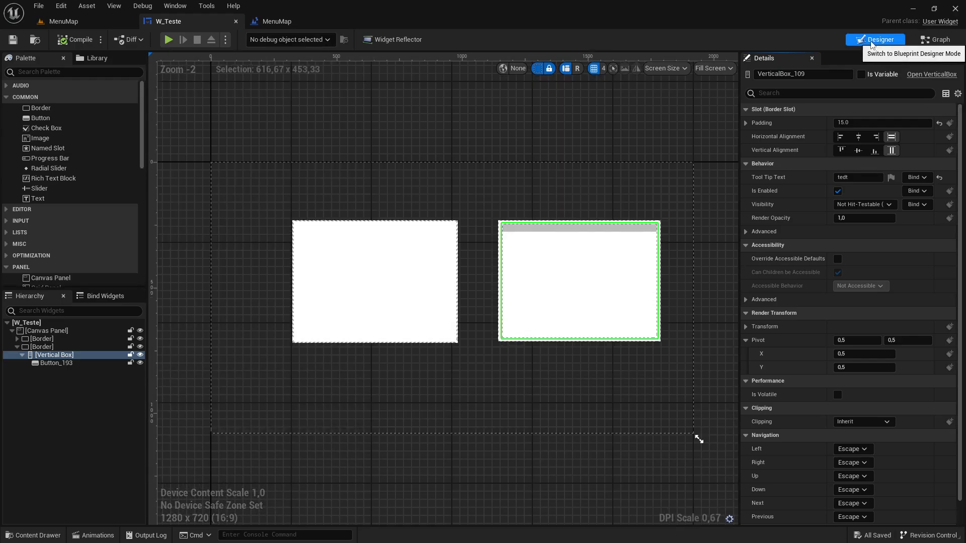
Disable the Vertical Box and test its child button and tool tip in a standalone preview
{"action": "scroll", "coordinate": [512, 234], "scroll_direction": "up", "scroll_amount": 5}
{"action": "right_click_drag", "start_coordinate": [478, 168], "coordinate": [248, 178]}
{"action": "scroll", "coordinate": [312, 190], "scroll_direction": "down", "scroll_amount": 2}
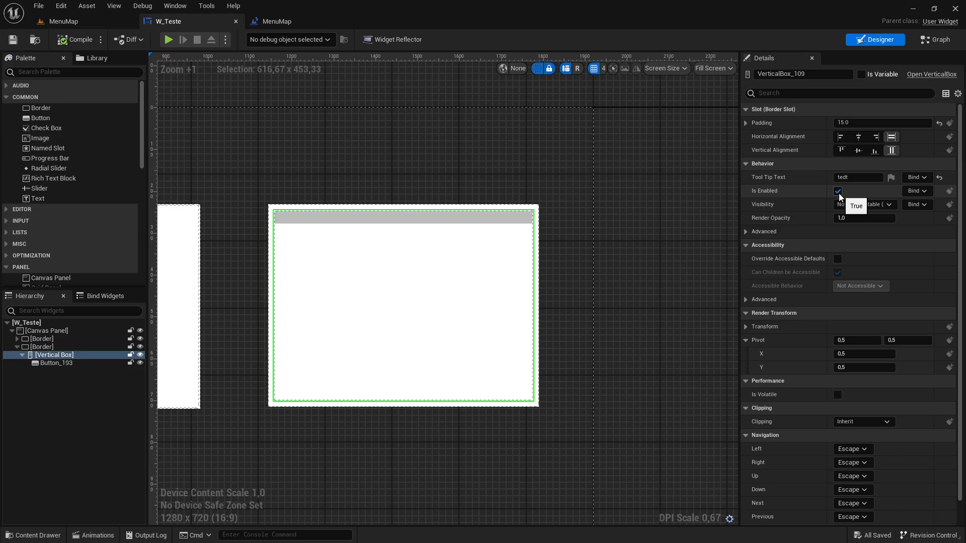
{"action": "left_click", "coordinate": [171, 42]}
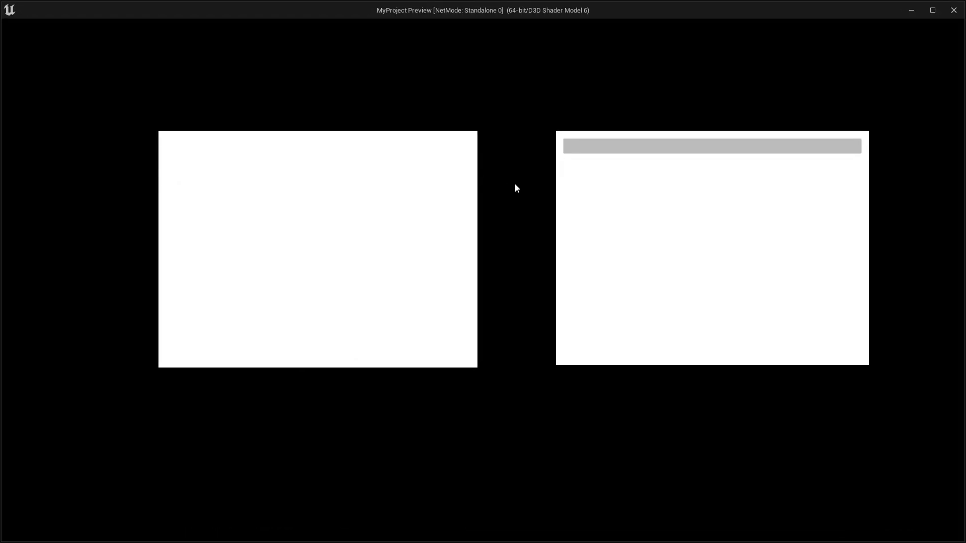
{"action": "left_click", "coordinate": [592, 153]}
{"action": "left_click", "coordinate": [592, 152]}
{"action": "left_click", "coordinate": [945, 12]}
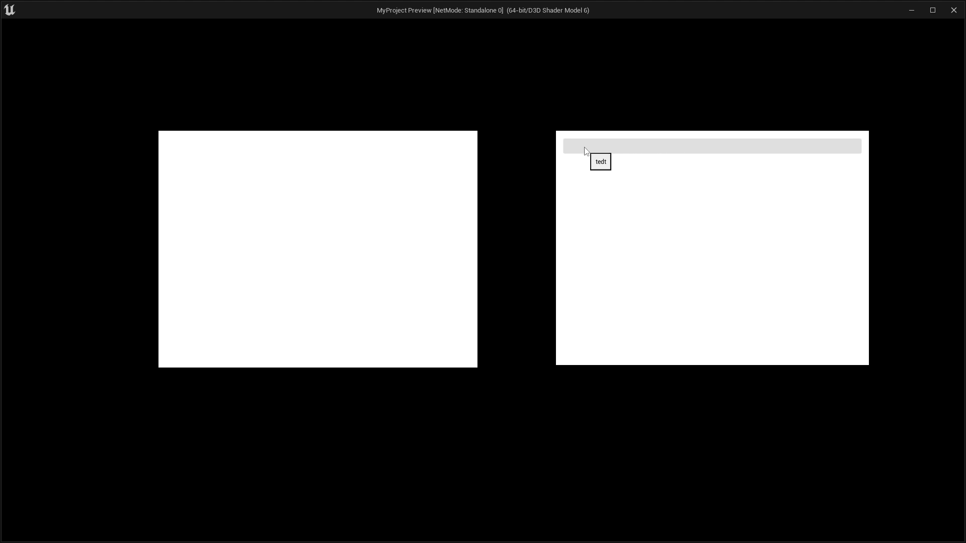
{"action": "left_click", "coordinate": [954, 9]}
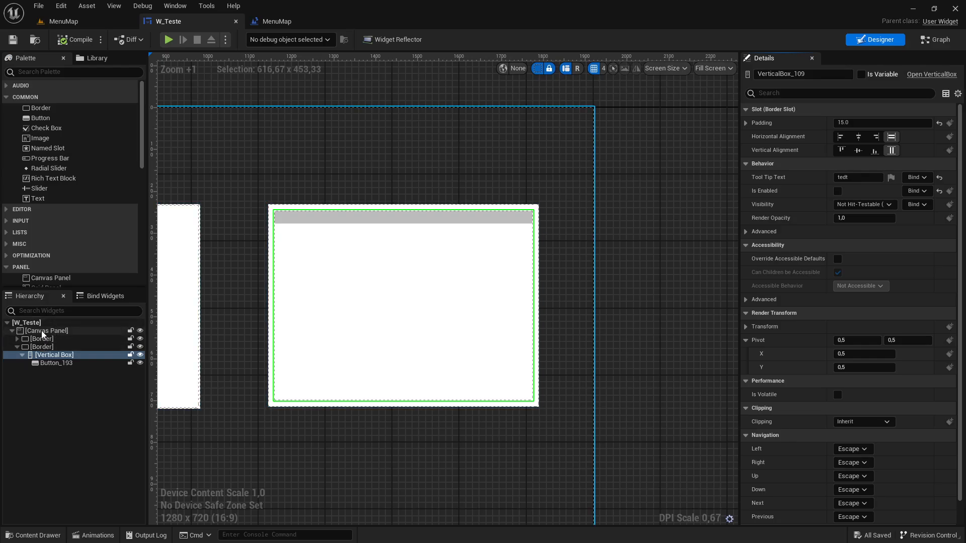
Clear the Vertical Box's tool tip text, enable the box again and compile the widget
{"action": "left_click", "coordinate": [857, 177]}
{"action": "key", "text": "BackSpace"}
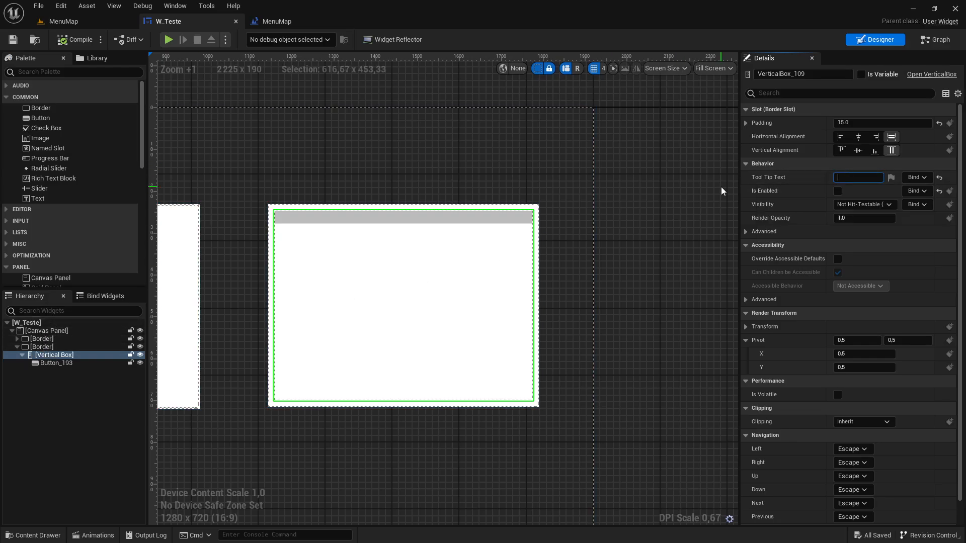
{"action": "left_click", "coordinate": [838, 192]}
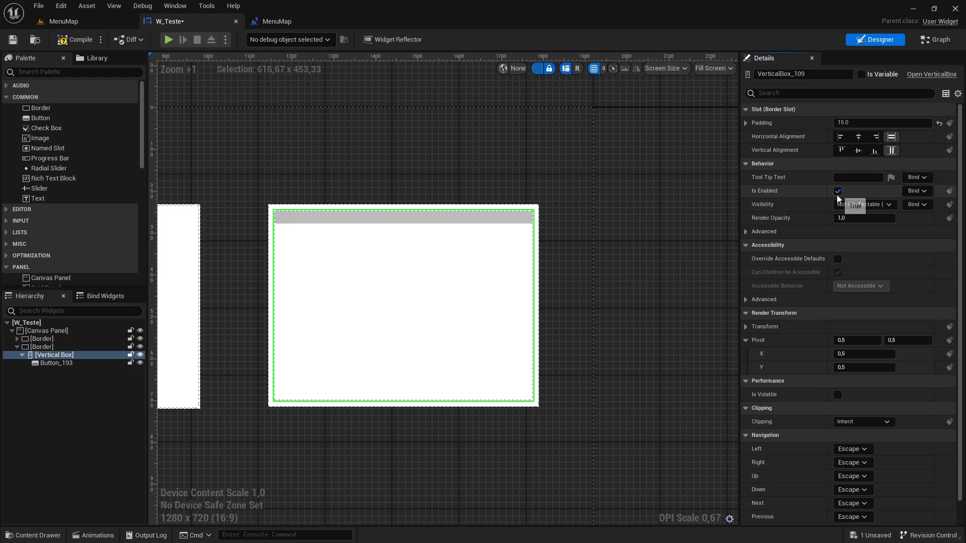
{"action": "left_click", "coordinate": [82, 44]}
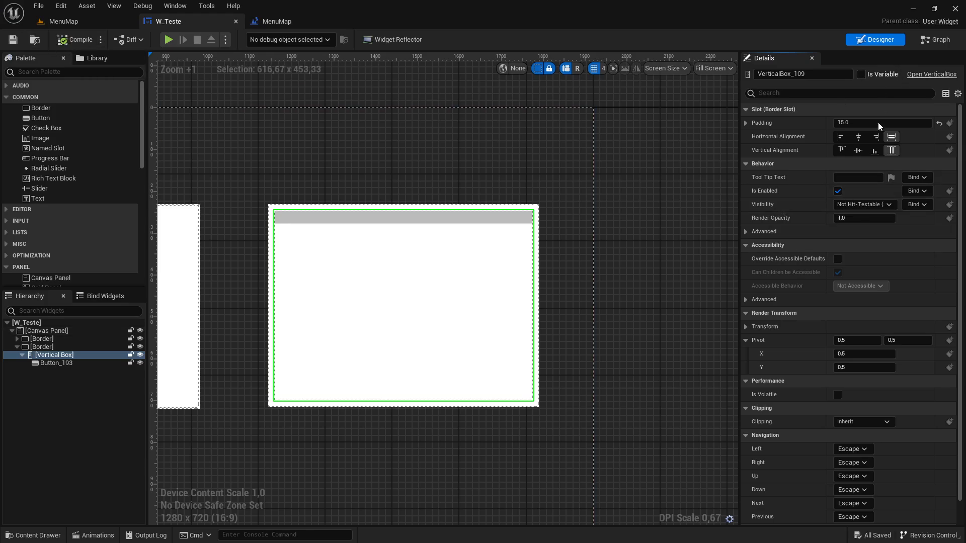
Duplicate the button inside the Vertical Box six times to stack seven buttons
{"action": "scroll", "coordinate": [831, 187], "scroll_direction": "down", "scroll_amount": 2}
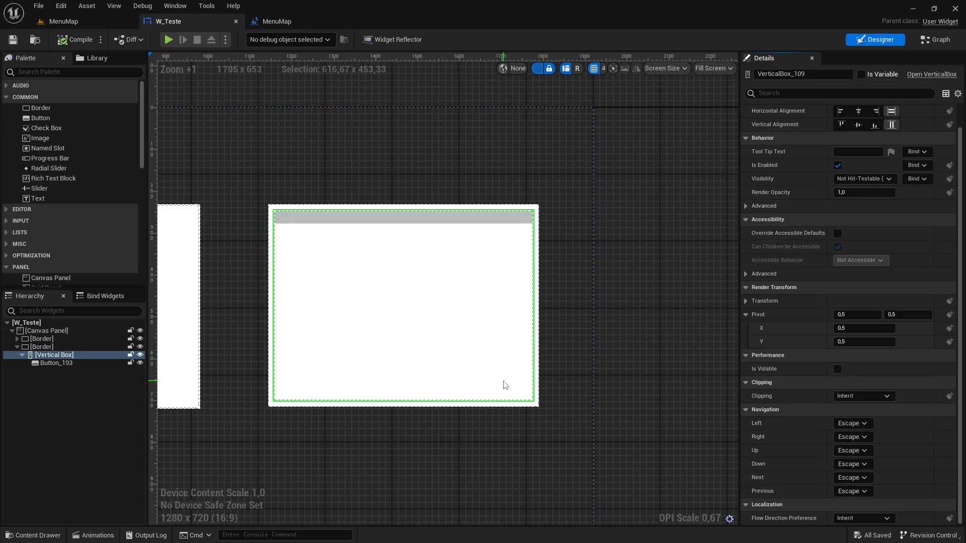
{"action": "left_click", "coordinate": [55, 364]}
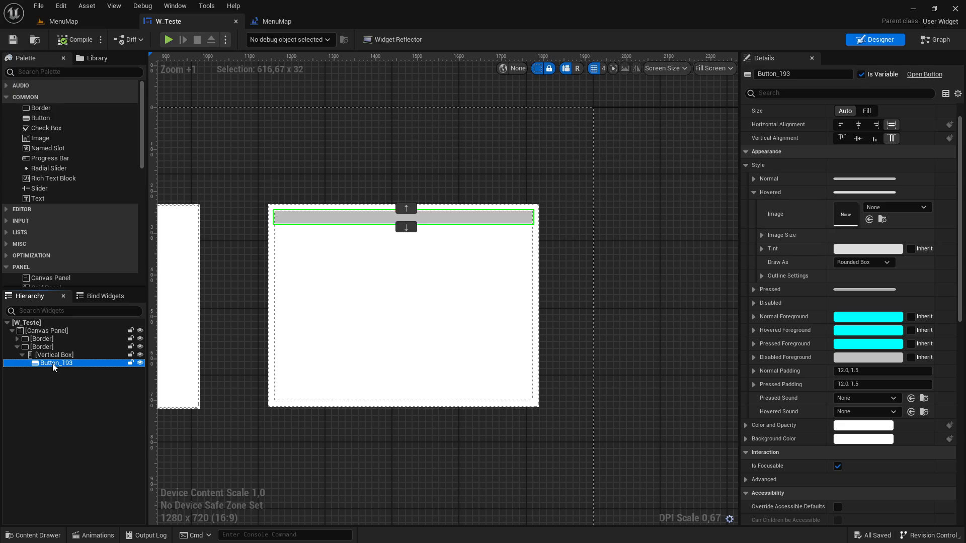
{"action": "key", "text": "ctrl+d"}
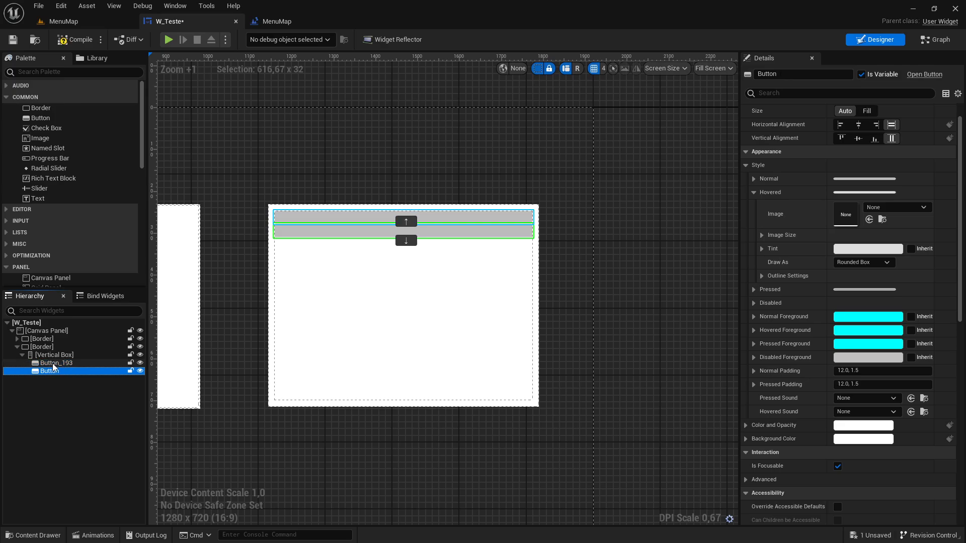
{"action": "key", "text": "ctrl+d"}
{"action": "key", "text": "ctrl+d"}
{"action": "key", "text": "ctrl+d"}
{"action": "key", "text": "ctrl+d"}
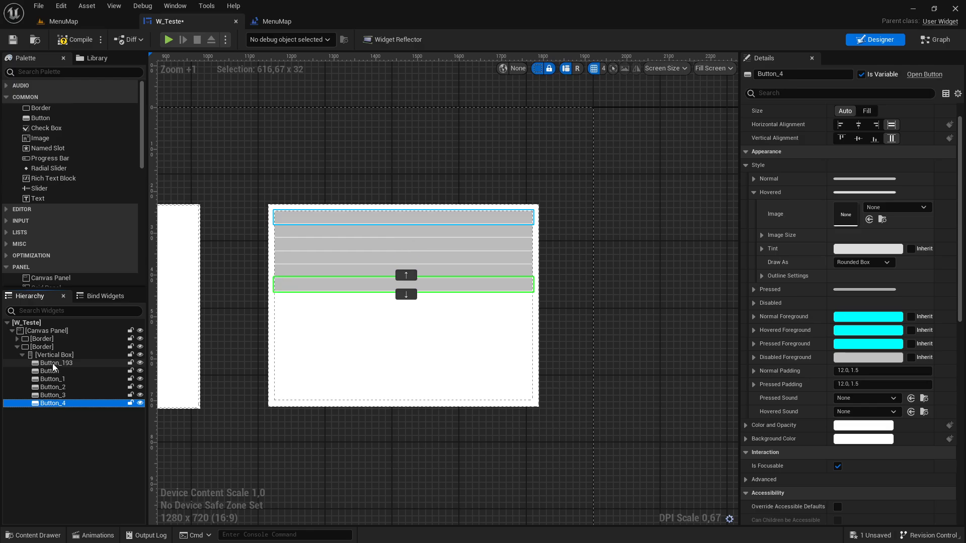
{"action": "key", "text": "ctrl+d"}
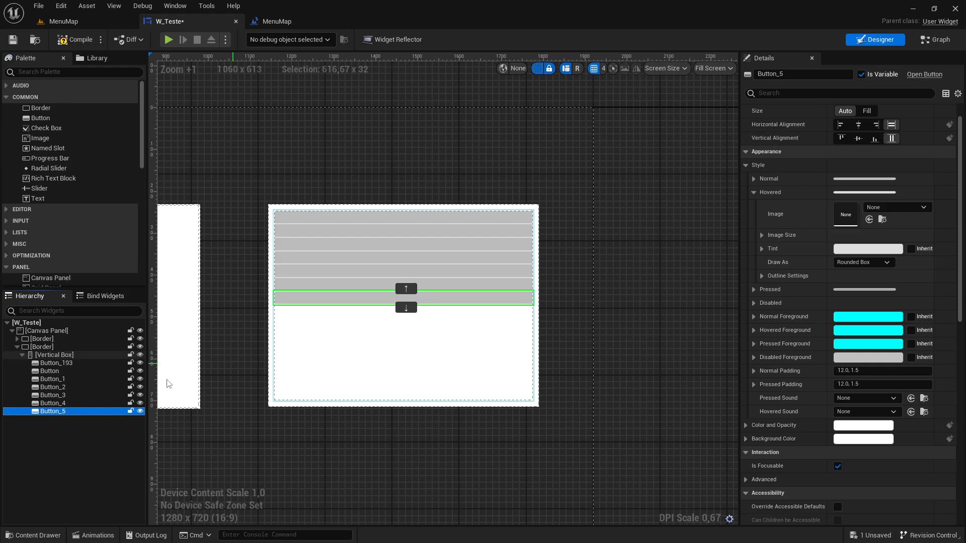
Narrow the Border around the Vertical Box to a width of about 418
{"action": "left_click", "coordinate": [43, 346]}
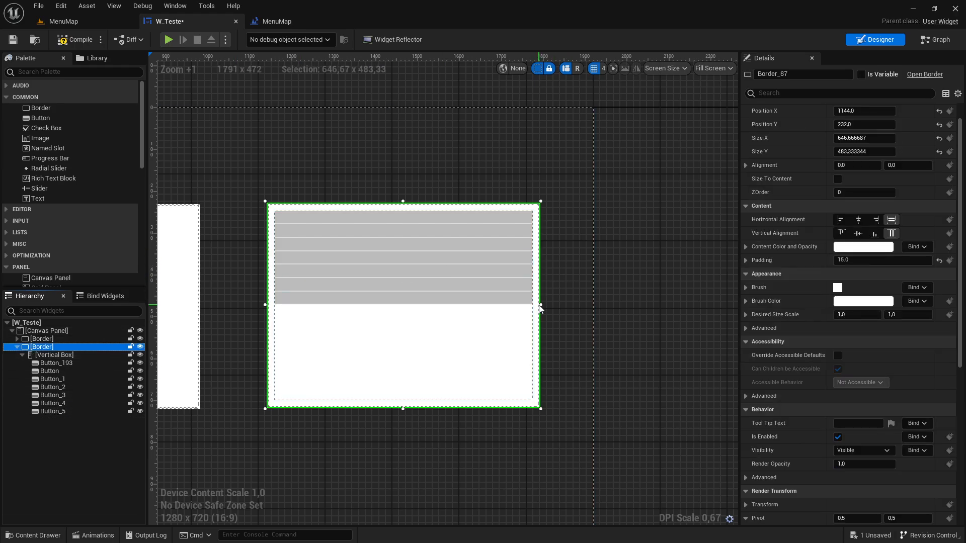
{"action": "left_click_drag", "start_coordinate": [540, 304], "coordinate": [447, 303]}
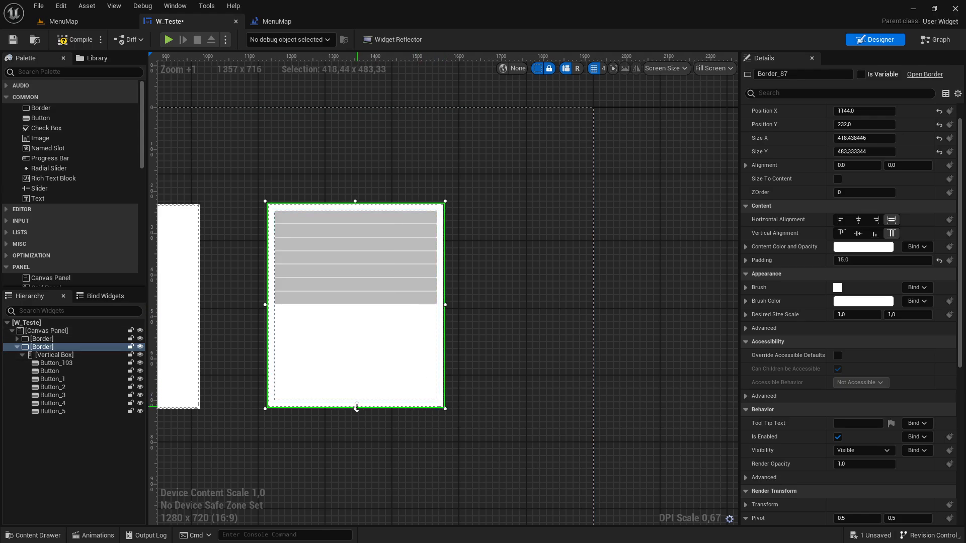
{"action": "right_click_drag", "start_coordinate": [448, 226], "coordinate": [613, 257]}
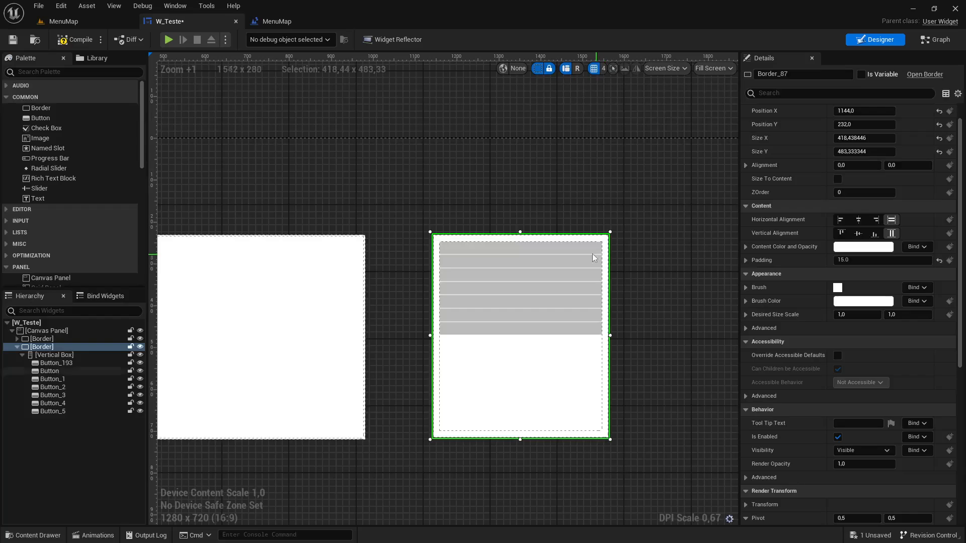
Set the slot size of all seven buttons in the Vertical Box to Fill, and deselect them
{"action": "left_click", "coordinate": [505, 255]}
{"action": "left_click", "coordinate": [506, 264], "text": "ctrl"}
{"action": "left_click", "coordinate": [502, 280], "text": "ctrl"}
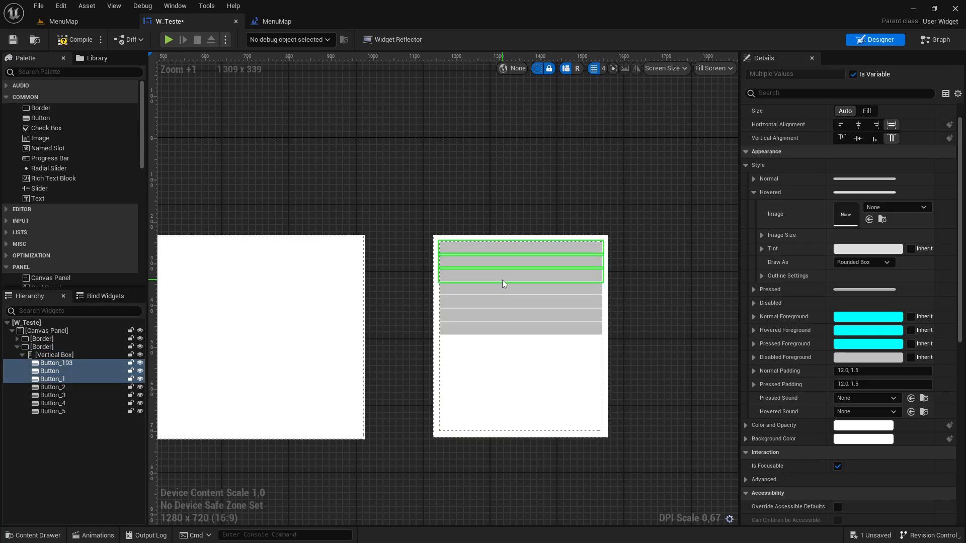
{"action": "left_click", "coordinate": [502, 289], "text": "ctrl"}
{"action": "left_click", "coordinate": [497, 302], "text": "ctrl"}
{"action": "left_click", "coordinate": [494, 316], "text": "ctrl"}
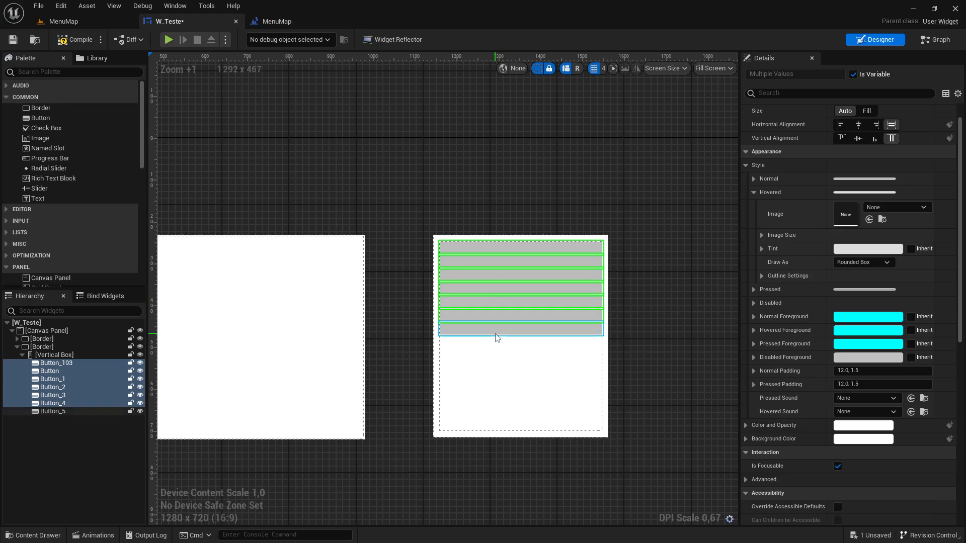
{"action": "left_click", "coordinate": [496, 330], "text": "ctrl"}
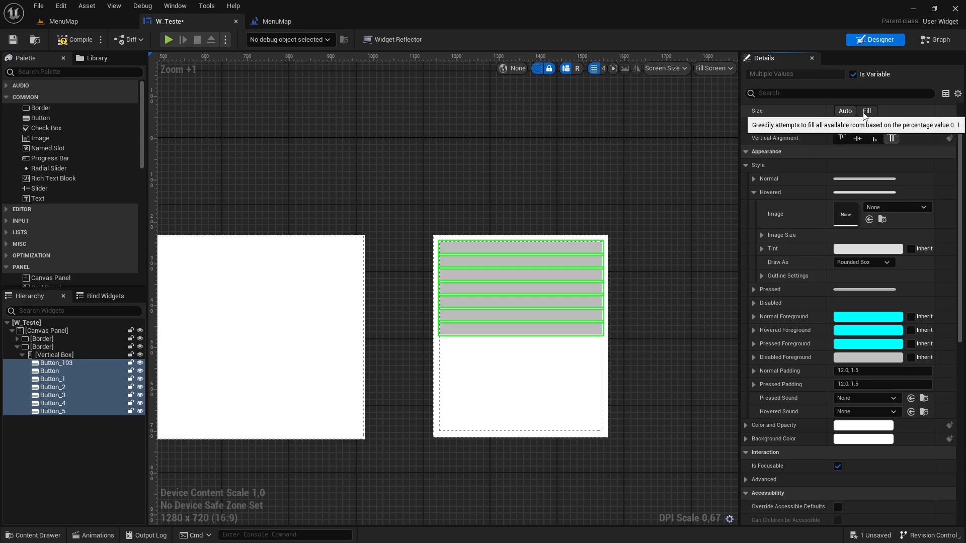
{"action": "left_click", "coordinate": [866, 111]}
{"action": "left_click", "coordinate": [509, 156]}
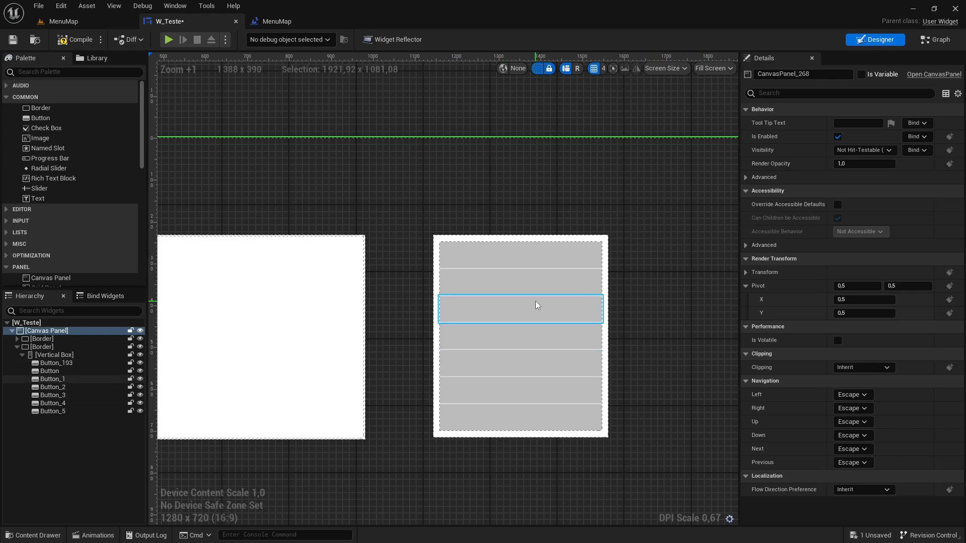
Set the topmost button's slot size to Auto and place a Text widget inside it
{"action": "left_click", "coordinate": [468, 253]}
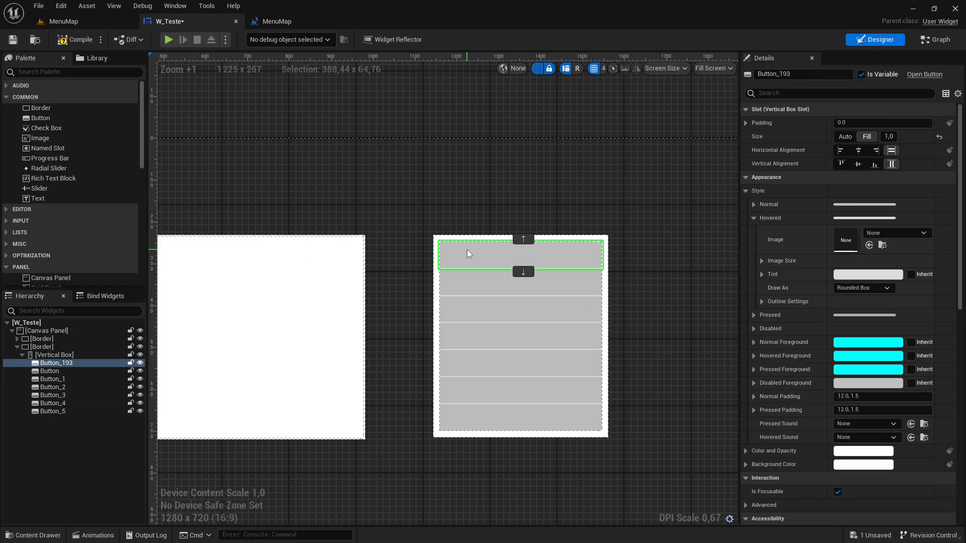
{"action": "left_click", "coordinate": [845, 136]}
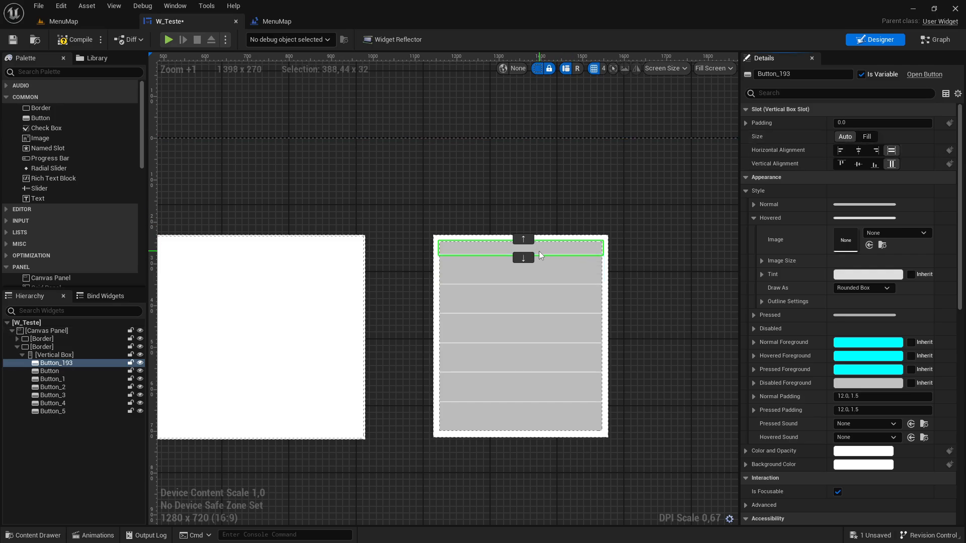
{"action": "left_click_drag", "start_coordinate": [36, 198], "coordinate": [43, 366]}
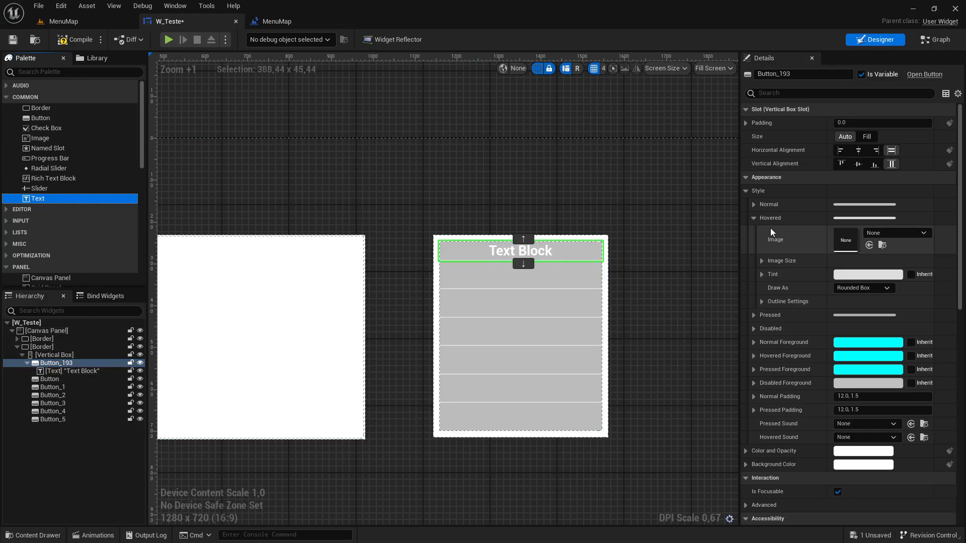
{"action": "left_click", "coordinate": [754, 208]}
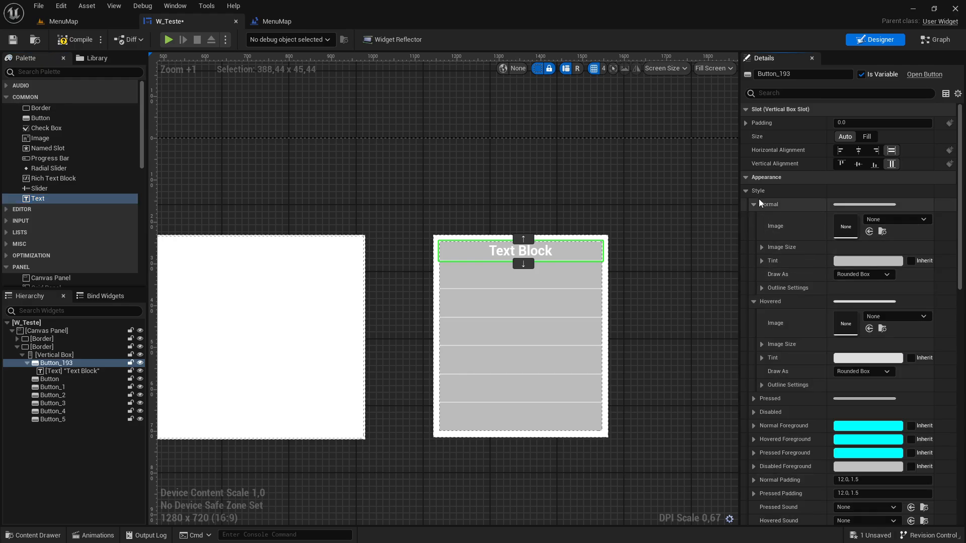
Try font sizes 50, 5 and 1 on the text in the topmost button, and restore size 24
{"action": "left_click", "coordinate": [72, 370]}
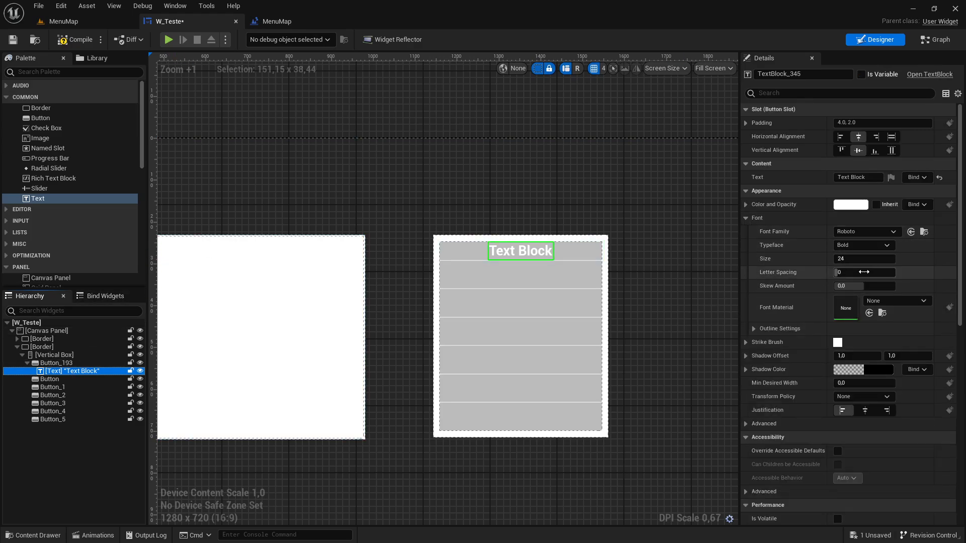
{"action": "left_click", "coordinate": [842, 259]}
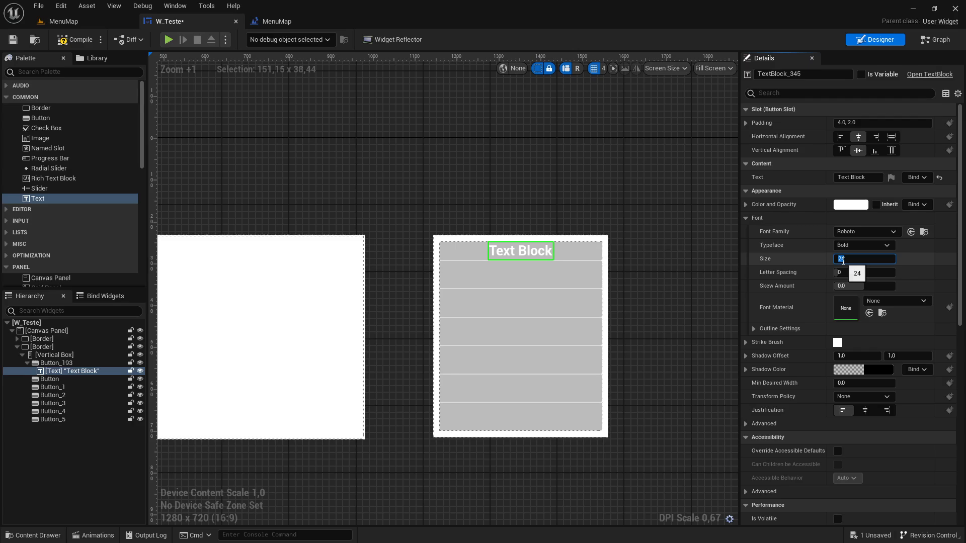
{"action": "type", "text": "50"}
{"action": "key", "text": "Return"}
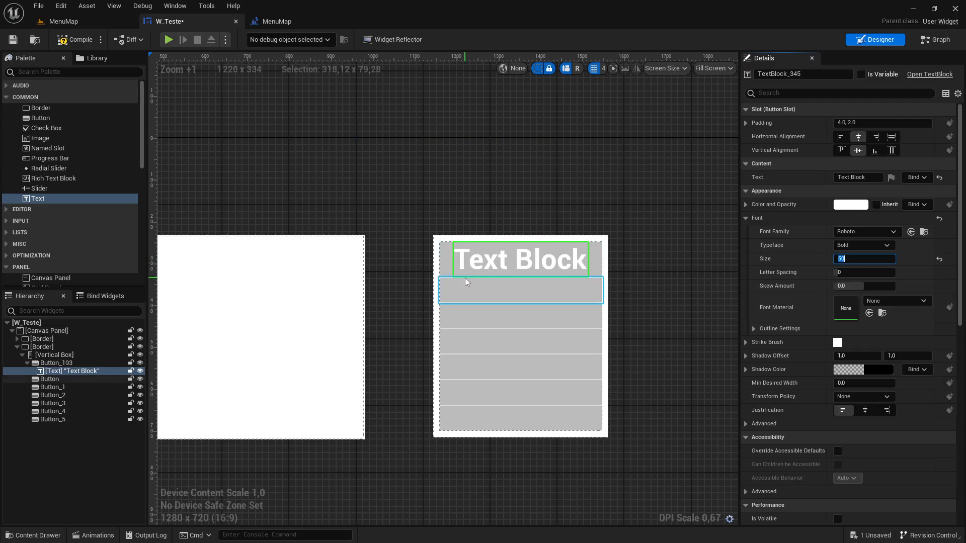
{"action": "key", "text": "Return"}
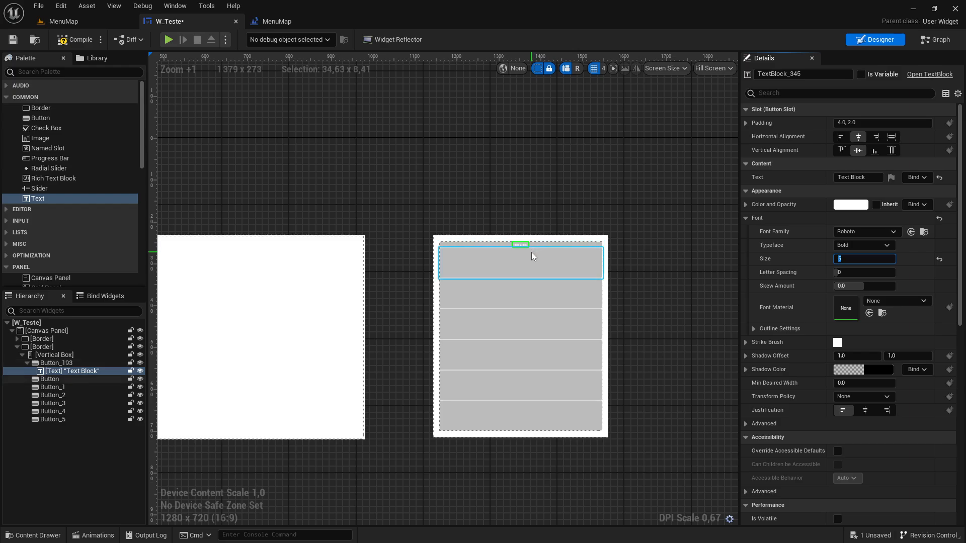
{"action": "type", "text": "1"}
{"action": "key", "text": "Return"}
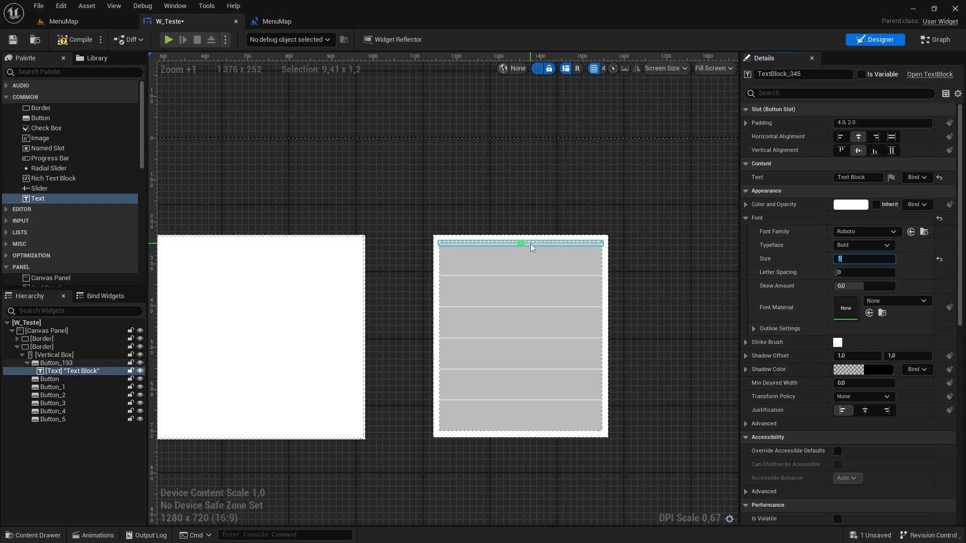
{"action": "scroll", "coordinate": [523, 245], "scroll_direction": "up", "scroll_amount": 8}
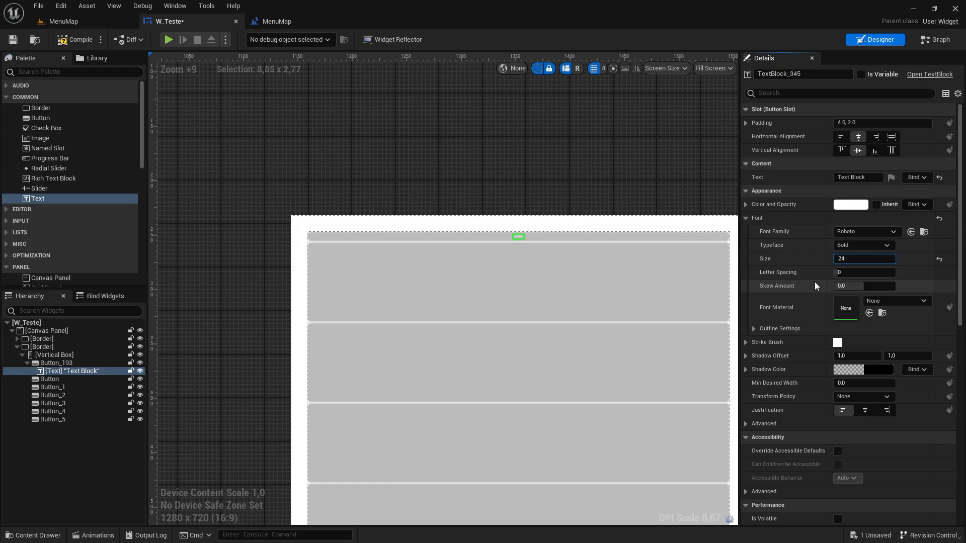
{"action": "key", "text": "Return"}
{"action": "scroll", "coordinate": [487, 267], "scroll_direction": "down", "scroll_amount": 6}
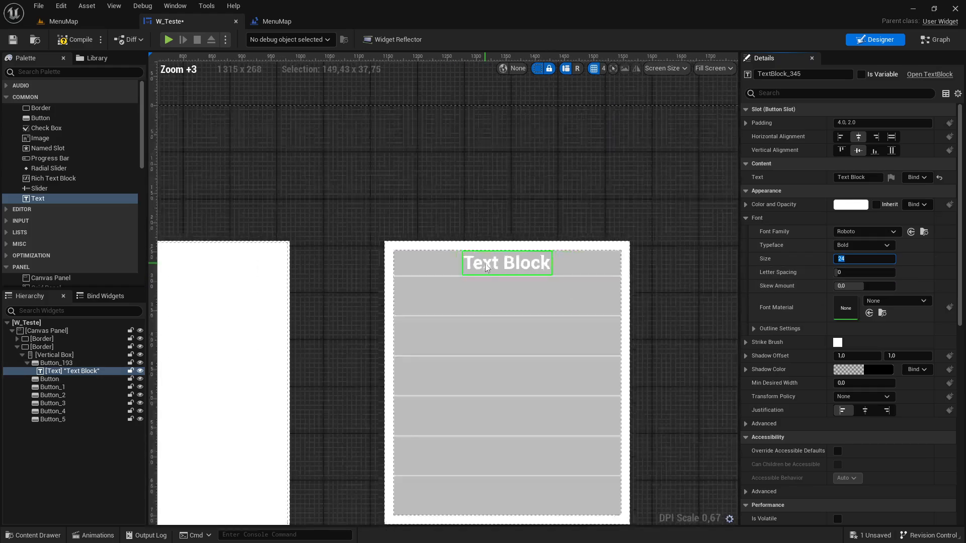
{"action": "scroll", "coordinate": [487, 267], "scroll_direction": "down", "scroll_amount": 5}
{"action": "scroll", "coordinate": [658, 463], "scroll_direction": "up", "scroll_amount": 1}
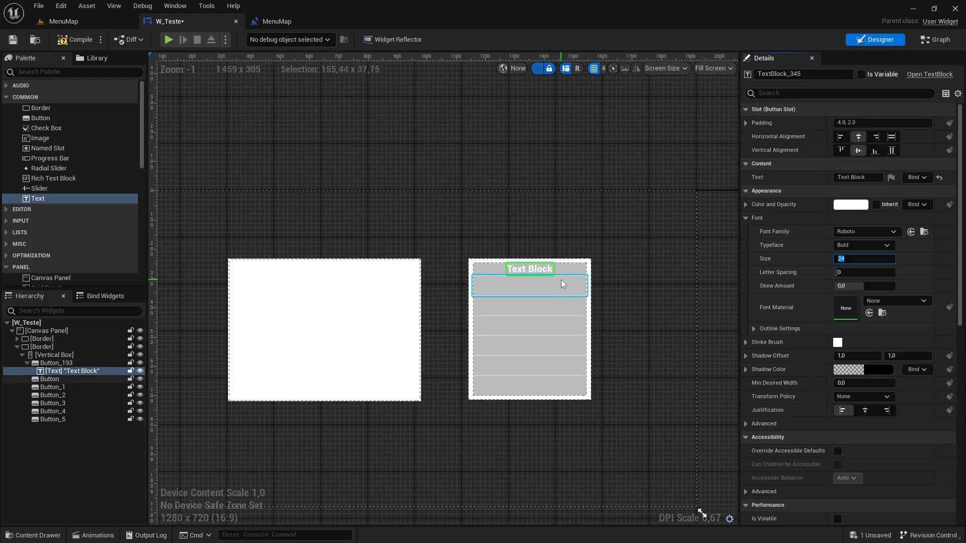
Set the topmost button's slot size to Fill, trying a fill value of 2 before setting it to 3
{"action": "left_click", "coordinate": [562, 271]}
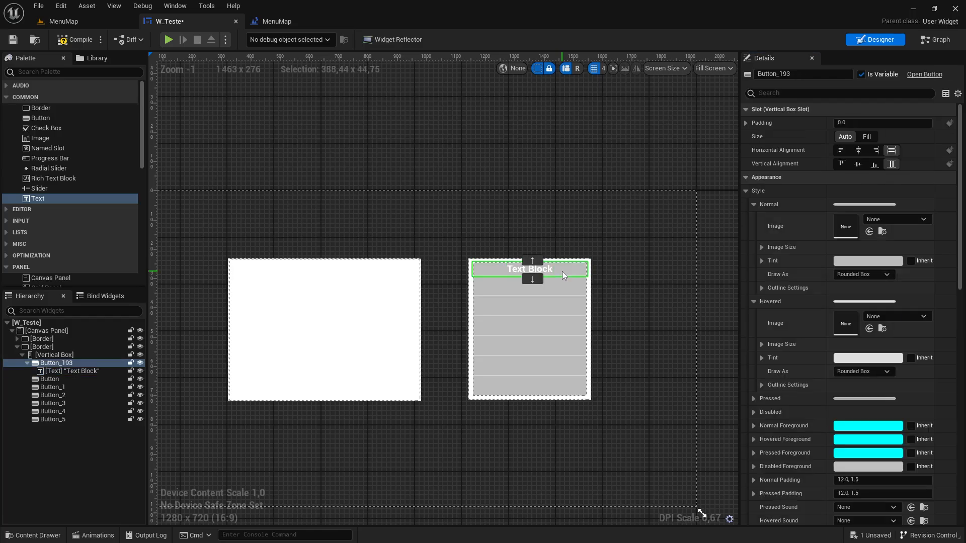
{"action": "left_click", "coordinate": [866, 137]}
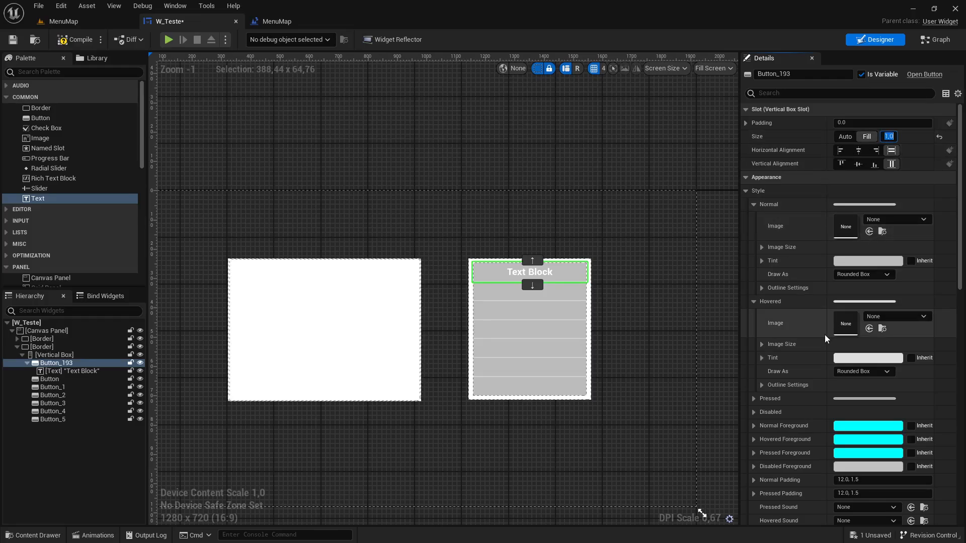
{"action": "type", "text": "2"}
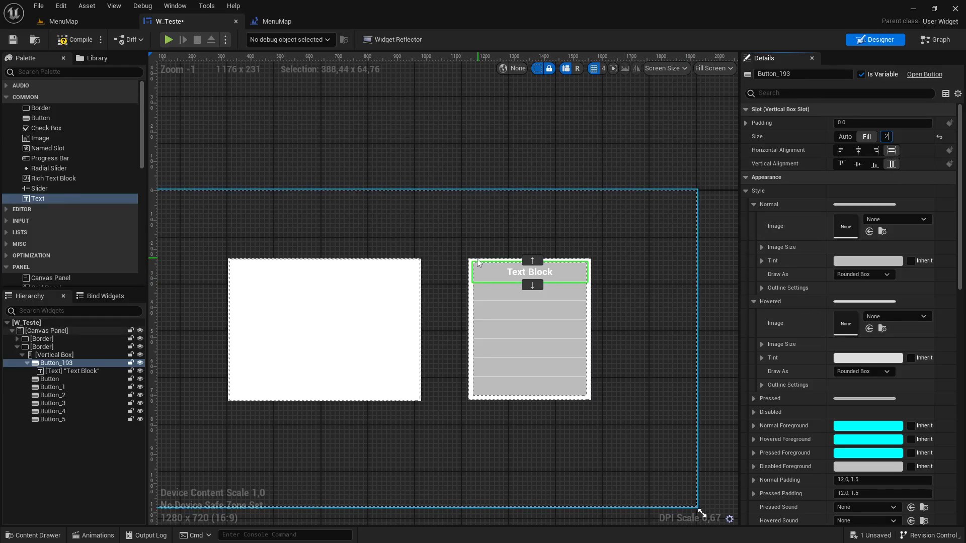
{"action": "scroll", "coordinate": [477, 274], "scroll_direction": "up", "scroll_amount": 2}
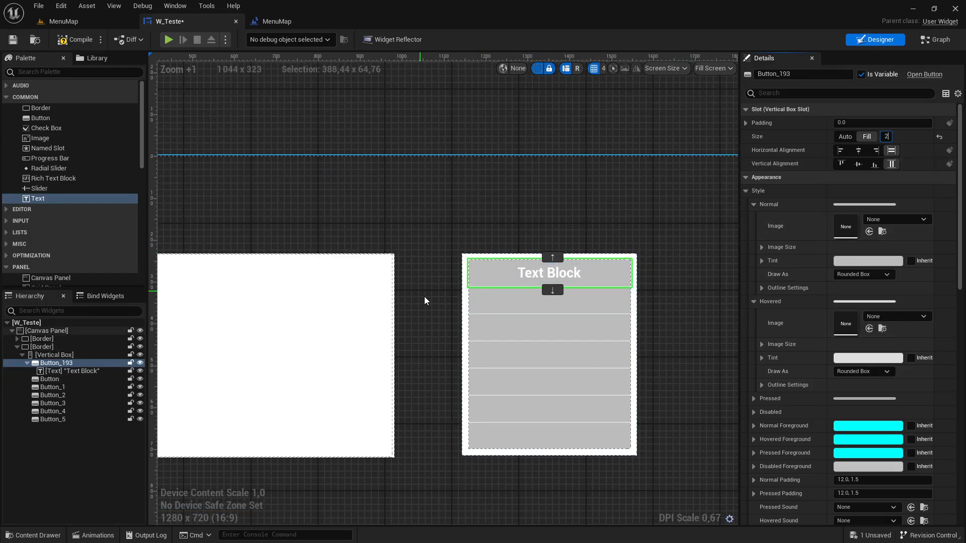
{"action": "key", "text": "Return"}
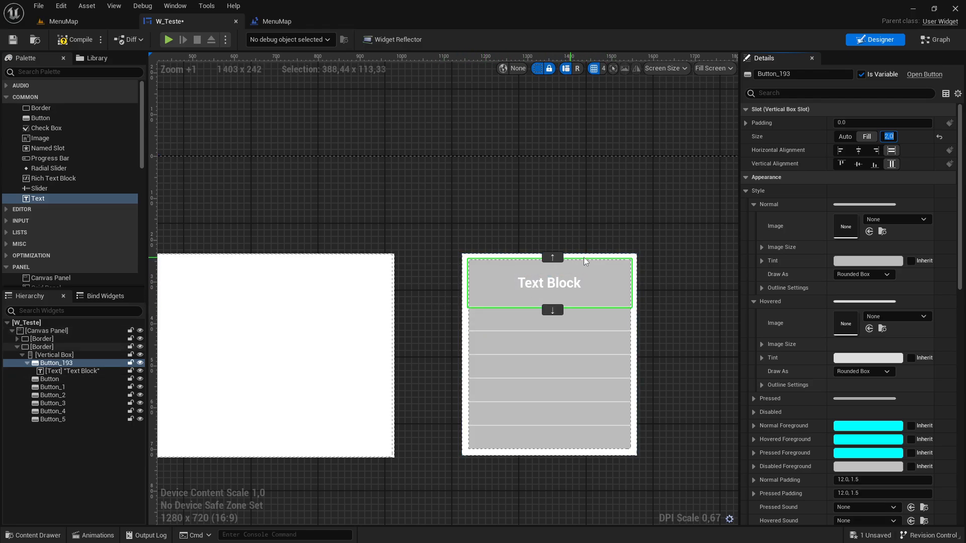
{"action": "type", "text": "3"}
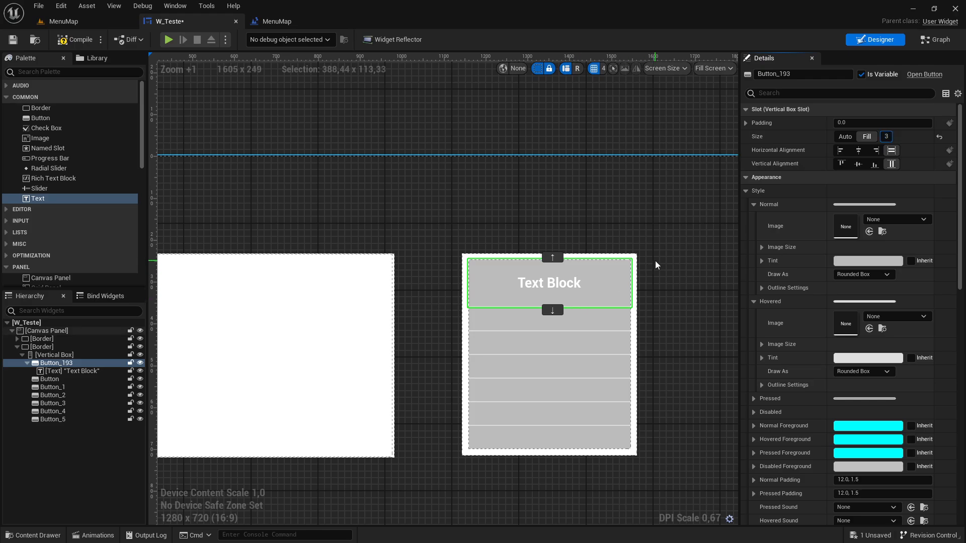
{"action": "key", "text": "Return"}
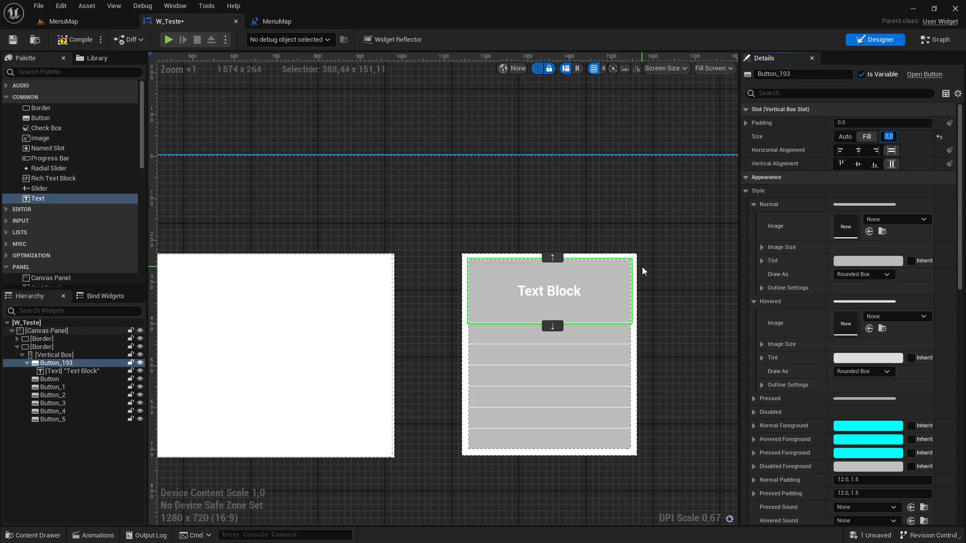
Set the fill value of Button_2 in the Vertical Box to 4, and deselect it
{"action": "left_click", "coordinate": [531, 383]}
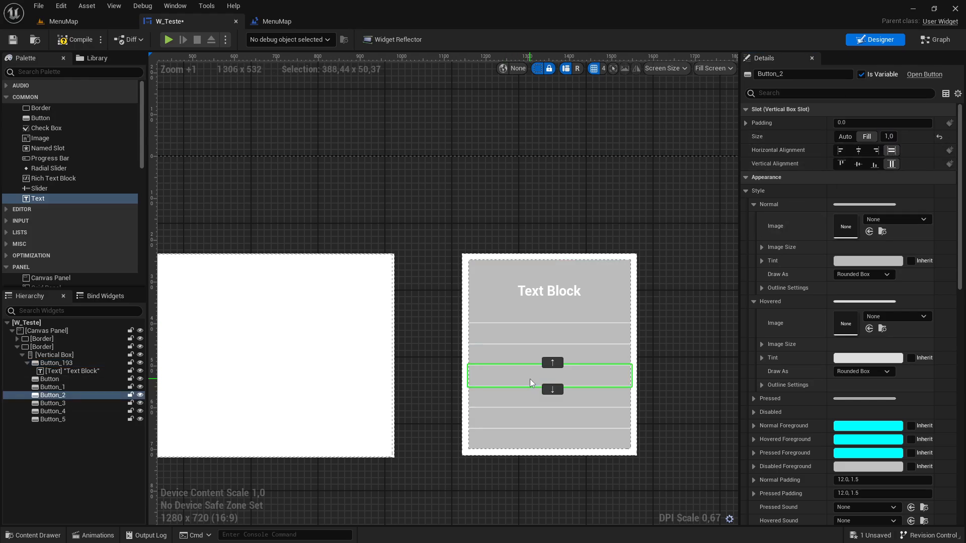
{"action": "left_click", "coordinate": [886, 137]}
{"action": "type", "text": "4"}
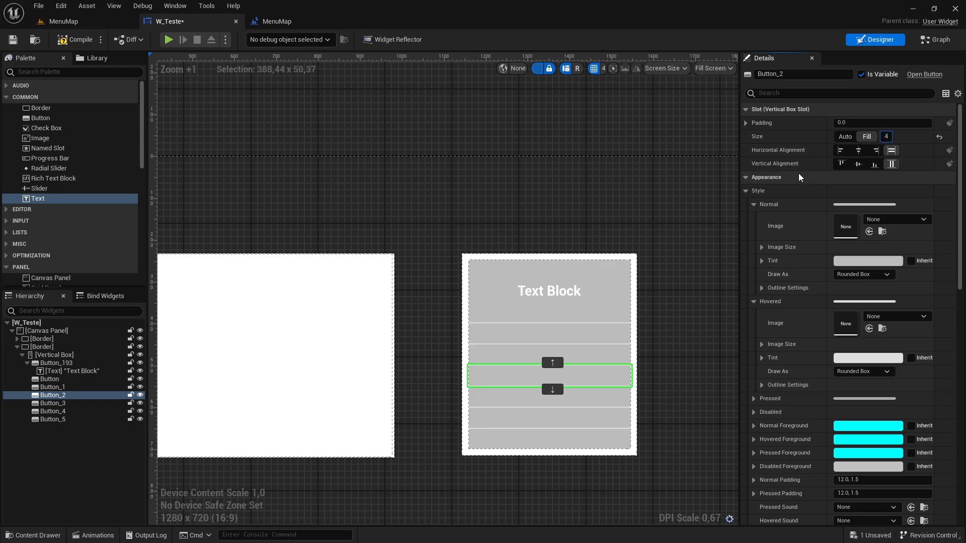
{"action": "key", "text": "Return"}
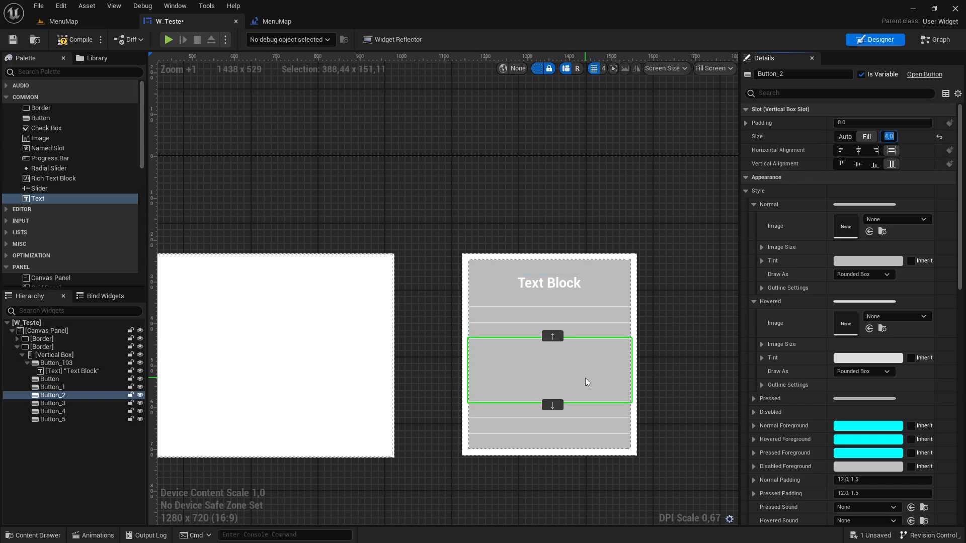
{"action": "left_click", "coordinate": [701, 289]}
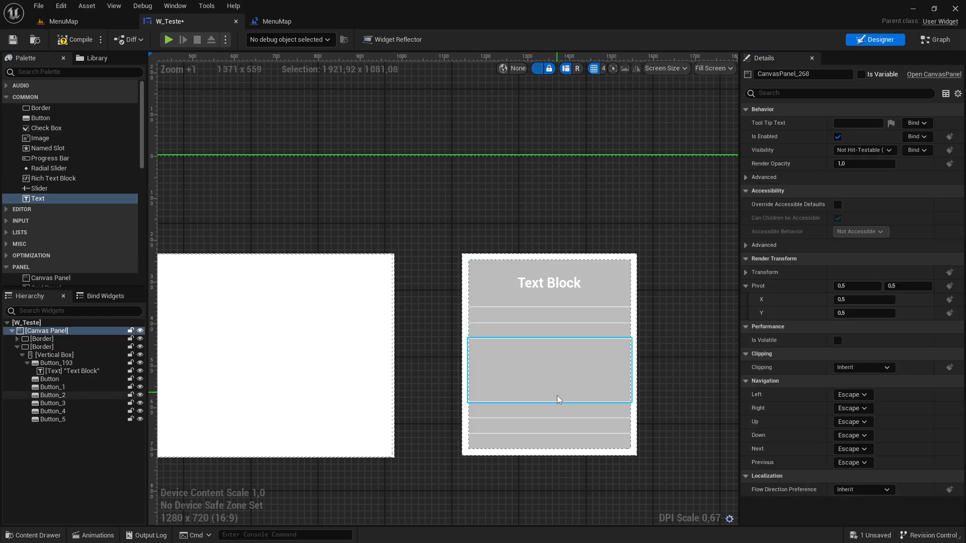
{"action": "left_click", "coordinate": [560, 331]}
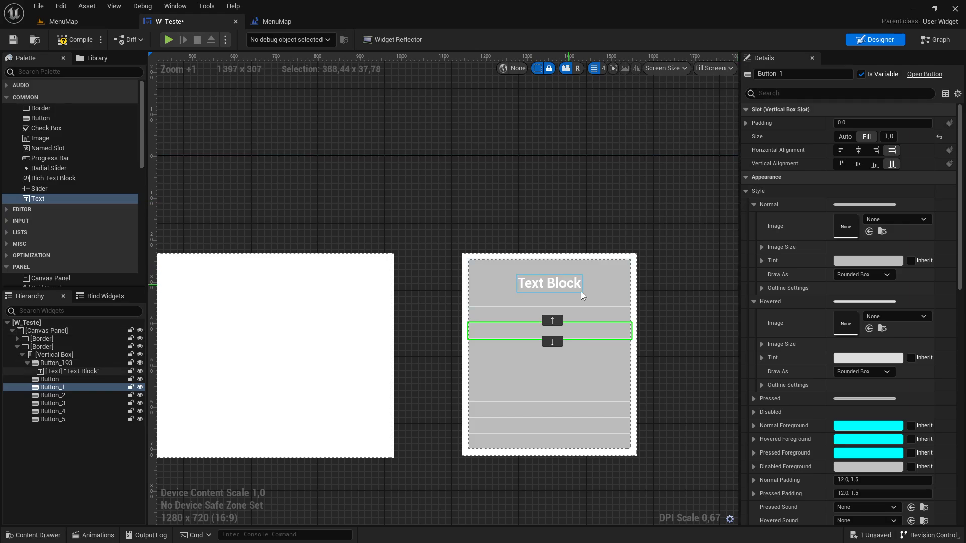
{"action": "scroll", "coordinate": [811, 289], "scroll_direction": "down", "scroll_amount": 12}
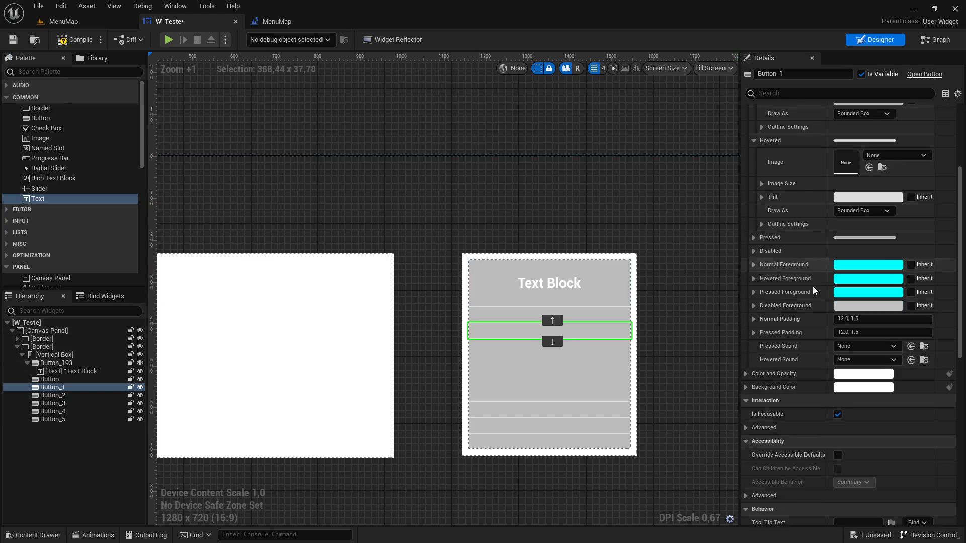
{"action": "scroll", "coordinate": [811, 285], "scroll_direction": "up", "scroll_amount": 8}
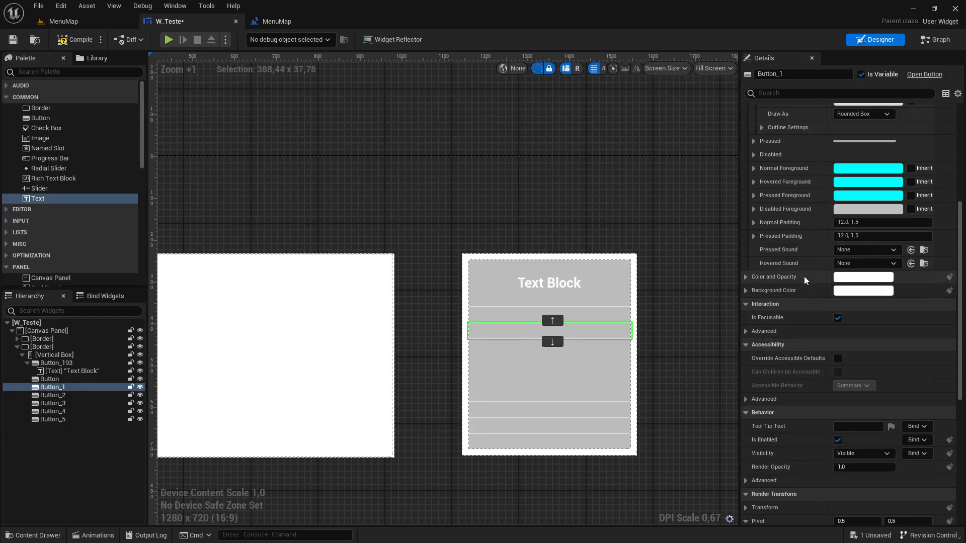
Add a Text widget directly to the Vertical Box, below the last button
{"action": "scroll", "coordinate": [520, 308], "scroll_direction": "up", "scroll_amount": 2}
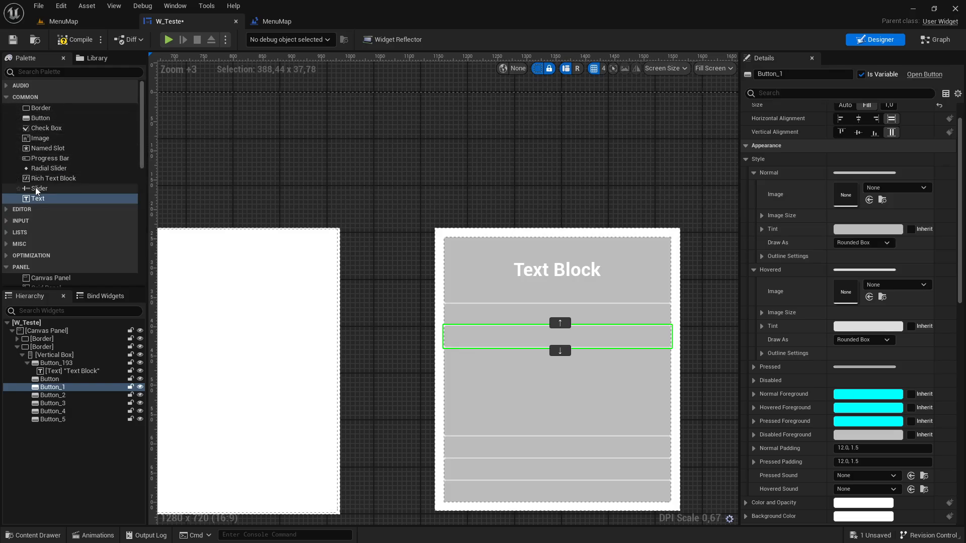
{"action": "left_click_drag", "start_coordinate": [36, 198], "coordinate": [54, 358]}
{"action": "scroll", "coordinate": [532, 327], "scroll_direction": "down", "scroll_amount": 3}
{"action": "scroll", "coordinate": [528, 397], "scroll_direction": "up", "scroll_amount": 3}
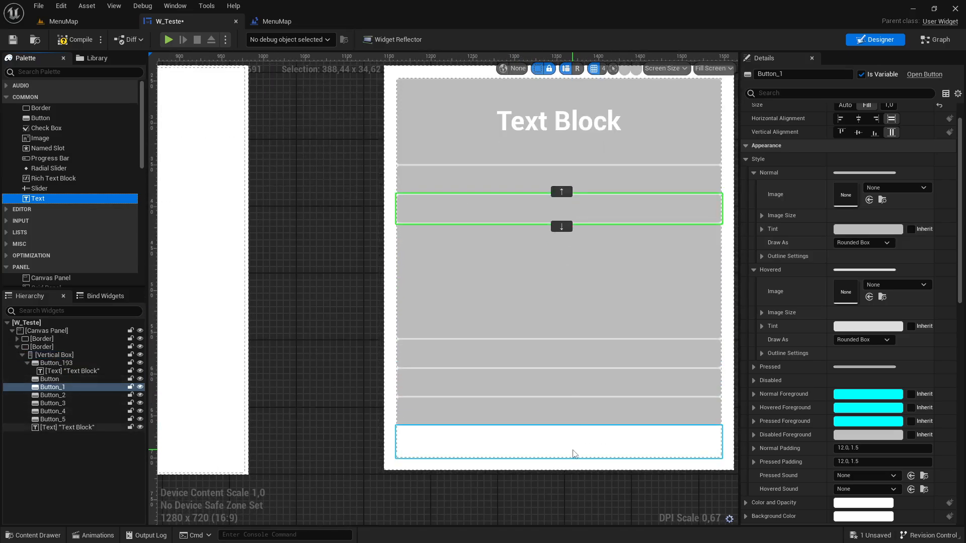
Colour the text below the last button black and set its justification to centre
{"action": "left_click", "coordinate": [555, 449]}
{"action": "left_click", "coordinate": [850, 186]}
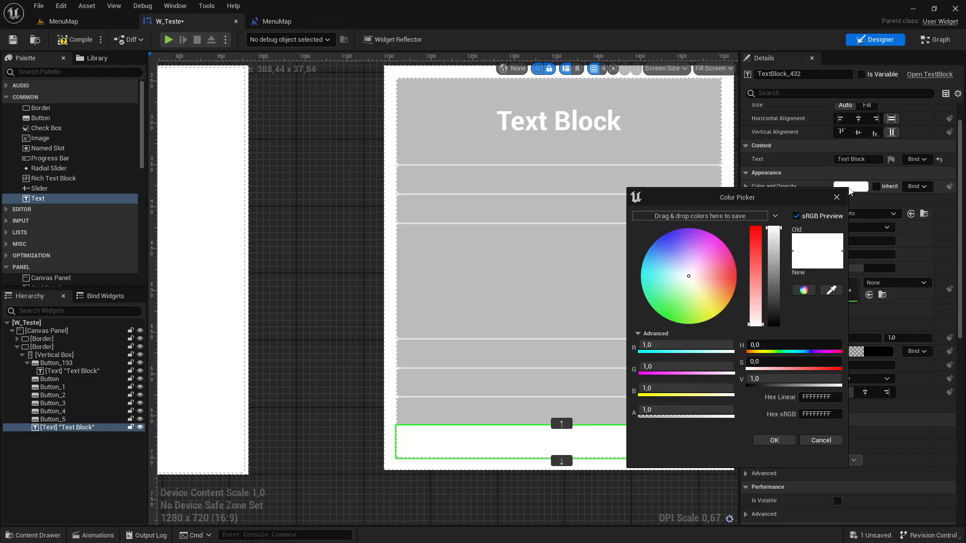
{"action": "left_click_drag", "start_coordinate": [768, 227], "coordinate": [769, 339]}
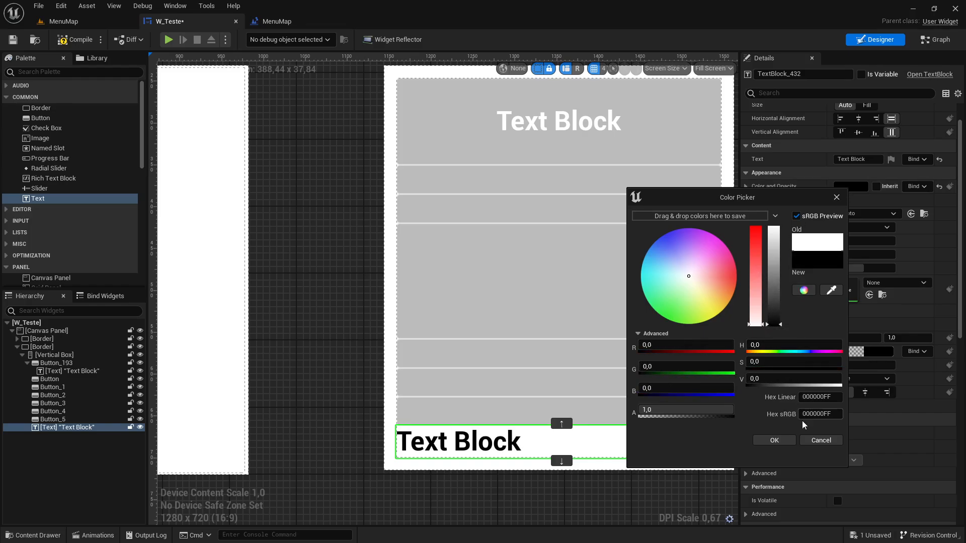
{"action": "left_click", "coordinate": [774, 440]}
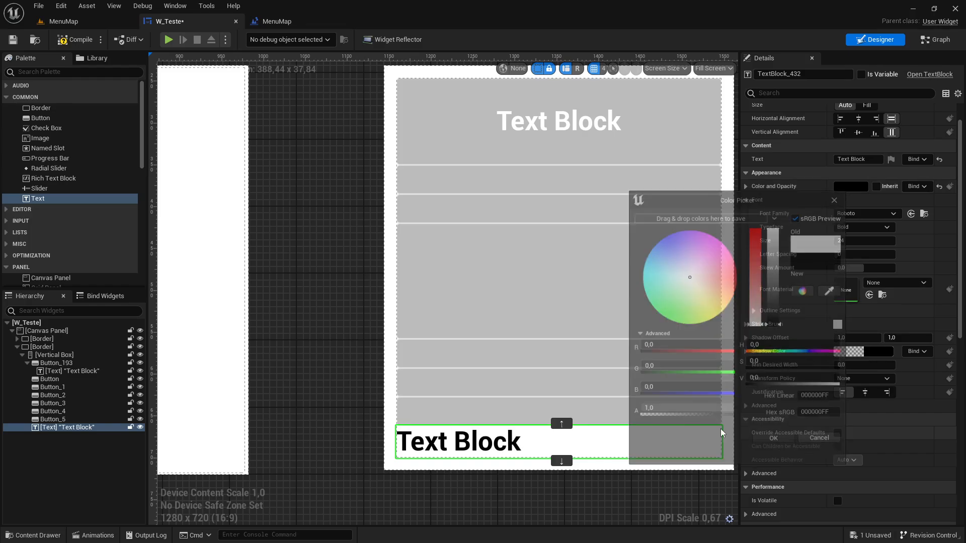
{"action": "left_click", "coordinate": [864, 394]}
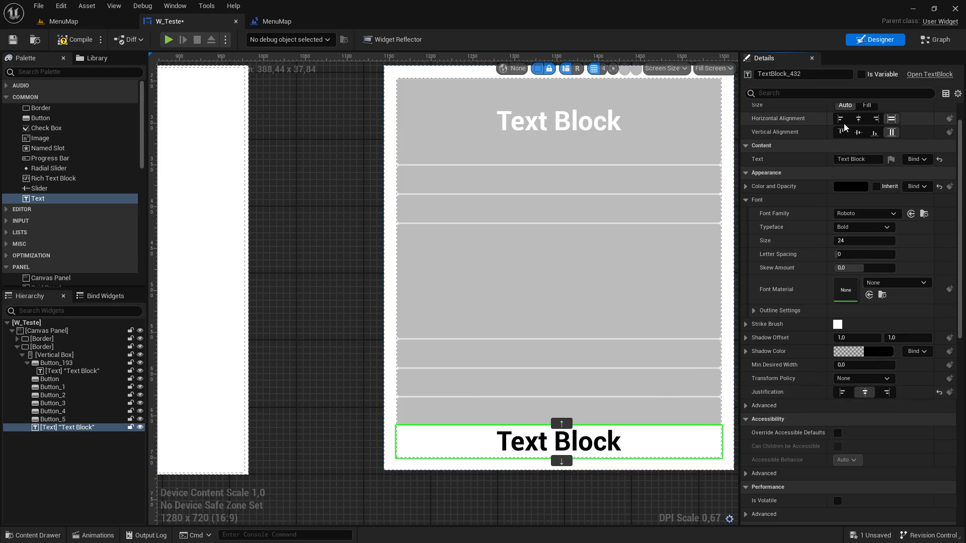
Set the black text's slot size to Fill, trying left horizontal alignment before restoring horizontal fill
{"action": "left_click", "coordinate": [861, 108]}
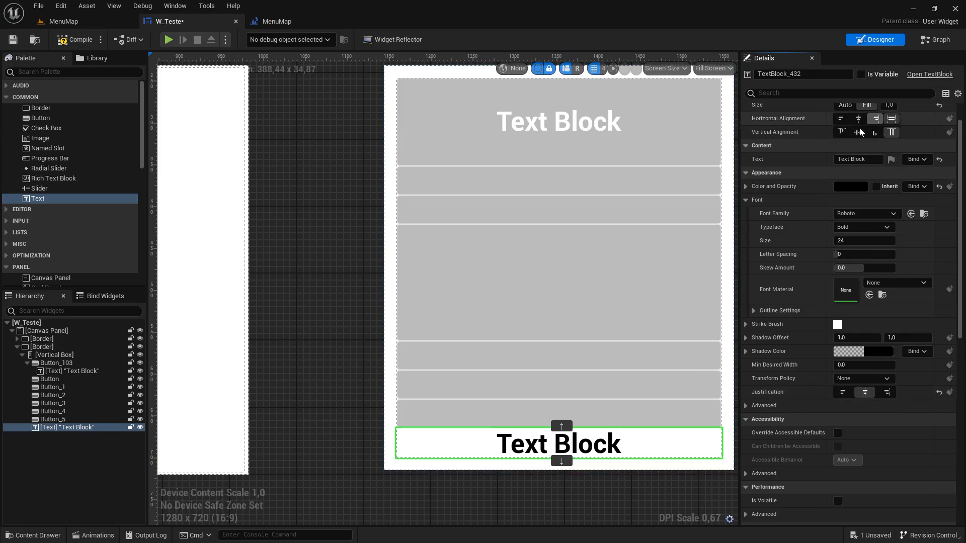
{"action": "scroll", "coordinate": [856, 131], "scroll_direction": "up", "scroll_amount": 1}
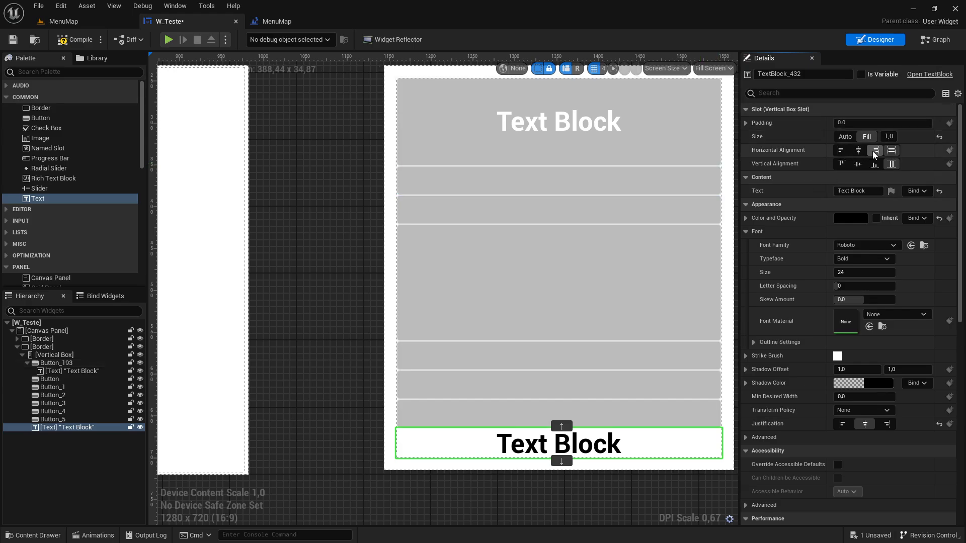
{"action": "left_click", "coordinate": [840, 150]}
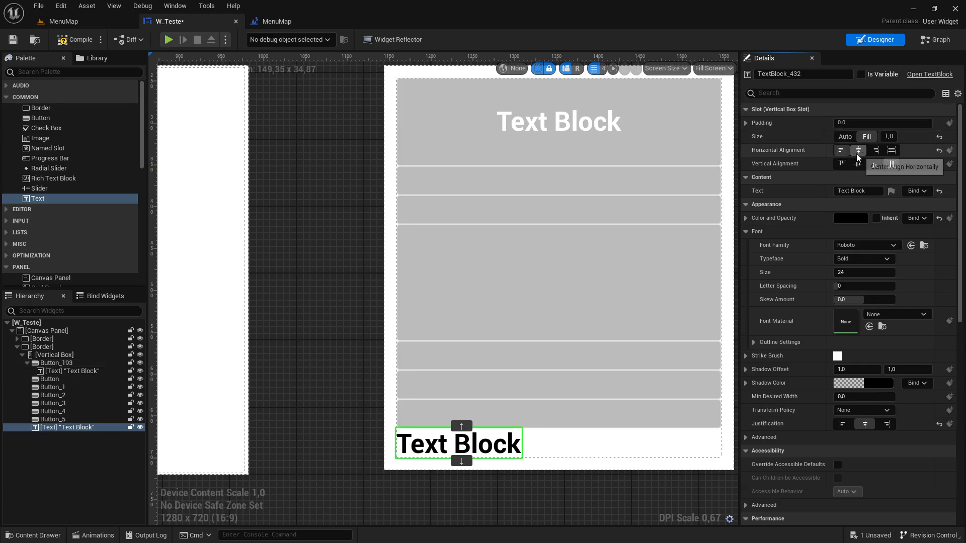
{"action": "left_click", "coordinate": [890, 152]}
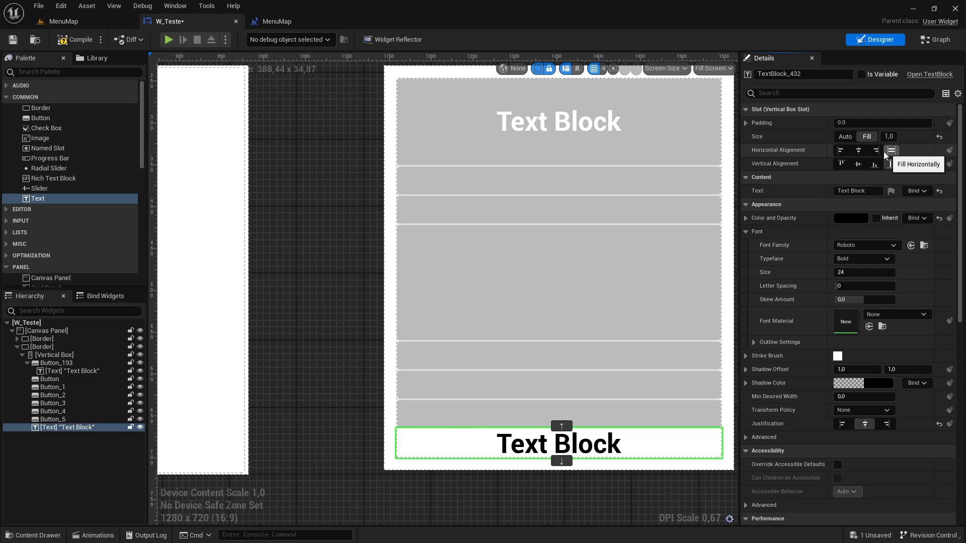
Centre the second button from the top horizontally and vertically within its Vertical Box slot
{"action": "left_click", "coordinate": [546, 178]}
{"action": "left_click", "coordinate": [858, 151]}
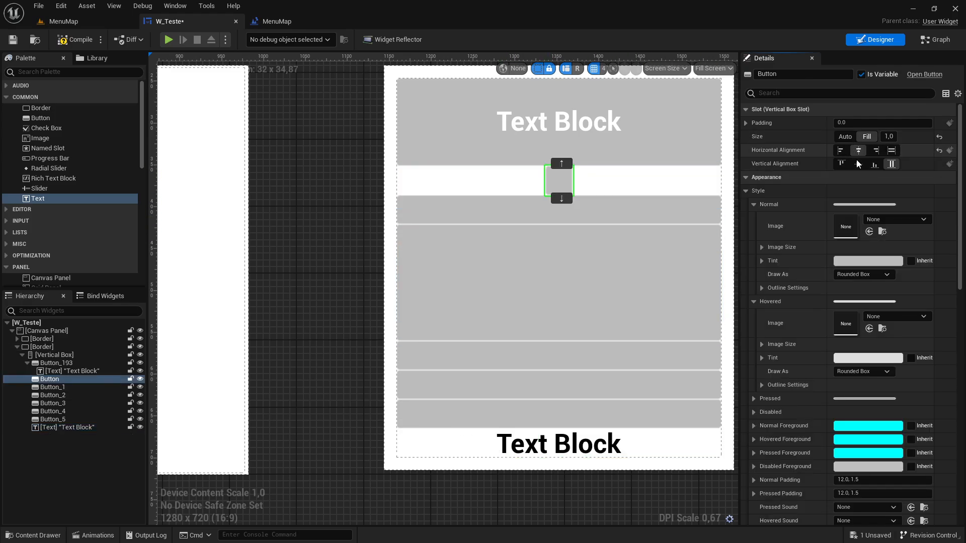
{"action": "left_click", "coordinate": [858, 163]}
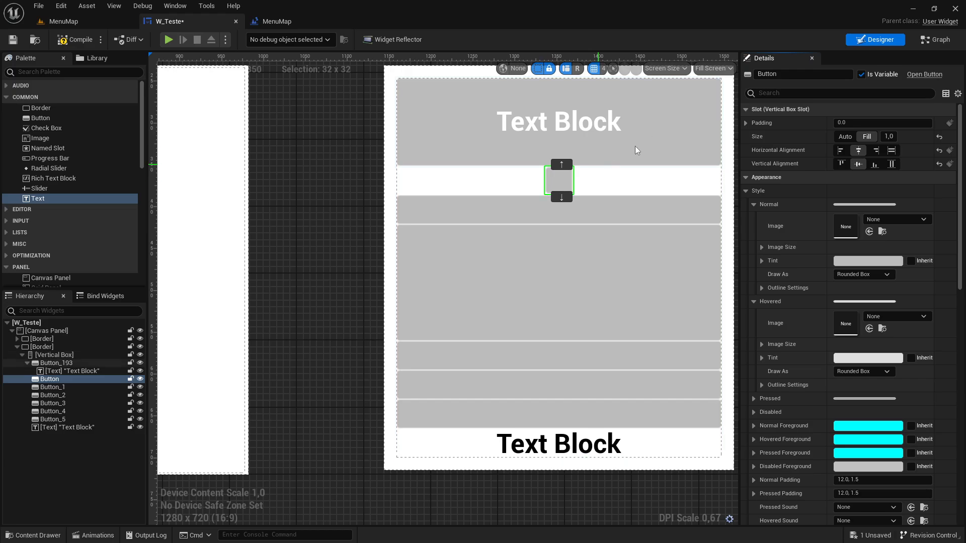
Centre the topmost button, Button_193, horizontally and vertically in its slot, then select the Vertical Box
{"action": "left_click", "coordinate": [683, 122]}
{"action": "left_click", "coordinate": [858, 150]}
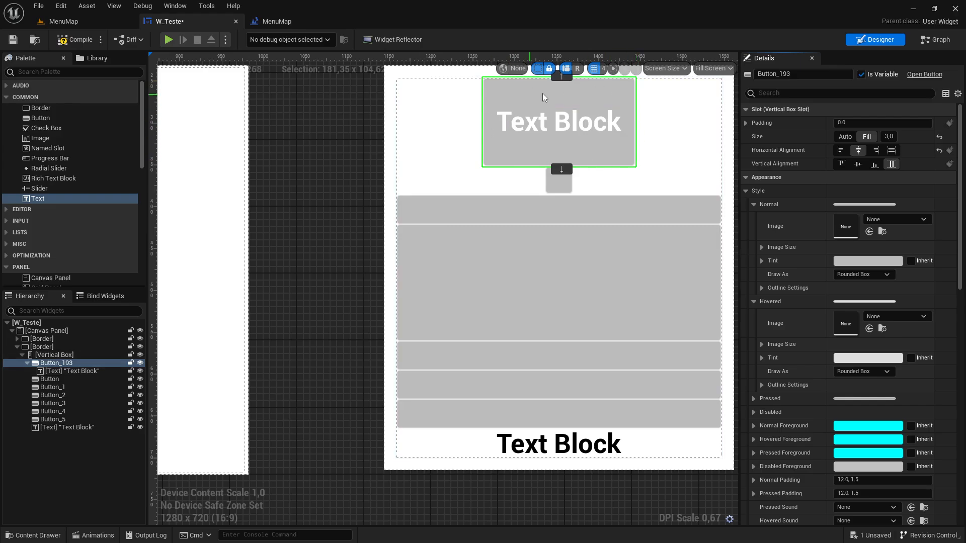
{"action": "left_click", "coordinate": [857, 163]}
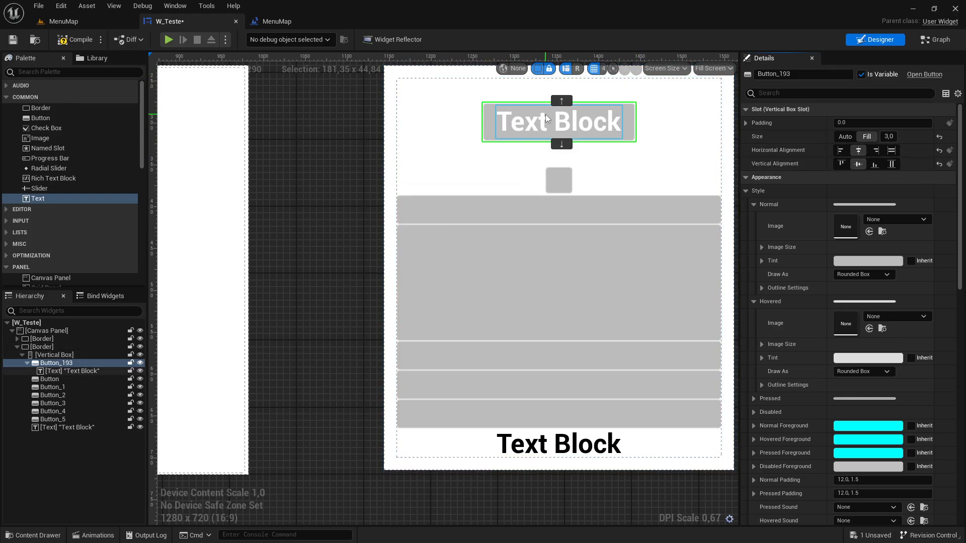
{"action": "left_click", "coordinate": [444, 138]}
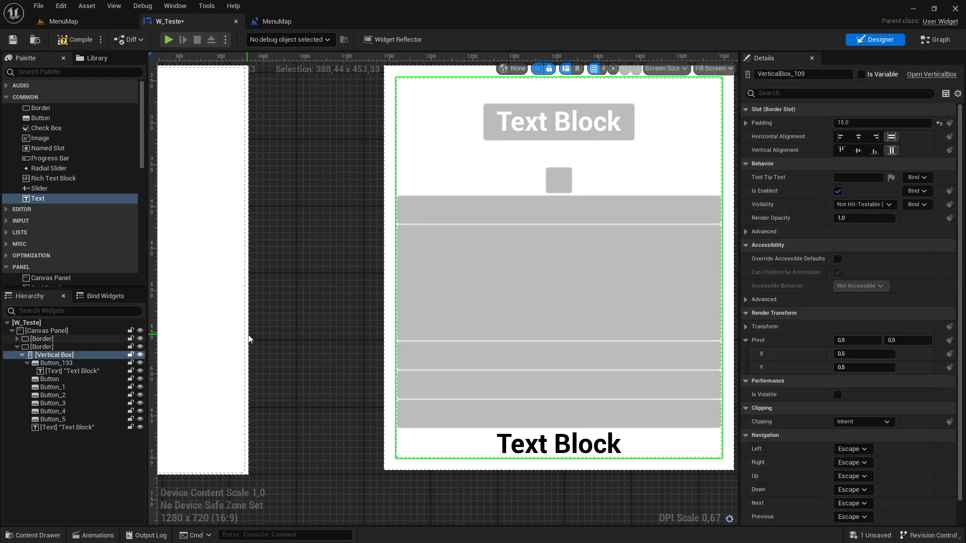
Add a Horizontal Box inside the Vertical Box, below the black text
{"action": "scroll", "coordinate": [276, 353], "scroll_direction": "down", "scroll_amount": 1}
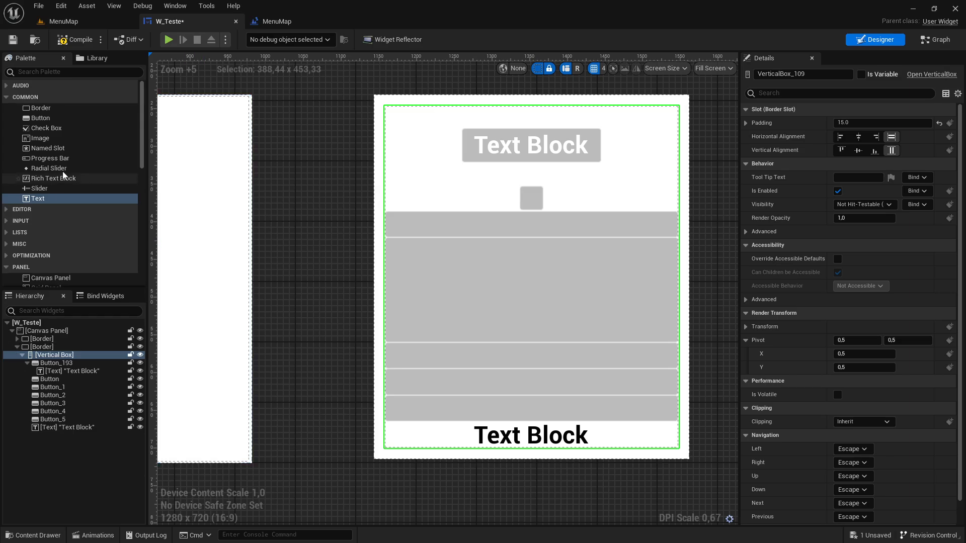
{"action": "scroll", "coordinate": [31, 161], "scroll_direction": "down", "scroll_amount": 5}
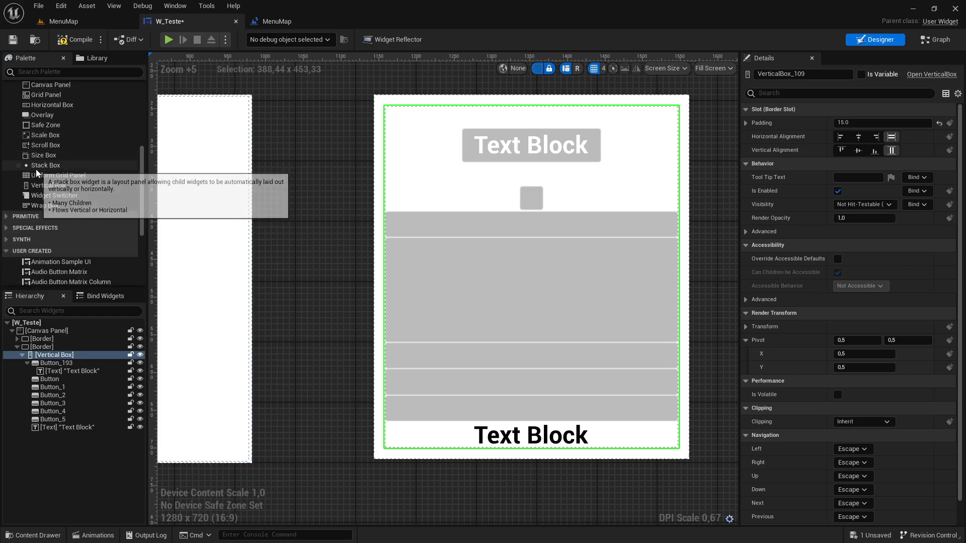
{"action": "scroll", "coordinate": [39, 115], "scroll_direction": "up", "scroll_amount": 2}
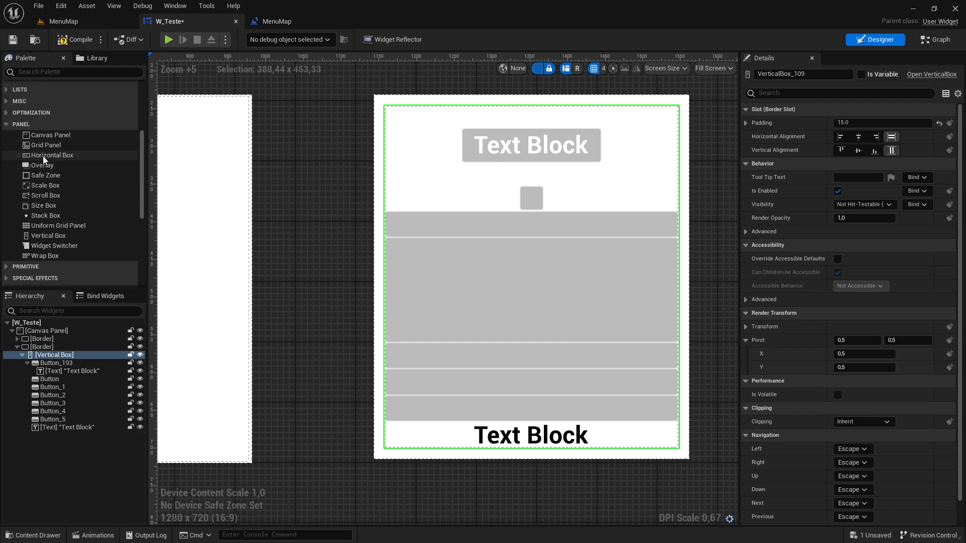
{"action": "left_click_drag", "start_coordinate": [48, 155], "coordinate": [56, 360]}
{"action": "left_click", "coordinate": [49, 436]}
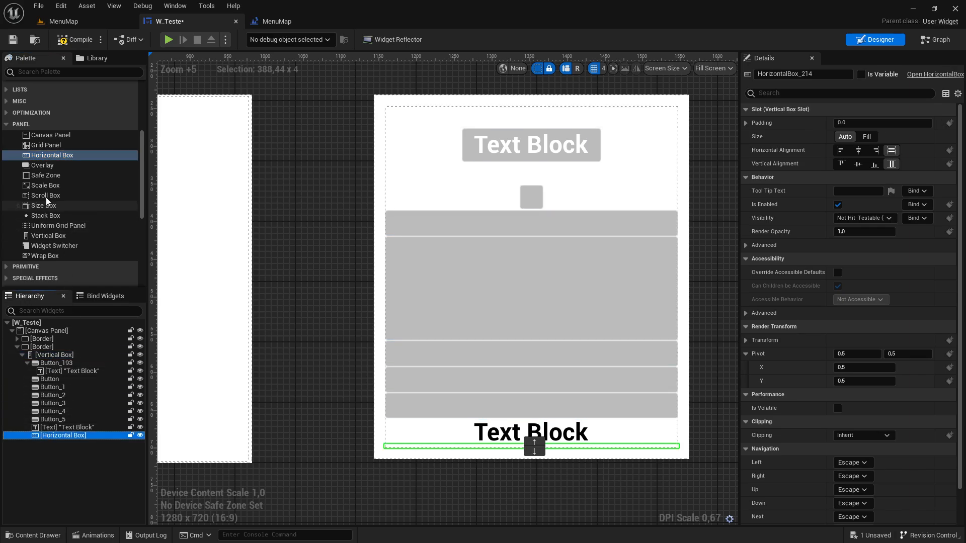
Add a button inside the Horizontal Box and duplicate it three times
{"action": "scroll", "coordinate": [43, 166], "scroll_direction": "up", "scroll_amount": 3}
{"action": "scroll", "coordinate": [42, 166], "scroll_direction": "up", "scroll_amount": 3}
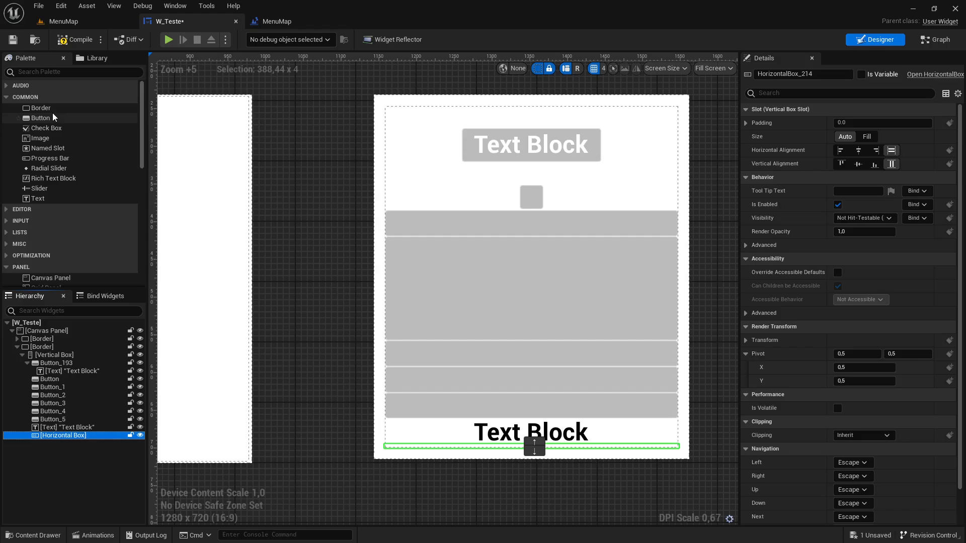
{"action": "left_click_drag", "start_coordinate": [44, 118], "coordinate": [125, 343]}
{"action": "left_click_drag", "start_coordinate": [81, 441], "coordinate": [78, 437]}
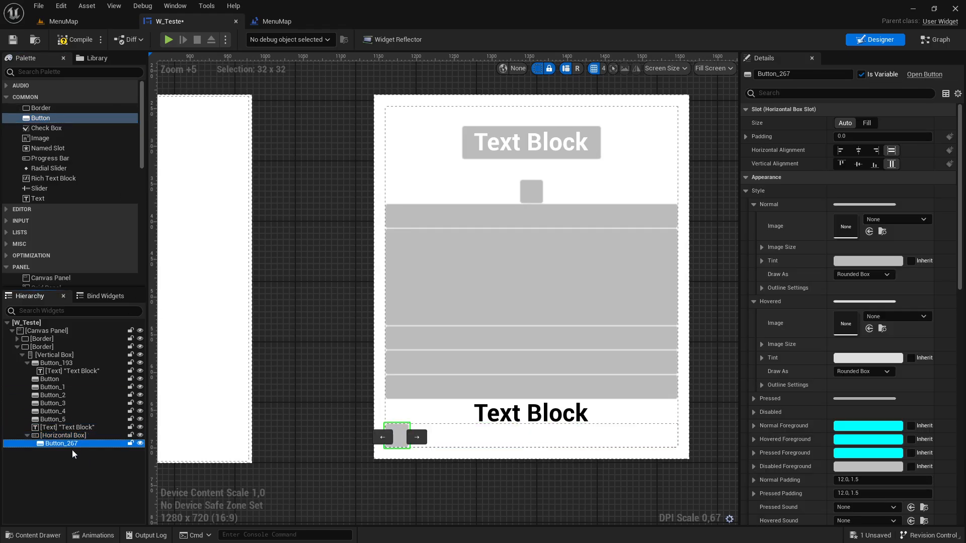
{"action": "key", "text": "ctrl+d"}
{"action": "key", "text": "ctrl+d"}
{"action": "key", "text": "ctrl+d"}
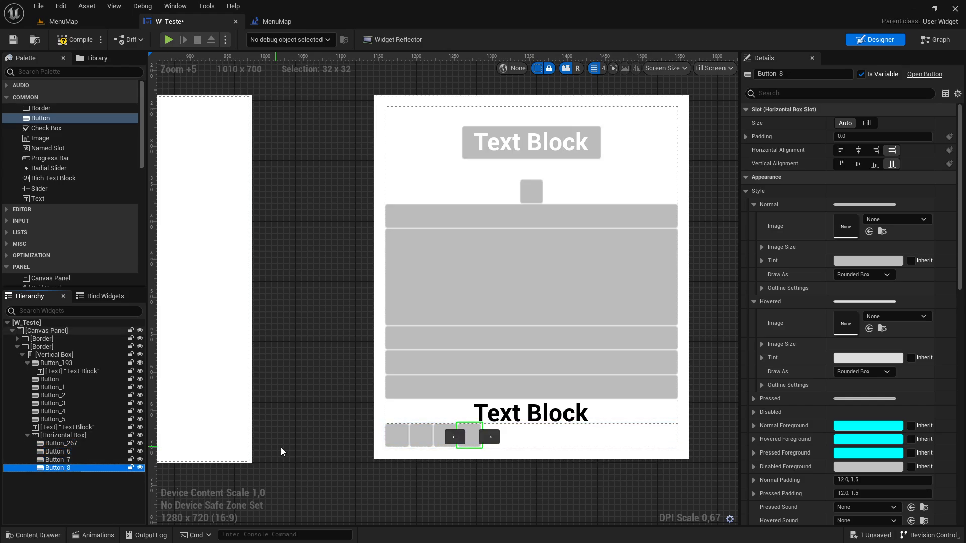
Set the slot size of all four Horizontal Box buttons to Fill with a padding of 5, and deselect them
{"action": "left_click", "coordinate": [395, 439], "text": "ctrl"}
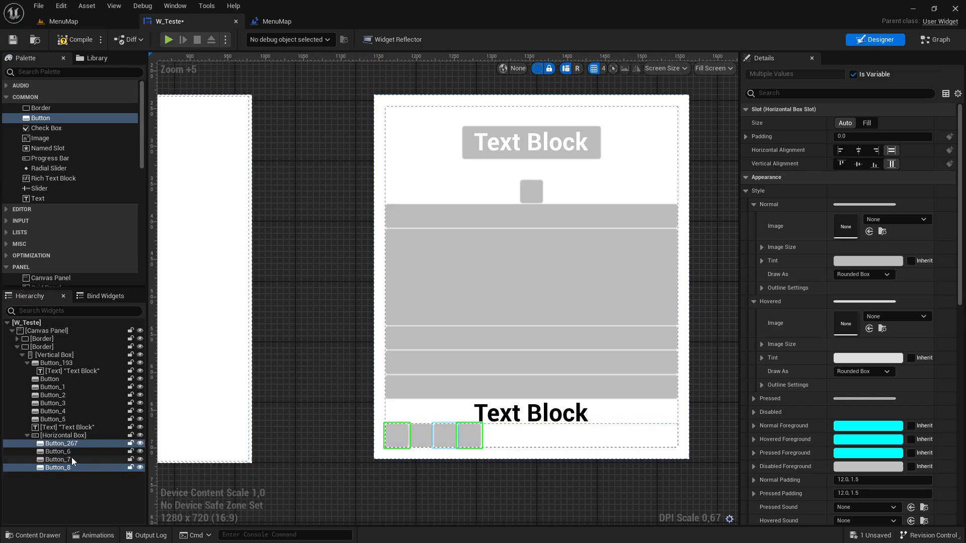
{"action": "left_click", "coordinate": [56, 459], "text": "ctrl"}
{"action": "left_click", "coordinate": [57, 452], "text": "ctrl"}
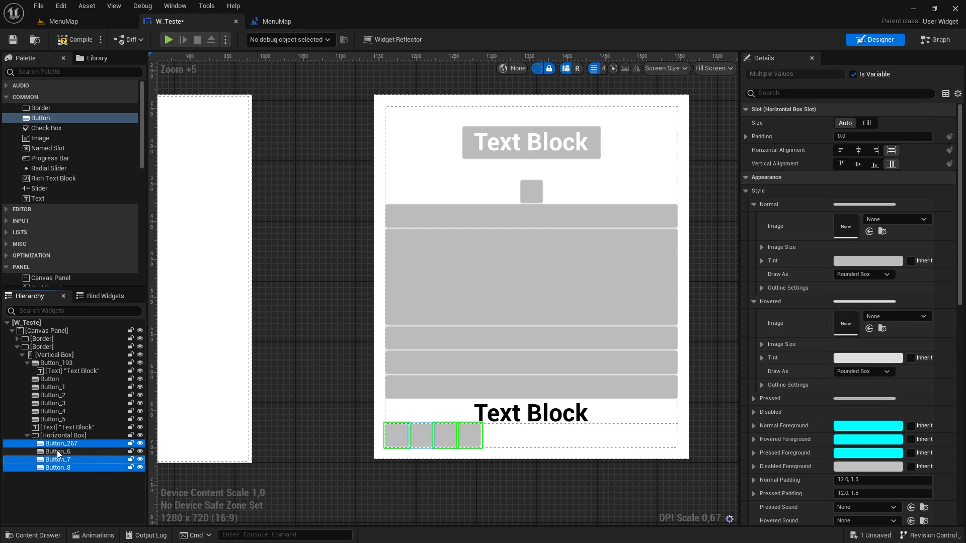
{"action": "left_click", "coordinate": [869, 125]}
{"action": "left_click", "coordinate": [846, 136]}
{"action": "type", "text": "5"}
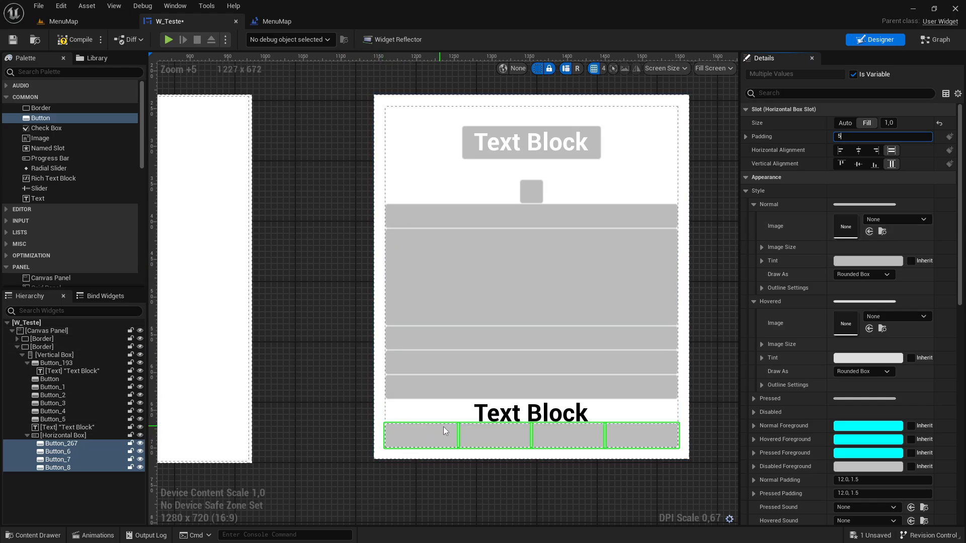
{"action": "key", "text": "Return"}
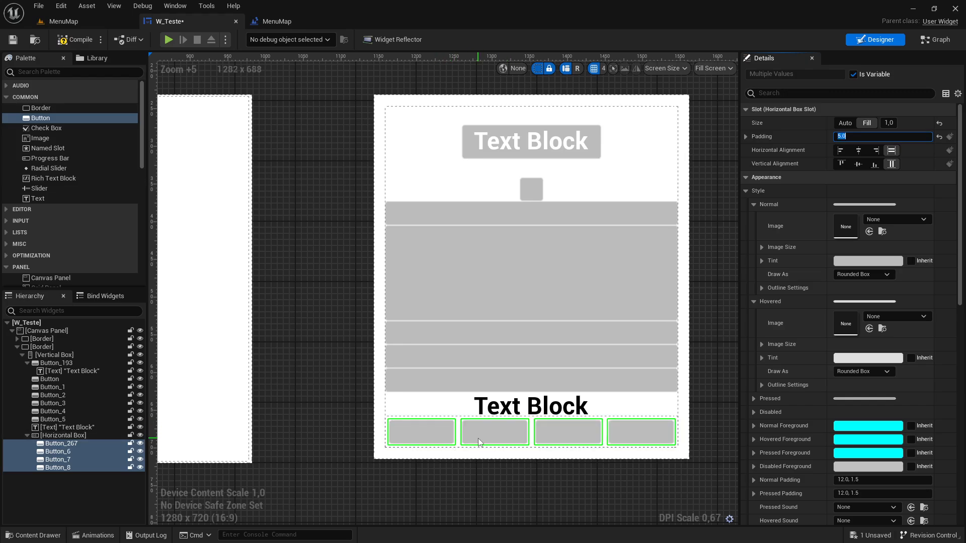
{"action": "left_click", "coordinate": [700, 414]}
Move the first button in the Horizontal Box one position to the right
{"action": "scroll", "coordinate": [554, 411], "scroll_direction": "down", "scroll_amount": 2}
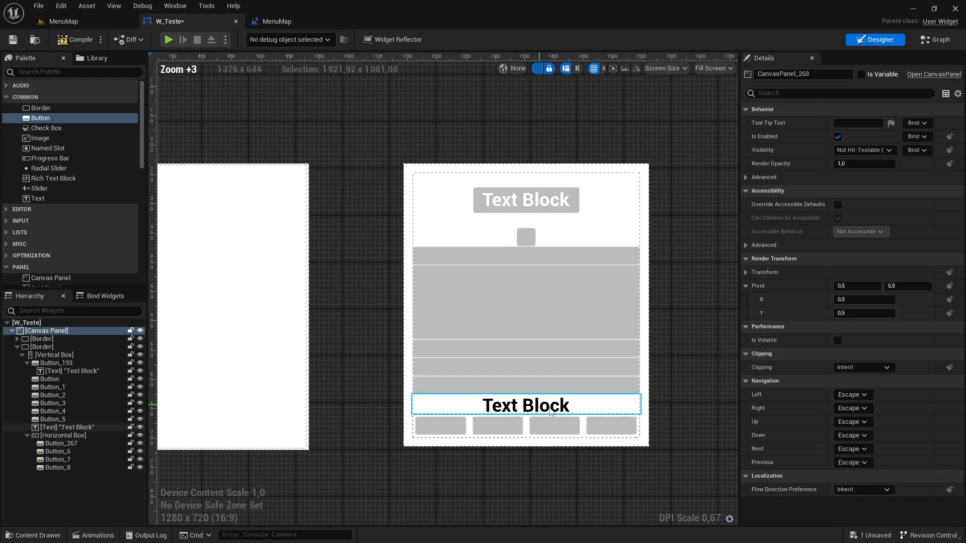
{"action": "scroll", "coordinate": [352, 429], "scroll_direction": "up", "scroll_amount": 3}
{"action": "left_click", "coordinate": [359, 319]}
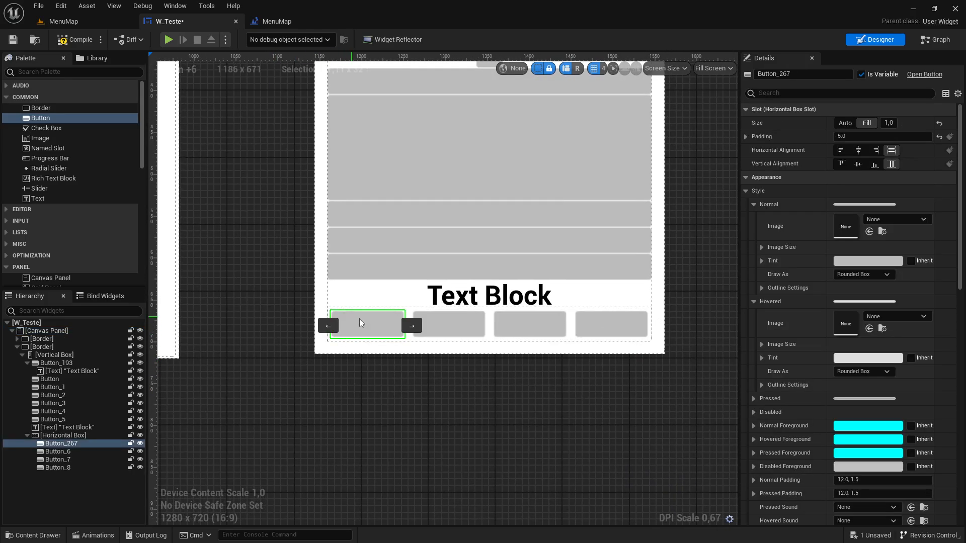
{"action": "left_click", "coordinate": [410, 326]}
{"action": "scroll", "coordinate": [387, 316], "scroll_direction": "up", "scroll_amount": 3}
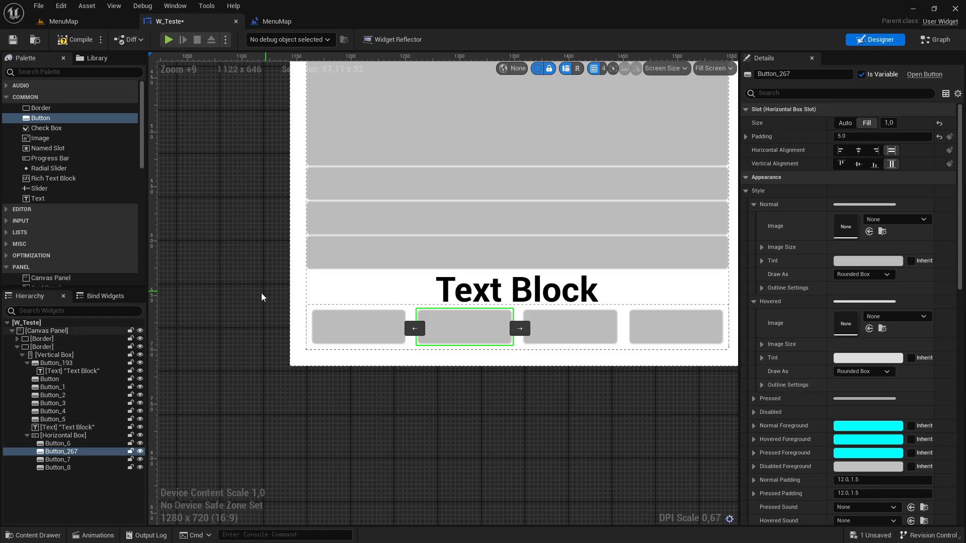
{"action": "scroll", "coordinate": [259, 307], "scroll_direction": "down", "scroll_amount": 5}
{"action": "right_click_drag", "start_coordinate": [259, 307], "coordinate": [260, 396]}
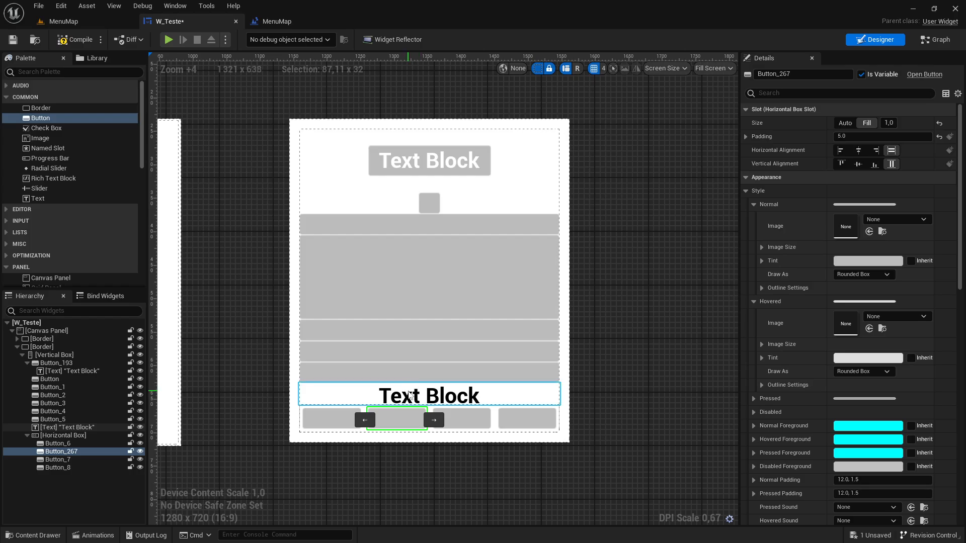
Try placing the black text inside the large Button_2, and move it to the end of the Vertical Box, below the Horizontal Box
{"action": "left_click", "coordinate": [411, 396]}
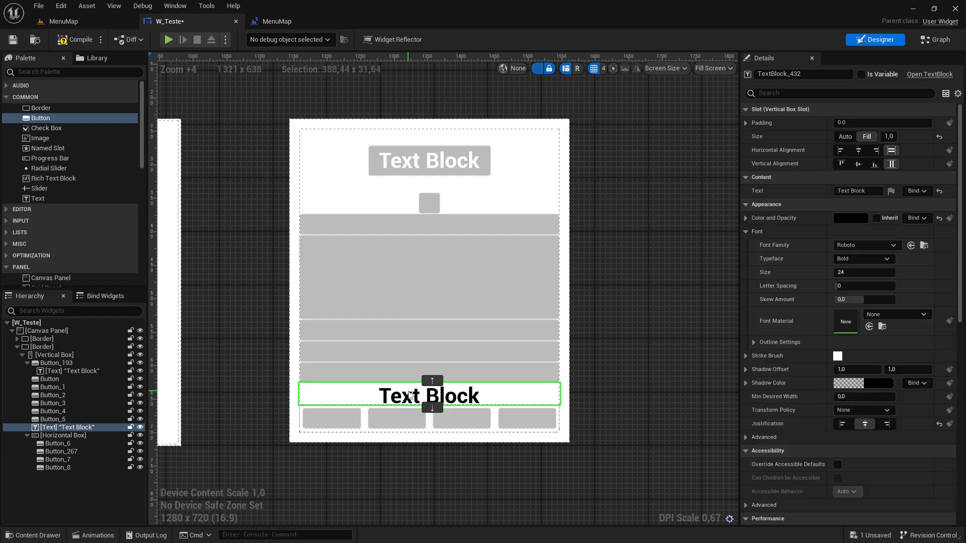
{"action": "left_click_drag", "start_coordinate": [411, 396], "coordinate": [411, 329]}
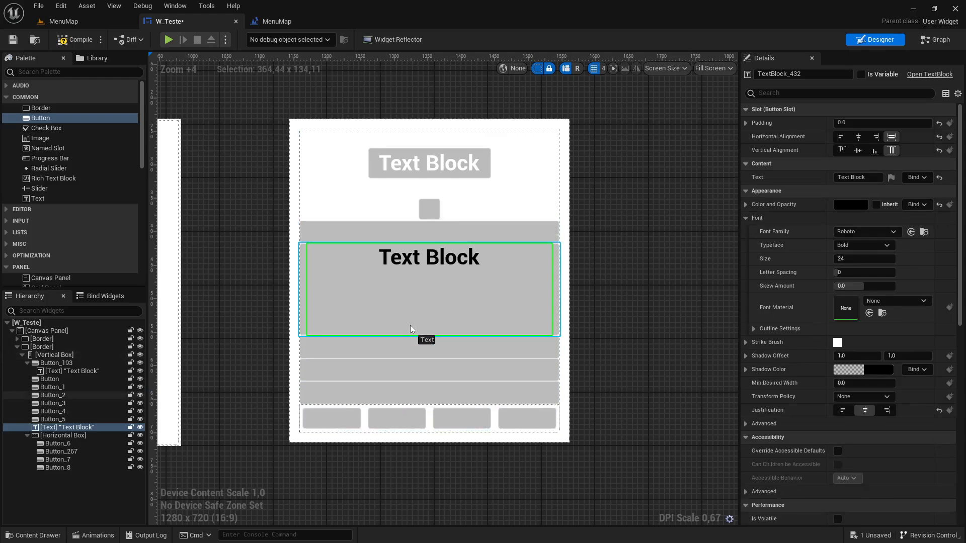
{"action": "left_click_drag", "start_coordinate": [411, 260], "coordinate": [418, 191]}
{"action": "left_click_drag", "start_coordinate": [416, 224], "coordinate": [430, 257]}
{"action": "left_click_drag", "start_coordinate": [52, 407], "coordinate": [20, 358]}
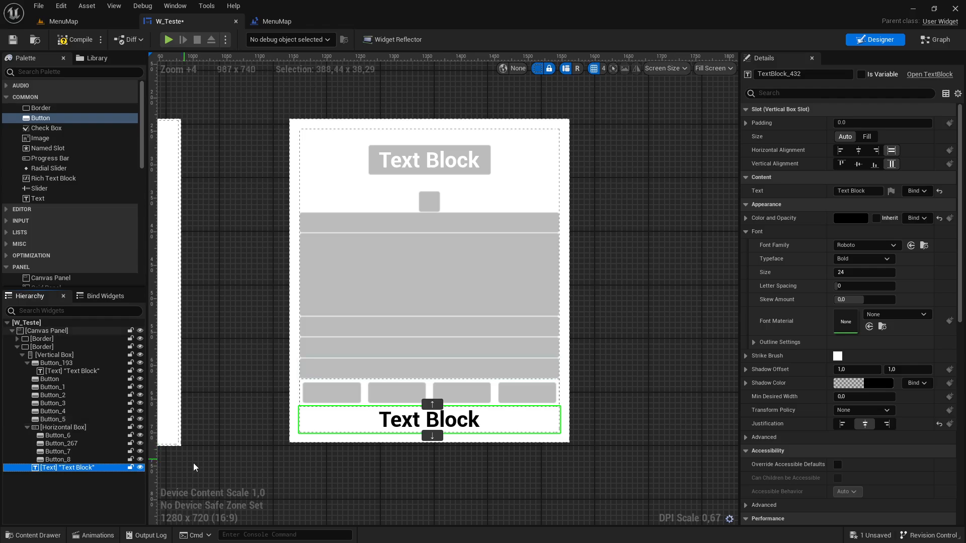
Move the black text up one slot at a time to the top of the Vertical Box, above Button_193
{"action": "left_click", "coordinate": [432, 405]}
{"action": "left_click", "coordinate": [429, 376]}
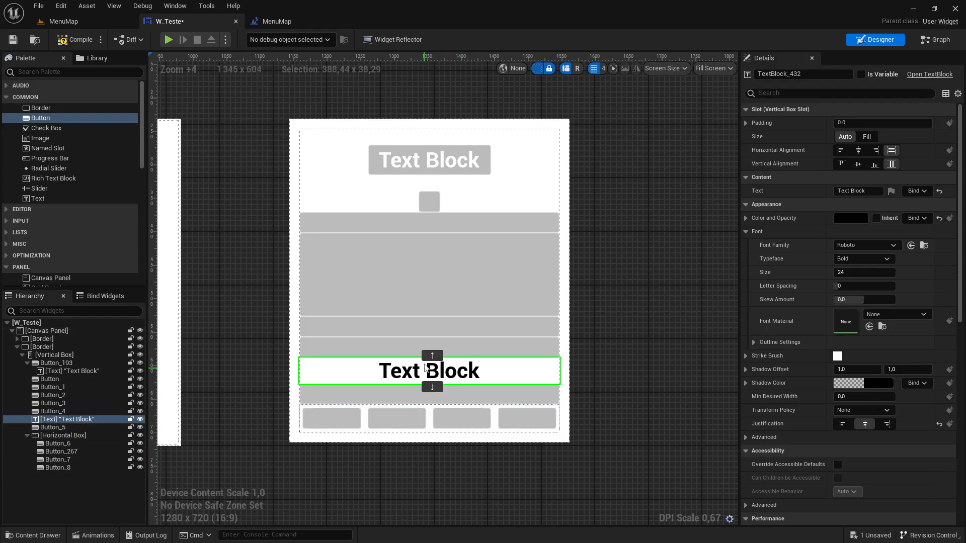
{"action": "left_click", "coordinate": [431, 356]}
{"action": "left_click", "coordinate": [432, 335]}
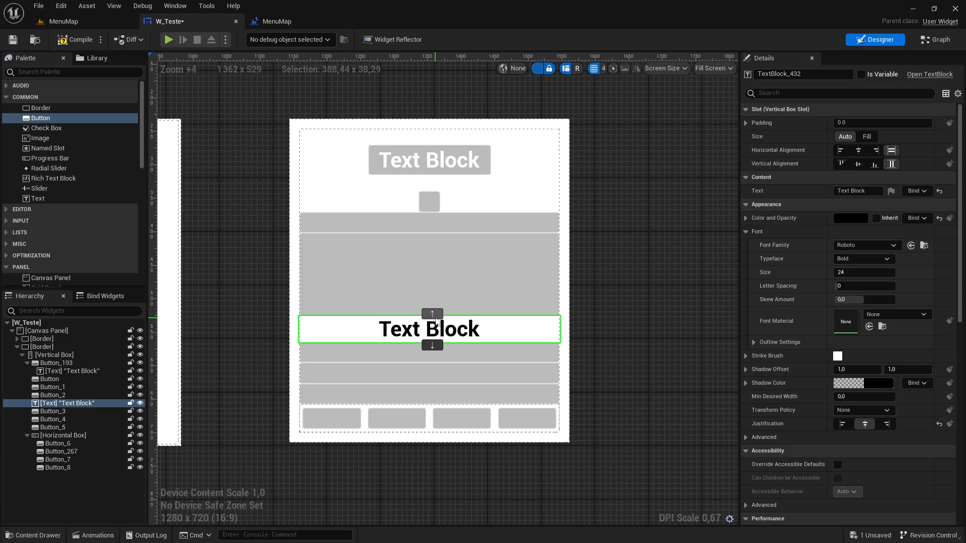
{"action": "left_click", "coordinate": [433, 315]}
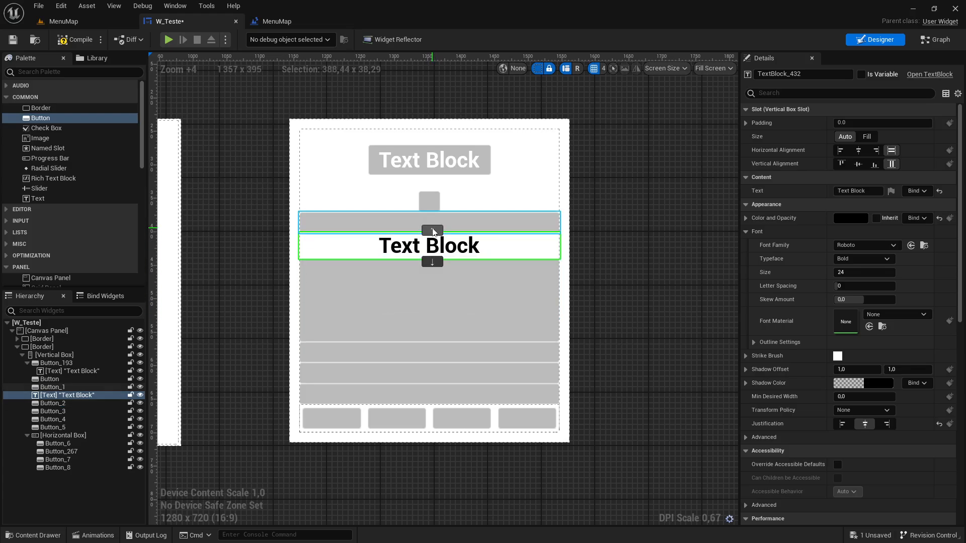
{"action": "left_click", "coordinate": [431, 229]}
{"action": "left_click", "coordinate": [431, 210]}
{"action": "left_click", "coordinate": [432, 188]}
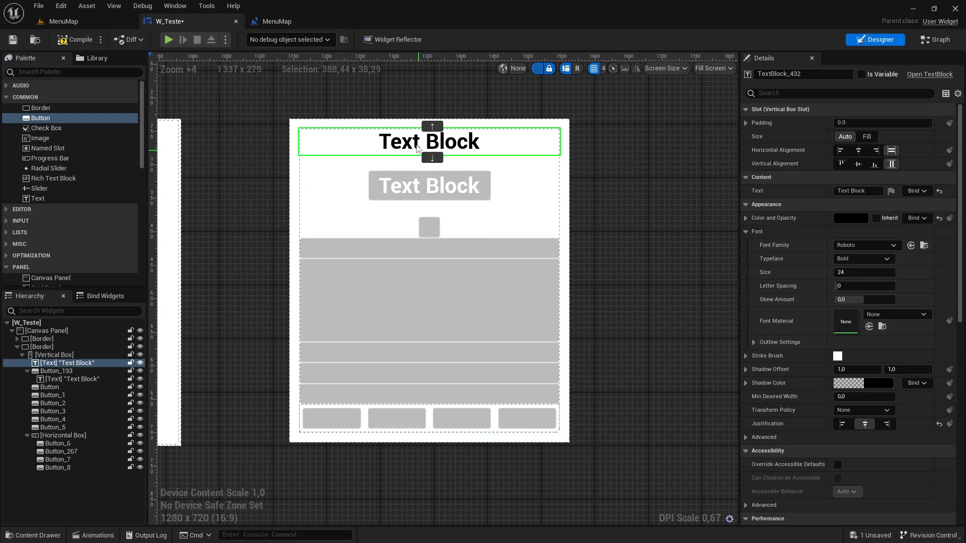
Move Button_193 with its text down the Vertical Box, one slot at a time, until it sits just above the Horizontal Box
{"action": "left_click", "coordinate": [372, 185]}
{"action": "left_click", "coordinate": [433, 207]}
{"action": "left_click", "coordinate": [431, 225]}
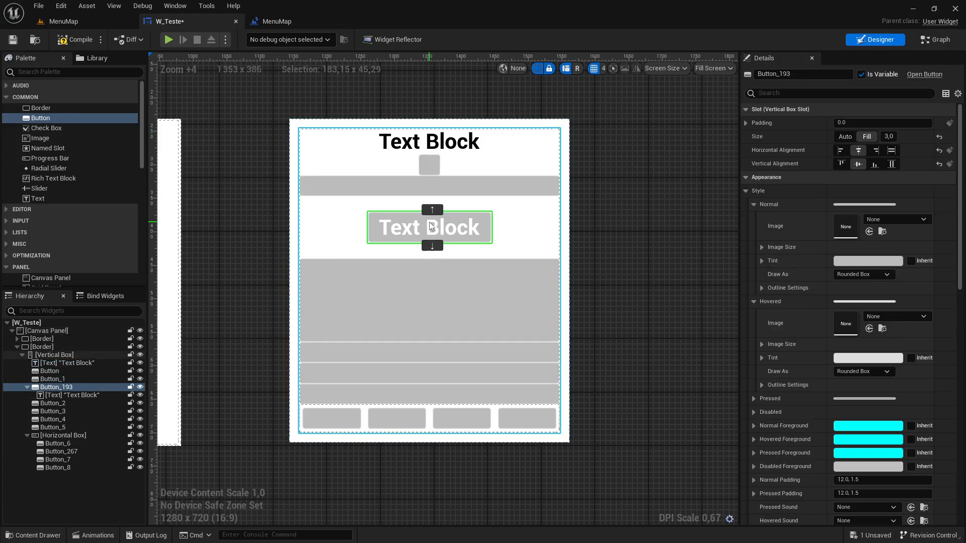
{"action": "left_click", "coordinate": [432, 244]}
{"action": "left_click", "coordinate": [433, 330]}
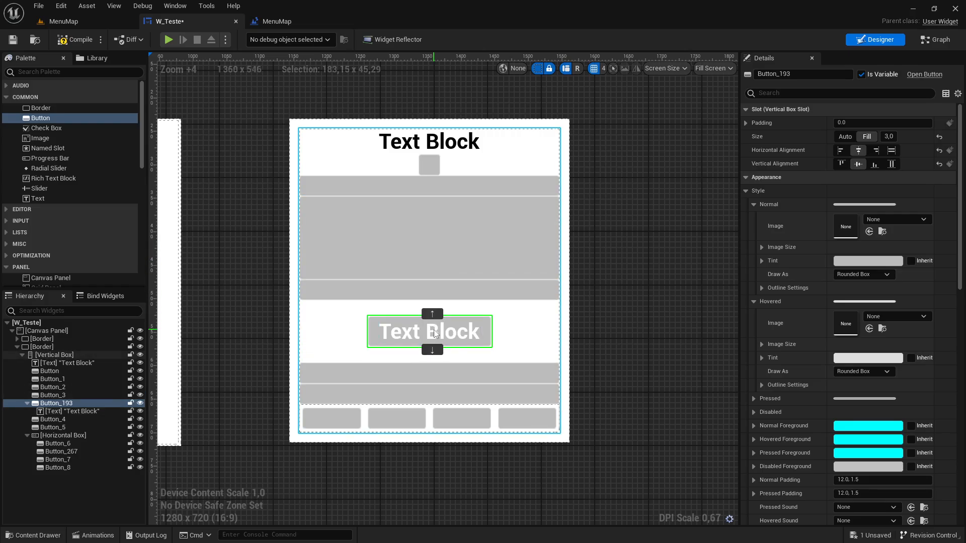
{"action": "left_click", "coordinate": [433, 351]}
{"action": "left_click", "coordinate": [431, 371]}
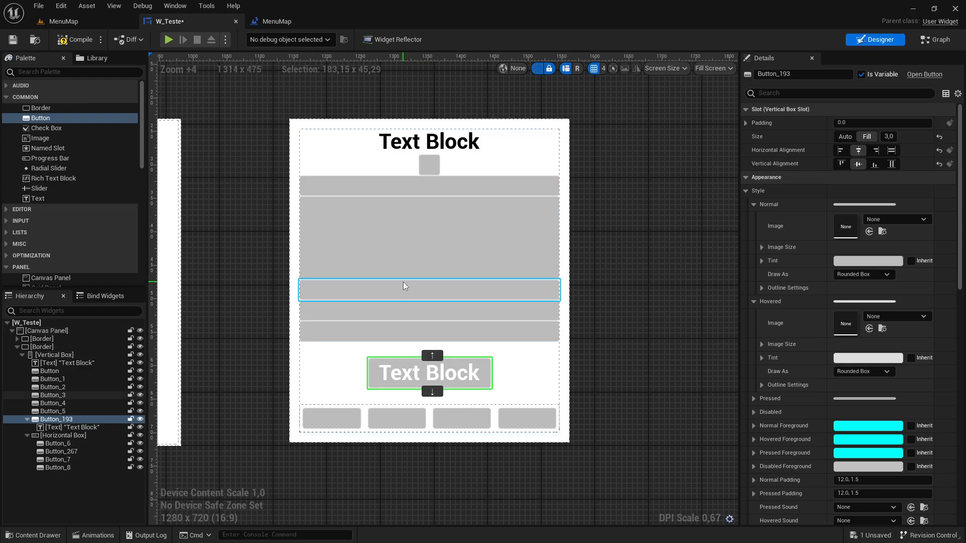
Move the first button of the Horizontal Box, Button_6, two positions to the right
{"action": "left_click", "coordinate": [334, 426]}
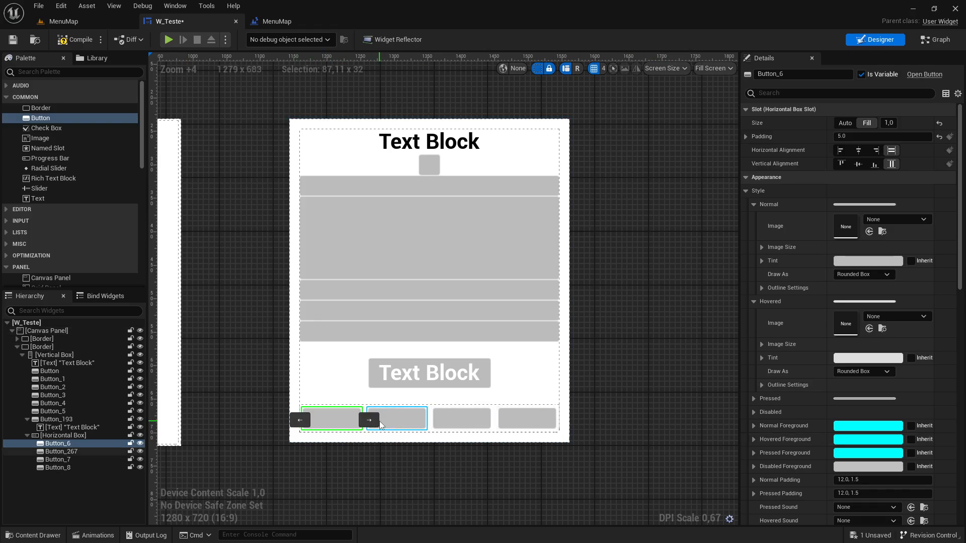
{"action": "left_click", "coordinate": [369, 420]}
{"action": "left_click", "coordinate": [434, 420]}
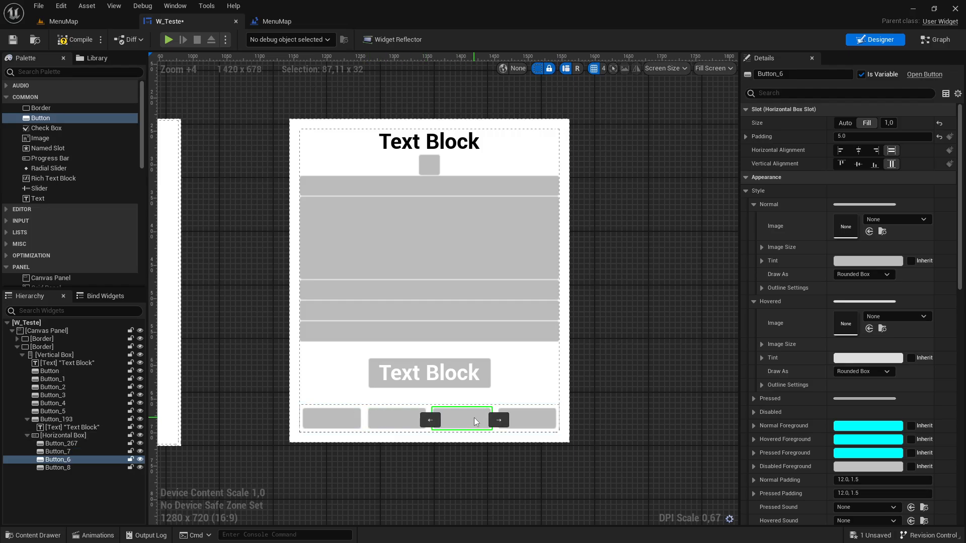
Place a new Text widget inside Button_6, the third button of the Horizontal Box, and select that button
{"action": "left_click_drag", "start_coordinate": [38, 198], "coordinate": [56, 460]}
{"action": "left_click", "coordinate": [447, 454]}
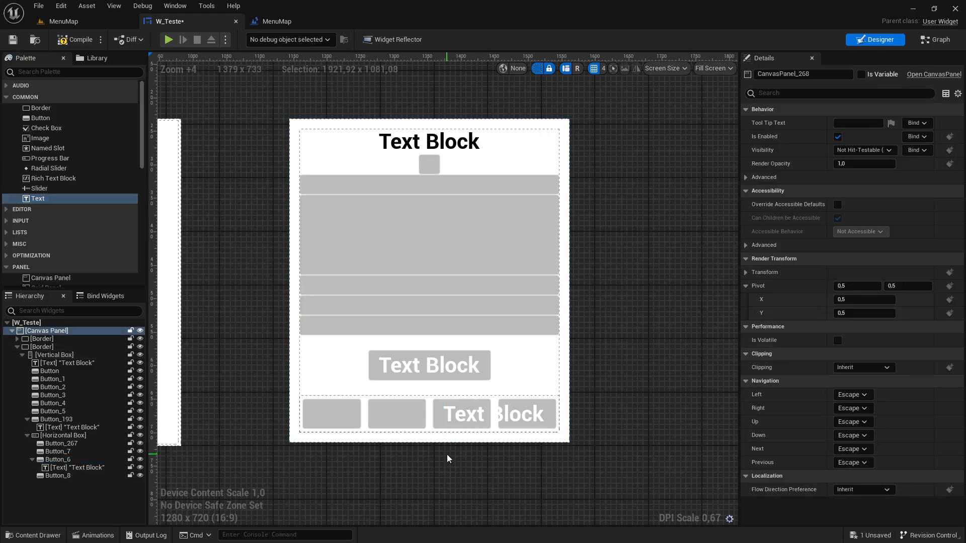
{"action": "left_click", "coordinate": [442, 418]}
{"action": "left_click", "coordinate": [436, 417]}
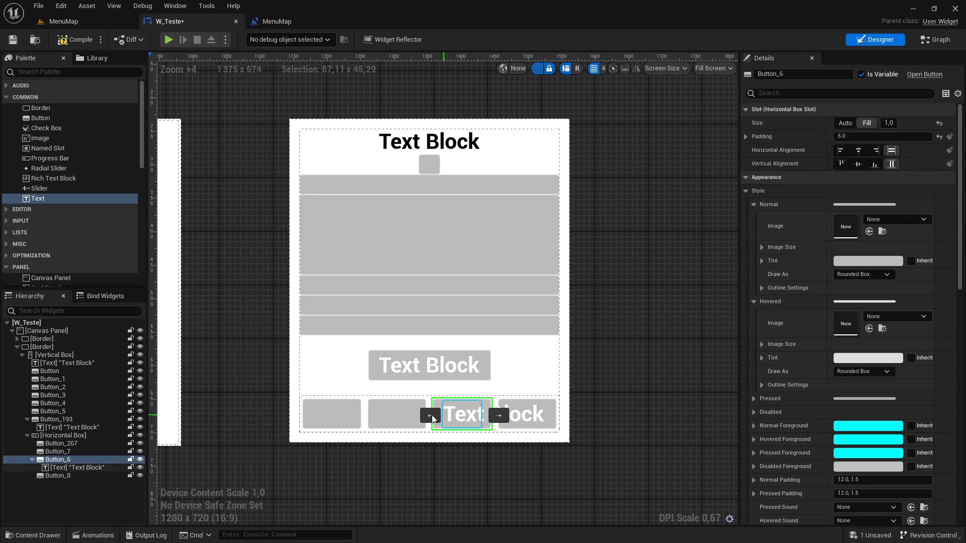
Center the justification of the text inside Button_6 and set its font size to 10, after trying size 15
{"action": "left_click", "coordinate": [75, 467]}
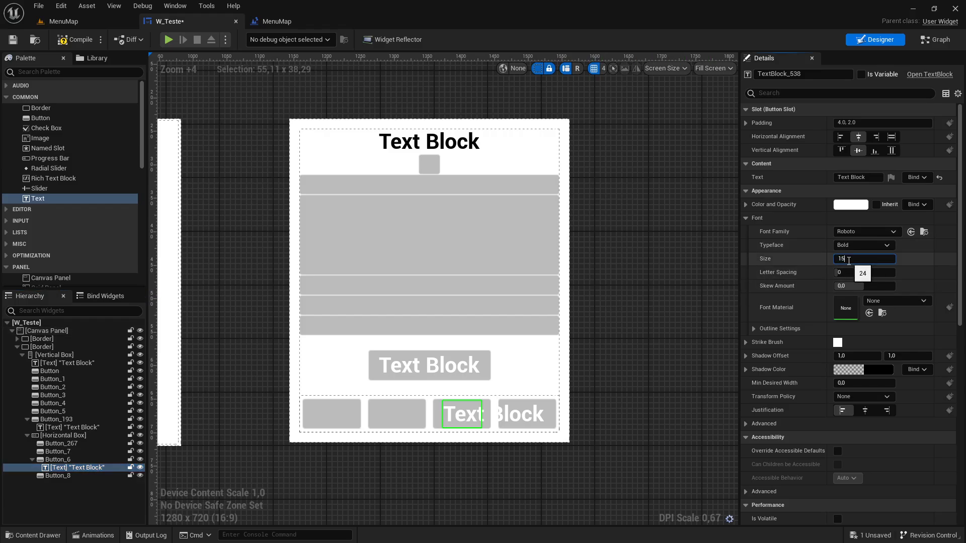
{"action": "left_click", "coordinate": [848, 261]}
{"action": "type", "text": "15"}
{"action": "key", "text": "Return"}
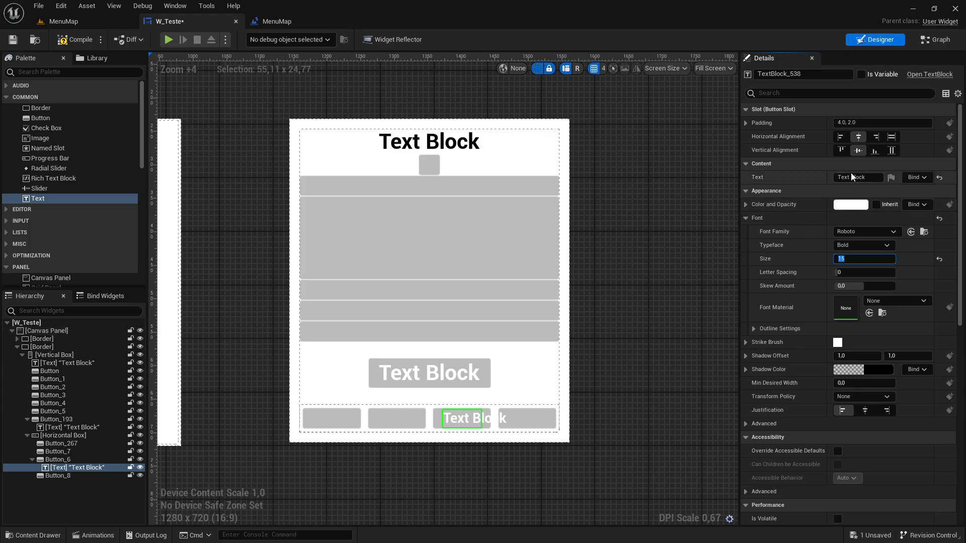
{"action": "left_click", "coordinate": [864, 410]}
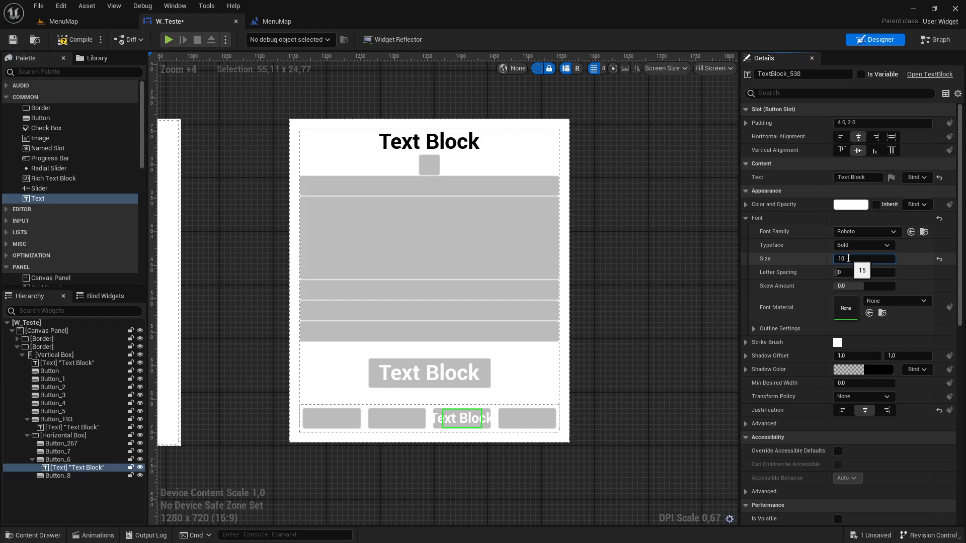
{"action": "key", "text": "Return"}
{"action": "left_click", "coordinate": [695, 363]}
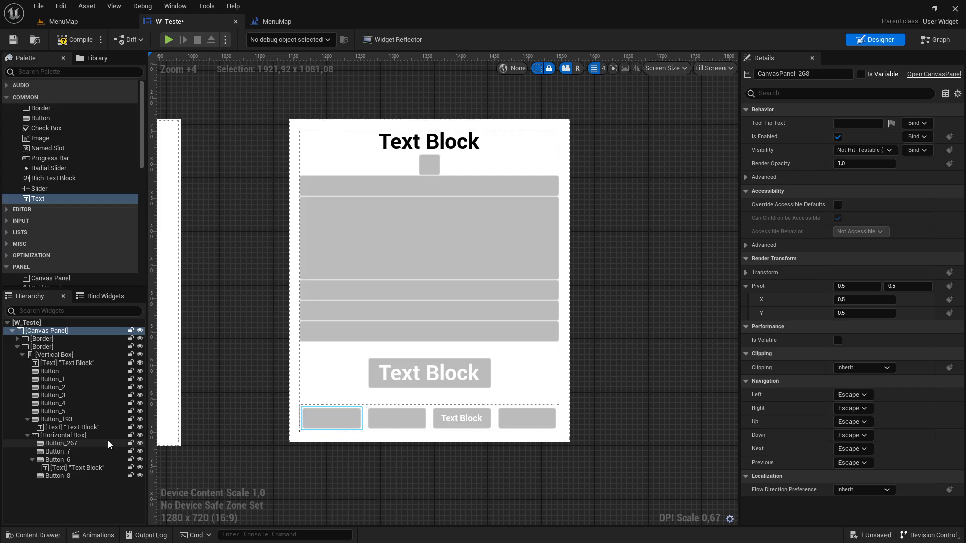
Move Button_6 to the first position of the Horizontal Box, return it to third position, and deselect it
{"action": "left_click", "coordinate": [437, 425]}
{"action": "left_click", "coordinate": [430, 421]}
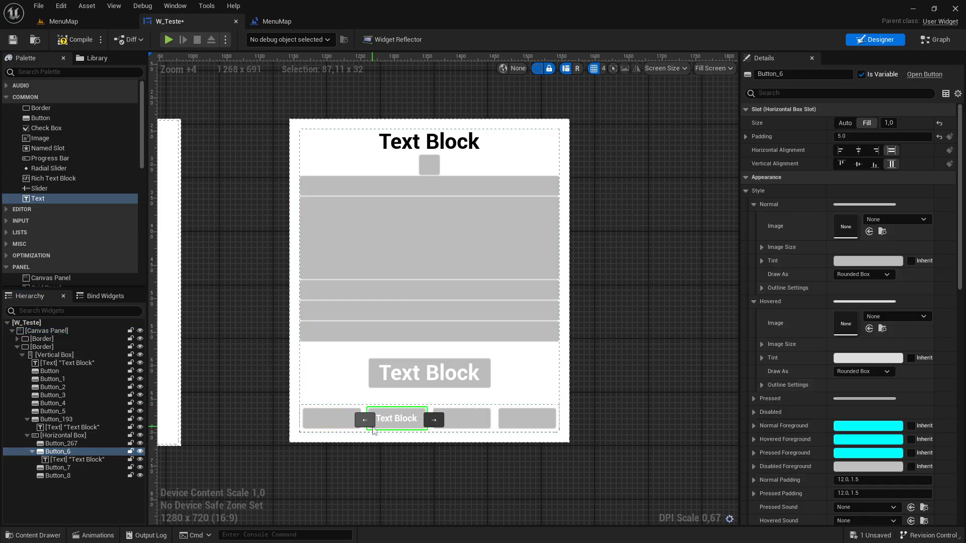
{"action": "left_click", "coordinate": [359, 423]}
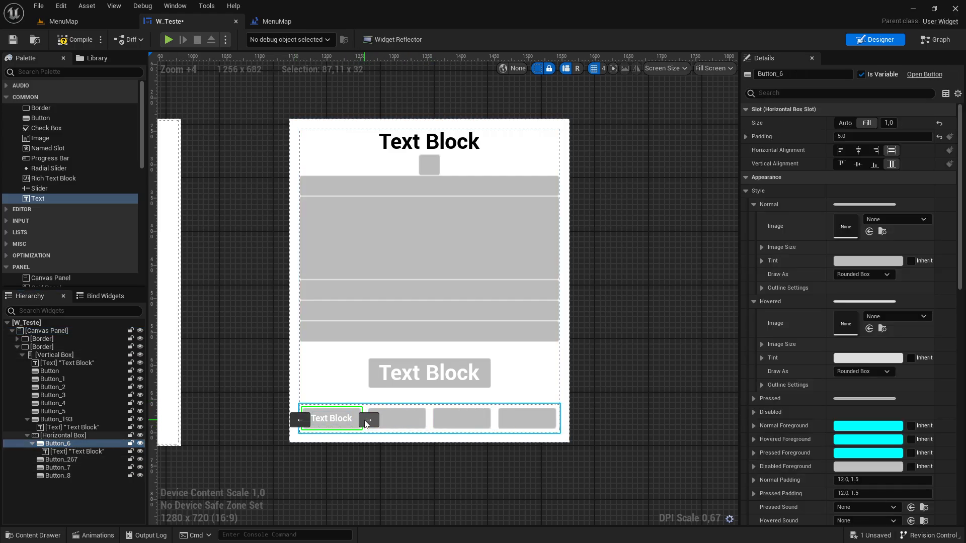
{"action": "left_click", "coordinate": [369, 420]}
{"action": "left_click", "coordinate": [433, 419]}
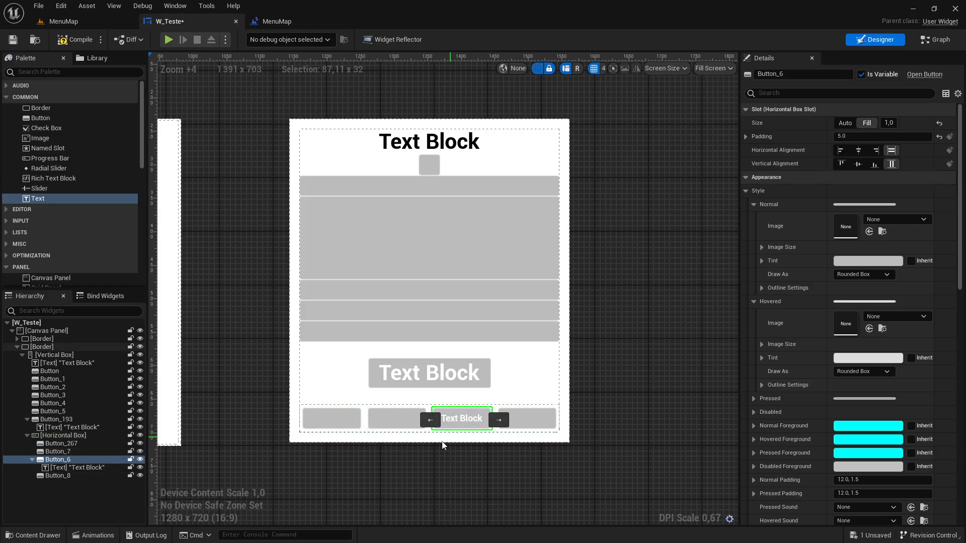
{"action": "left_click", "coordinate": [414, 487]}
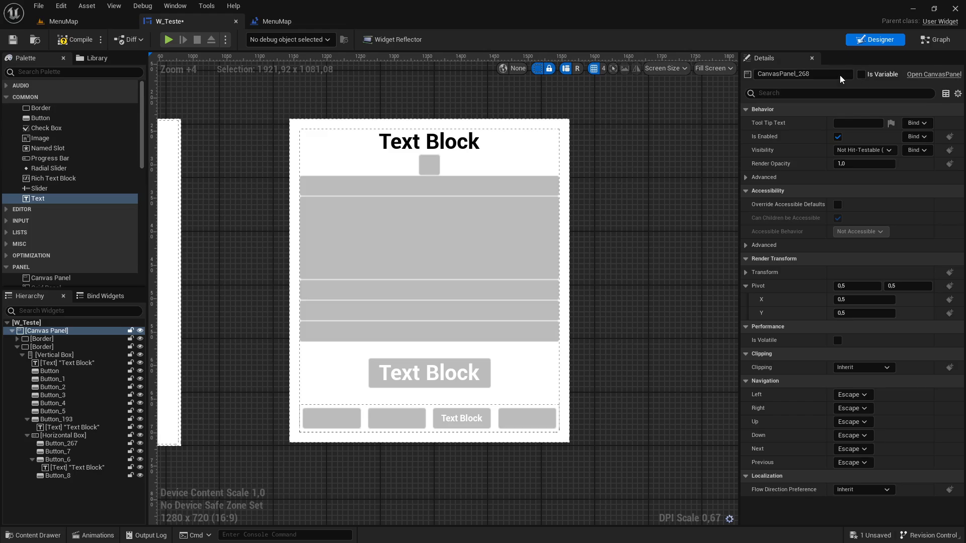
Delete the large empty Border together with the Horizontal Box it contains, and compile the widget
{"action": "left_click", "coordinate": [13, 355]}
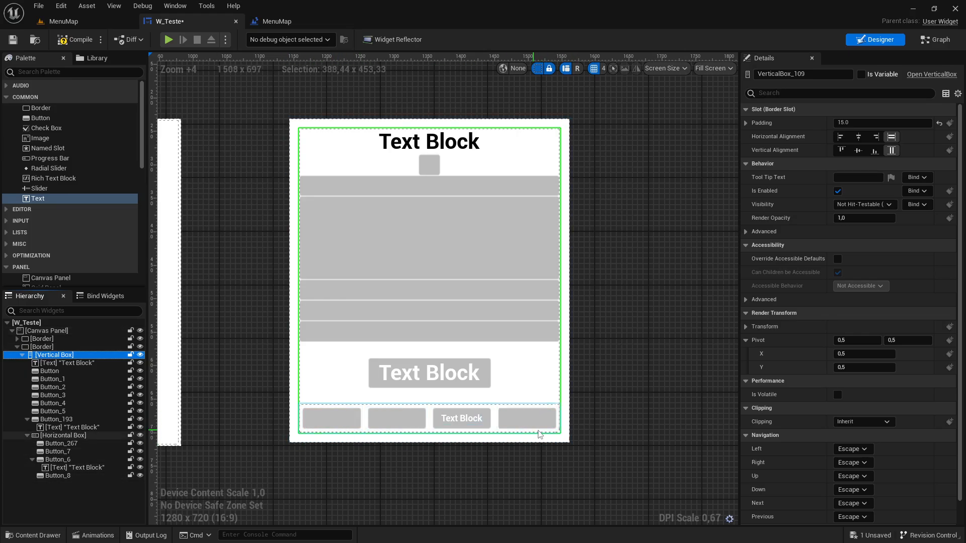
{"action": "scroll", "coordinate": [241, 319], "scroll_direction": "down", "scroll_amount": 5}
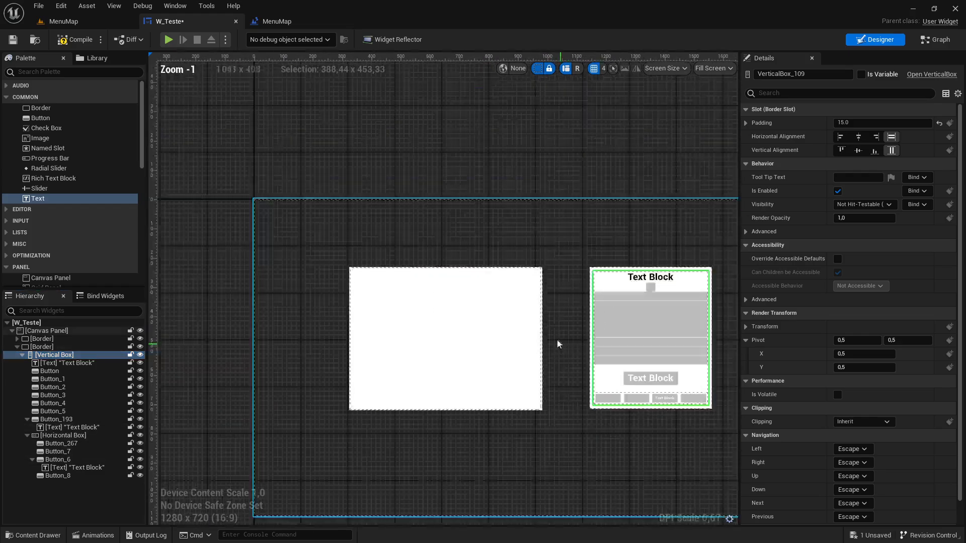
{"action": "left_click", "coordinate": [354, 258]}
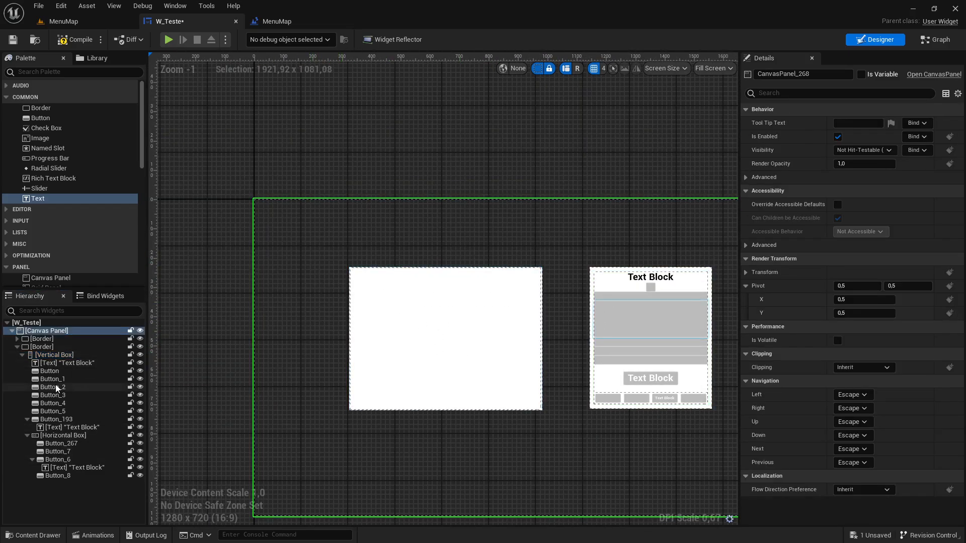
{"action": "left_click", "coordinate": [30, 338]}
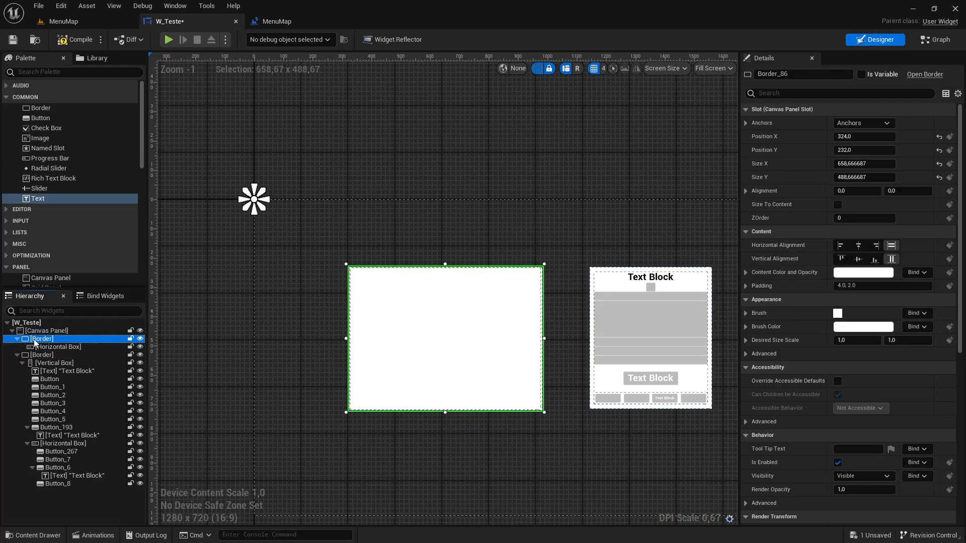
{"action": "key", "text": "Delete"}
{"action": "right_click_drag", "start_coordinate": [538, 284], "coordinate": [378, 285]}
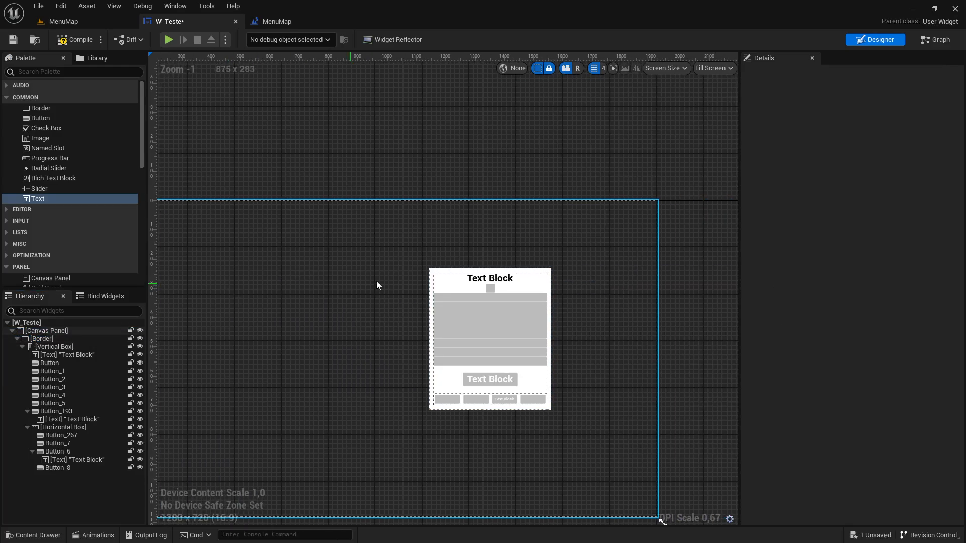
{"action": "left_click", "coordinate": [76, 45]}
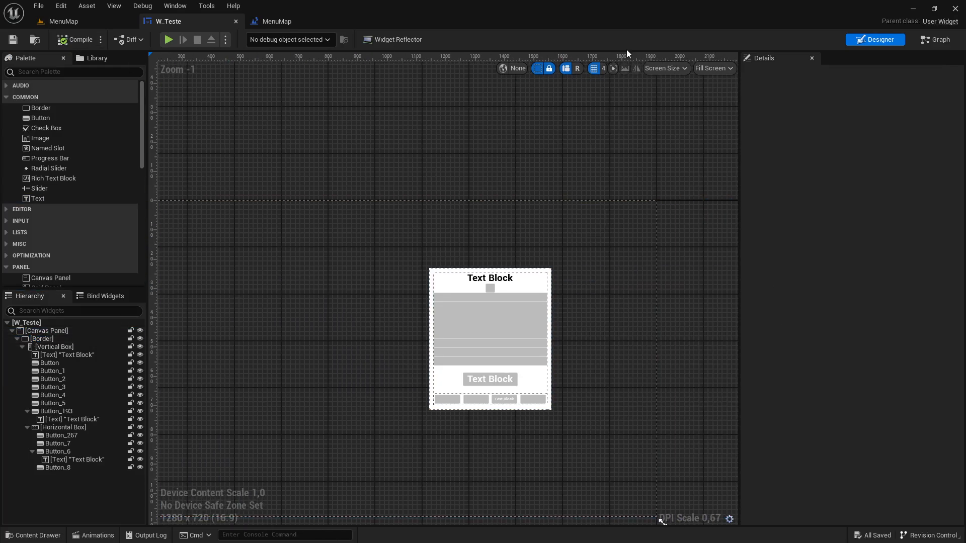
Rename the Vertical Box to Menu, enable it as a variable, and compile the widget
{"action": "left_click", "coordinate": [924, 39]}
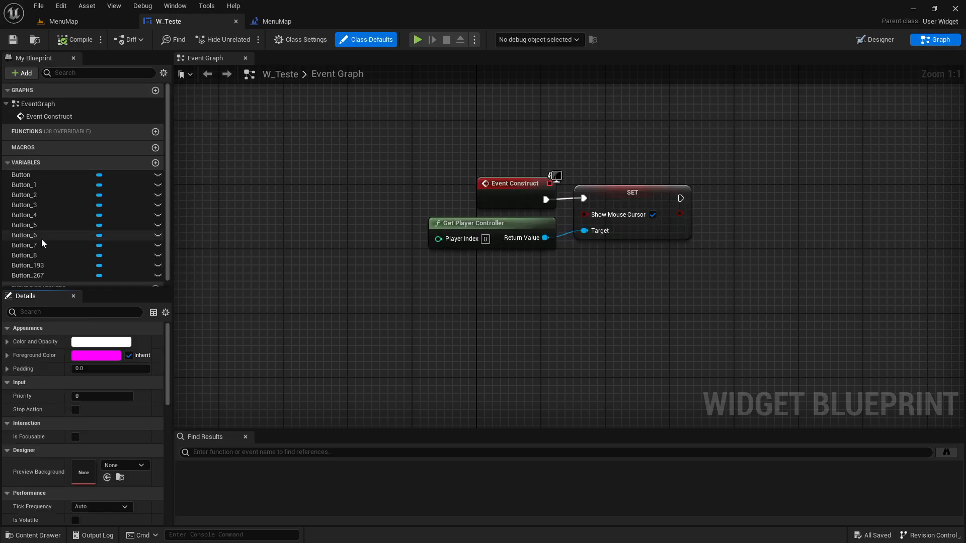
{"action": "left_click", "coordinate": [853, 39]}
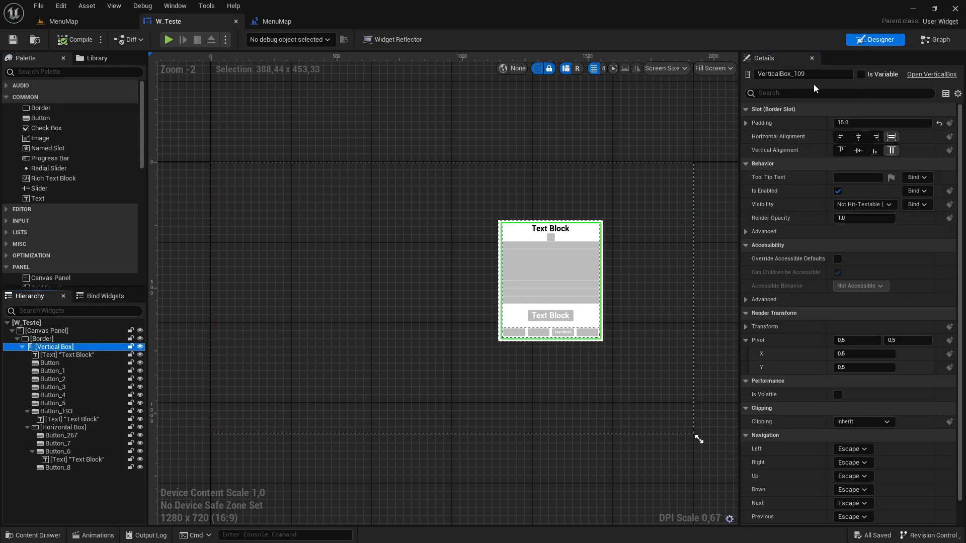
{"action": "left_click_drag", "start_coordinate": [816, 75], "coordinate": [611, 80]}
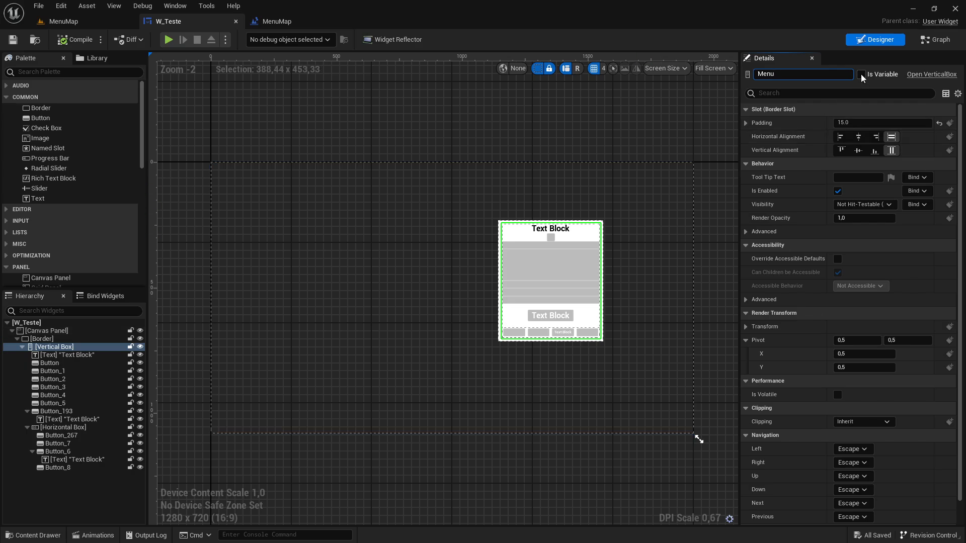
{"action": "key", "text": "Return"}
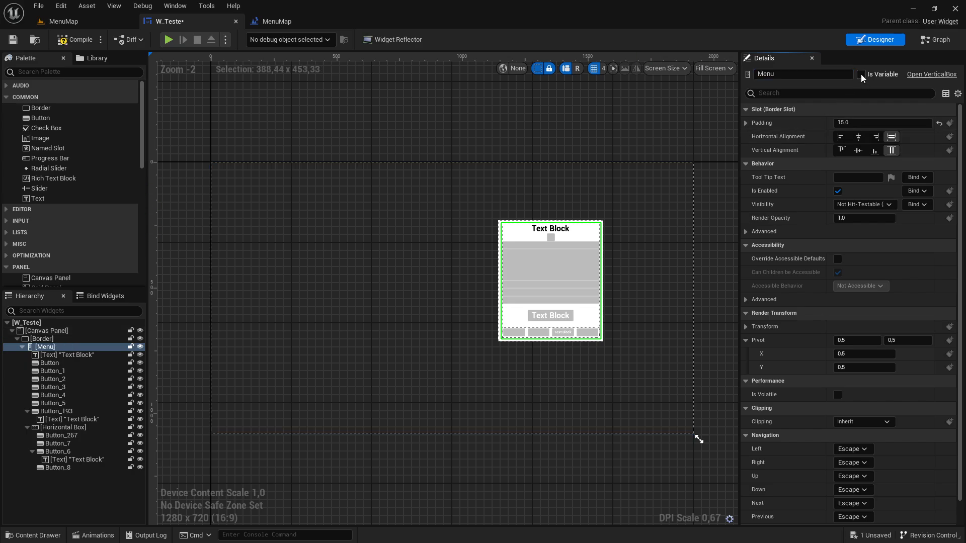
{"action": "left_click", "coordinate": [71, 40]}
Add a Get Menu node to the Event Graph, below the Get Player Controller node
{"action": "left_click", "coordinate": [920, 42]}
{"action": "scroll", "coordinate": [67, 240], "scroll_direction": "down", "scroll_amount": 1}
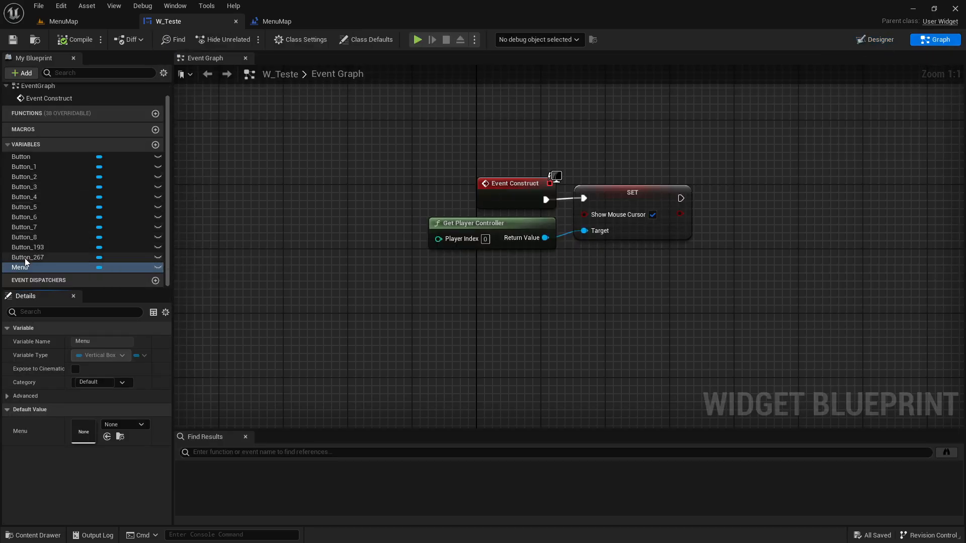
{"action": "left_click_drag", "start_coordinate": [27, 266], "coordinate": [451, 313]}
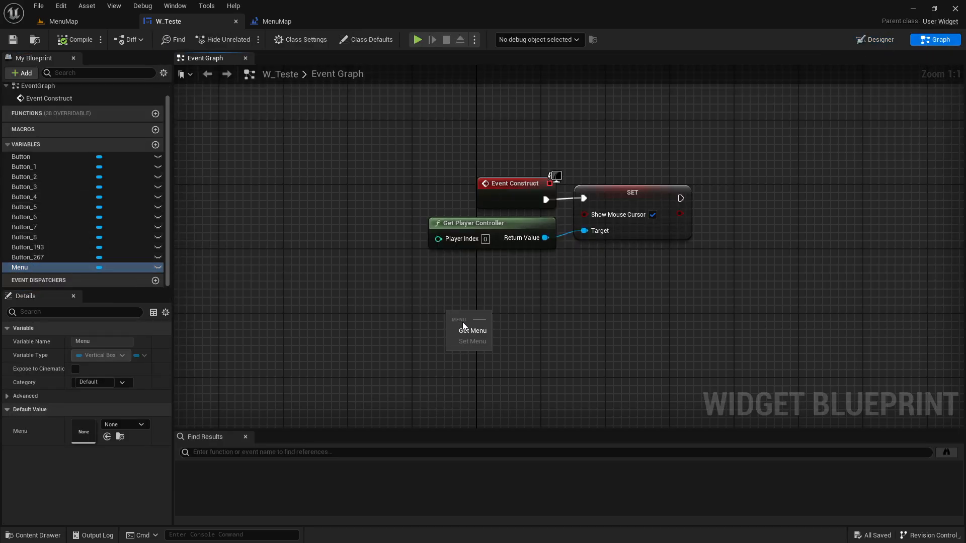
{"action": "left_click", "coordinate": [472, 330]}
Review the Menu box's settings in the designer, and move the Menu node further down in the Event Graph
{"action": "left_click", "coordinate": [855, 41]}
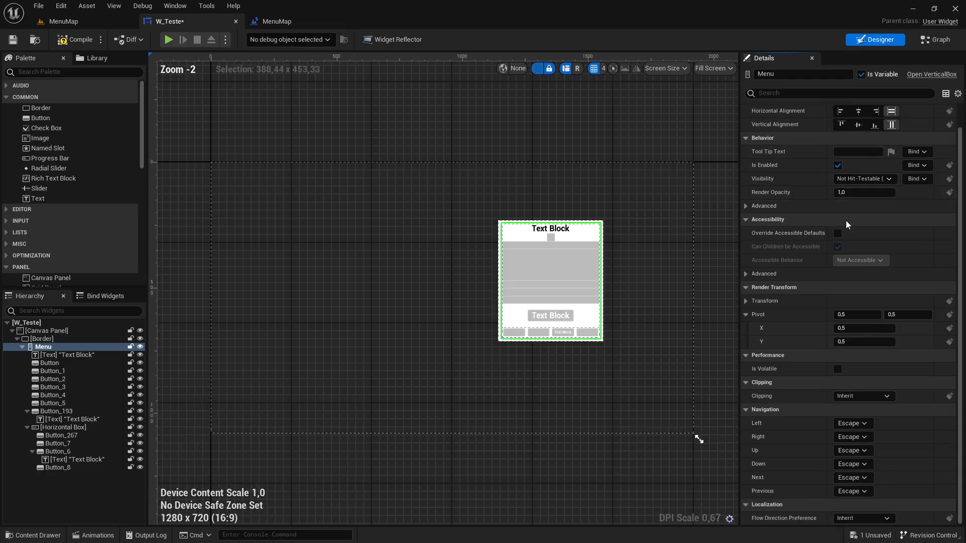
{"action": "left_click", "coordinate": [934, 40]}
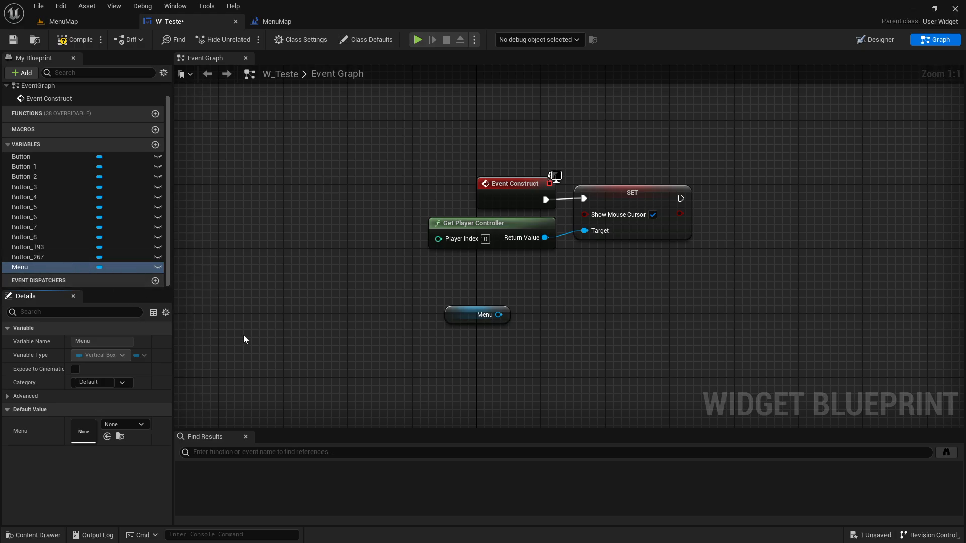
{"action": "left_click_drag", "start_coordinate": [414, 307], "coordinate": [574, 358]}
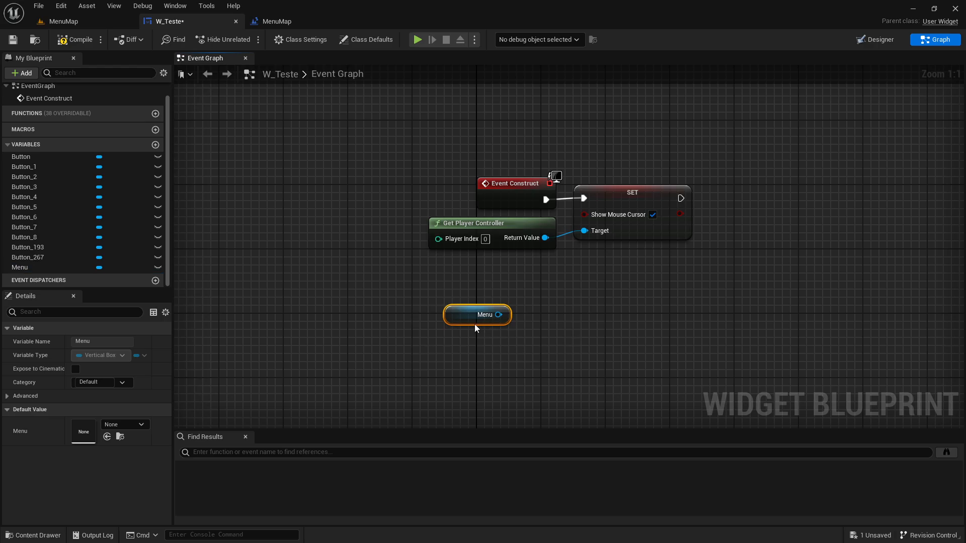
{"action": "left_click_drag", "start_coordinate": [475, 324], "coordinate": [477, 409]}
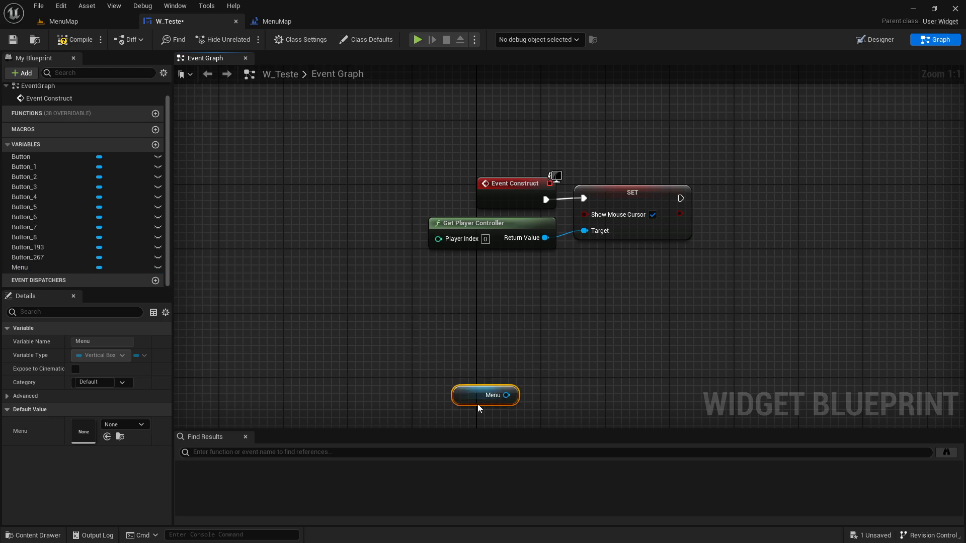
{"action": "left_click", "coordinate": [875, 39]}
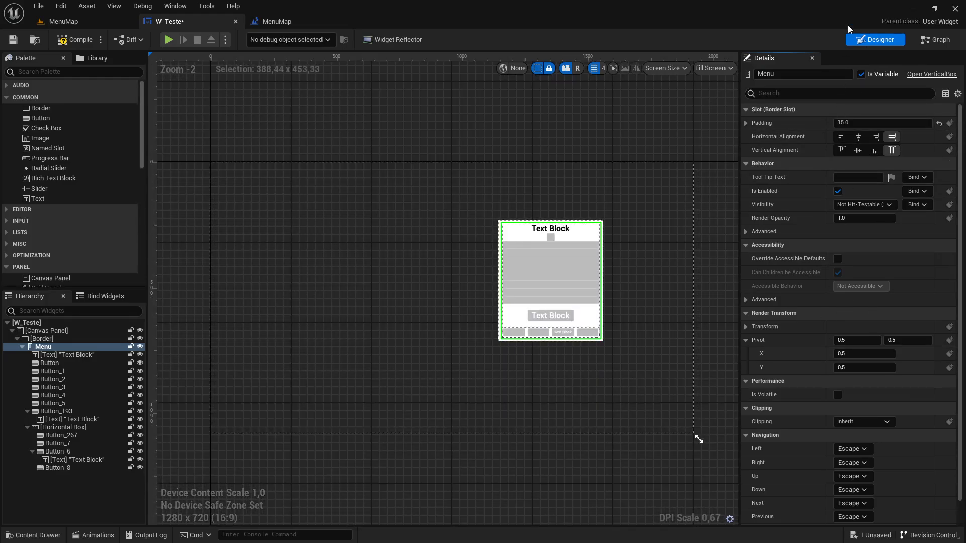
{"action": "left_click", "coordinate": [935, 40]}
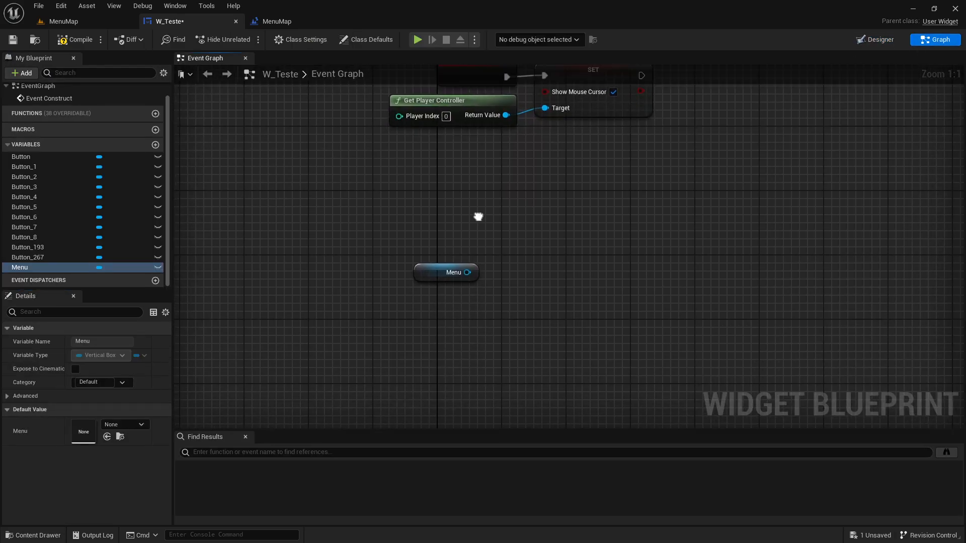
Move the Menu node to just below the Set Show Mouse Cursor node, and play the project to preview the current menu
{"action": "left_click", "coordinate": [465, 346]}
{"action": "left_click_drag", "start_coordinate": [443, 347], "coordinate": [603, 227]}
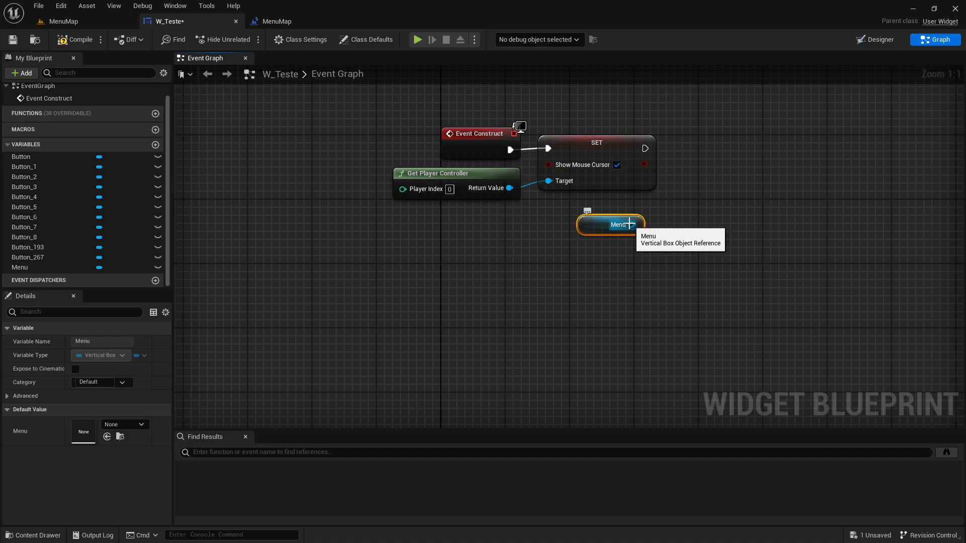
{"action": "left_click_drag", "start_coordinate": [631, 226], "coordinate": [696, 186]}
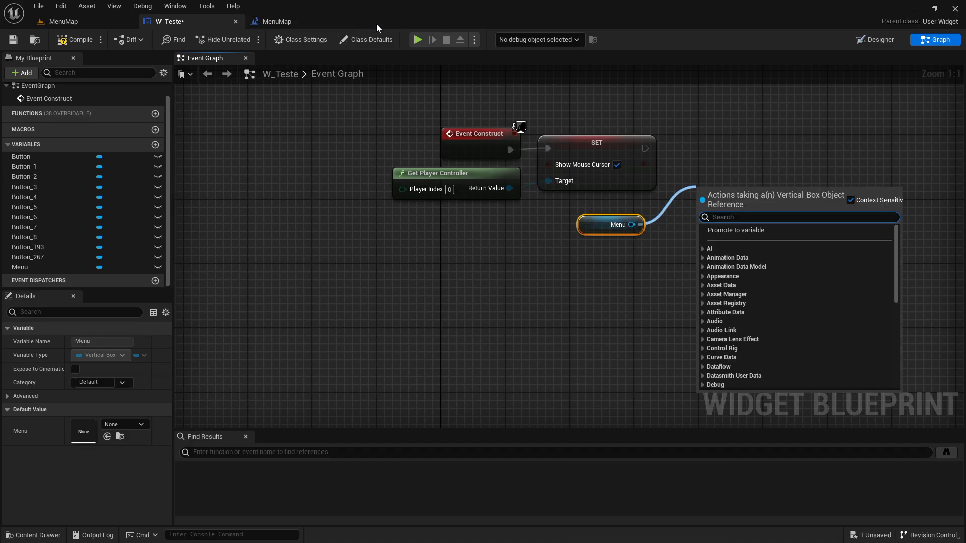
{"action": "left_click", "coordinate": [412, 39]}
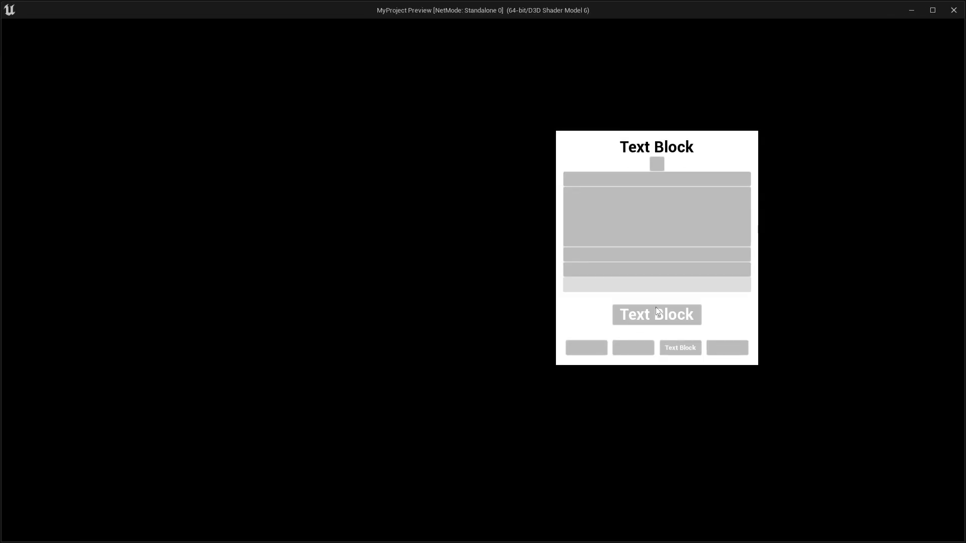
{"action": "key", "text": "Escape"}
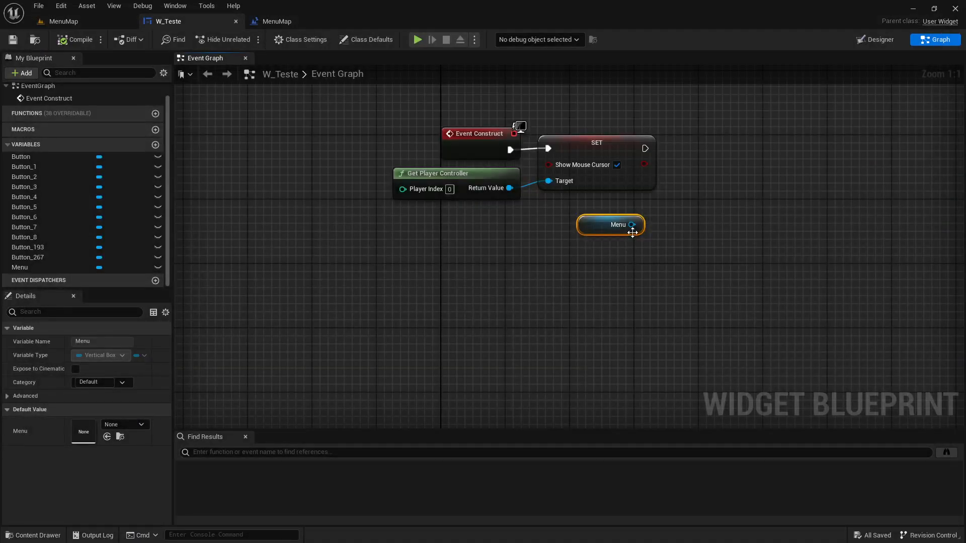
Add a Clear Children node targeting Menu, run it after the Set Show Mouse Cursor node, and tidy the node positions
{"action": "left_click_drag", "start_coordinate": [632, 226], "coordinate": [687, 200]}
{"action": "type", "text": "cle"}
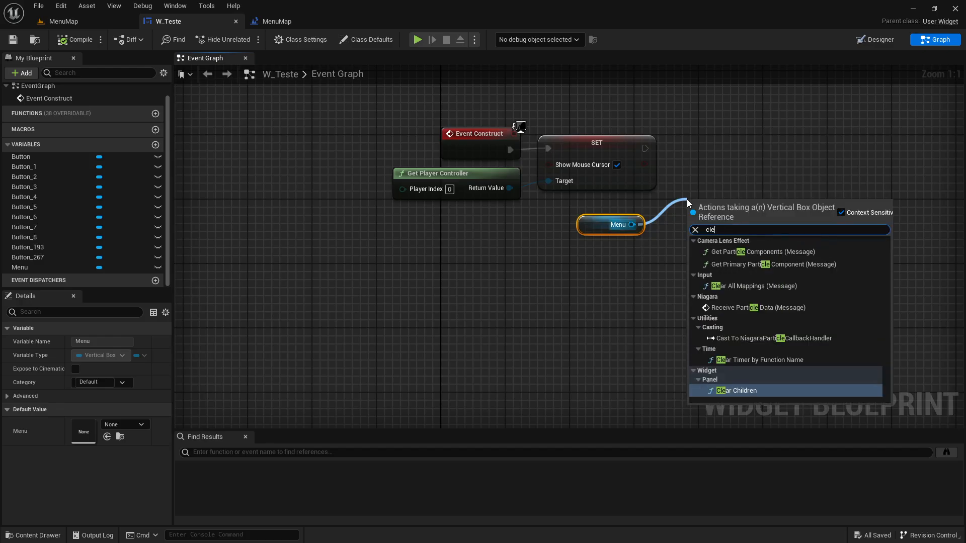
{"action": "type", "text": "ar"}
{"action": "key", "text": "Return"}
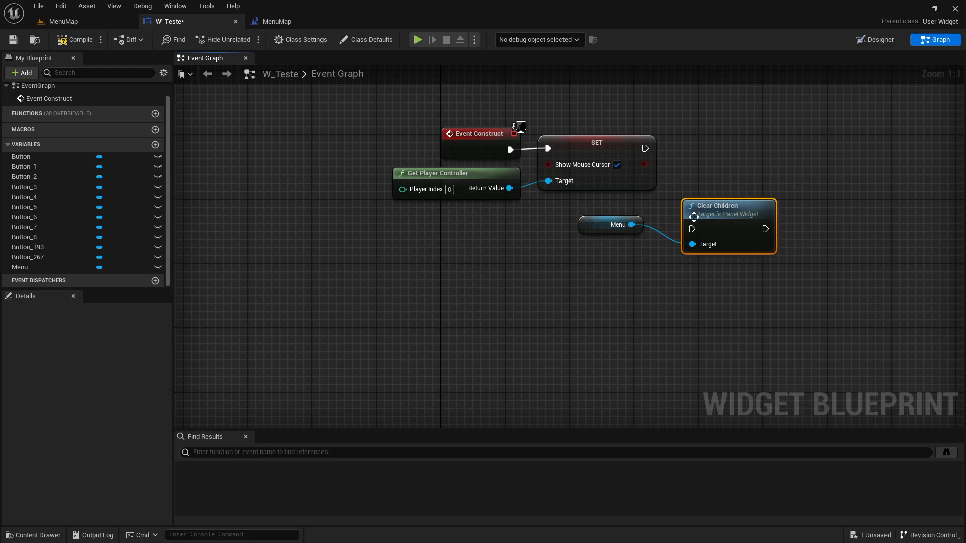
{"action": "left_click_drag", "start_coordinate": [645, 149], "coordinate": [734, 131]}
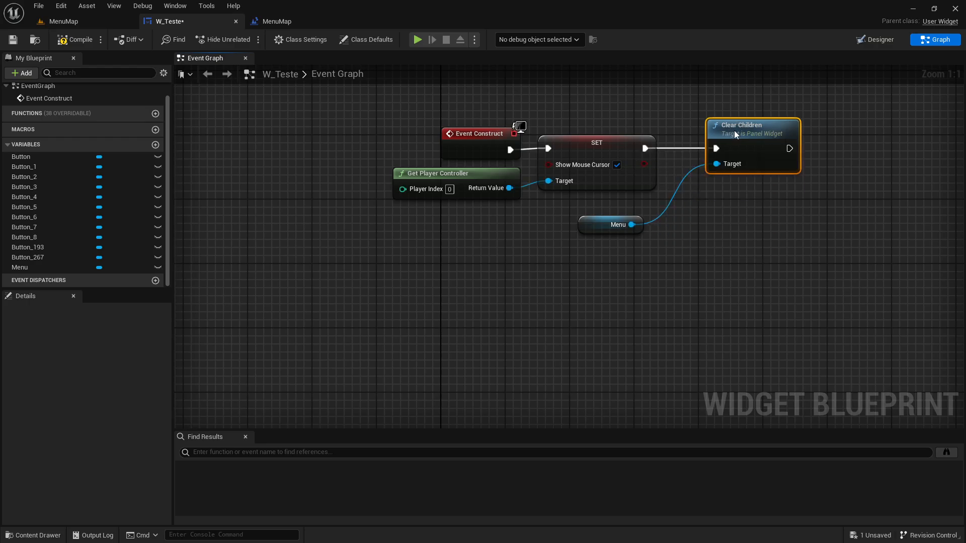
{"action": "left_click_drag", "start_coordinate": [603, 224], "coordinate": [620, 208]}
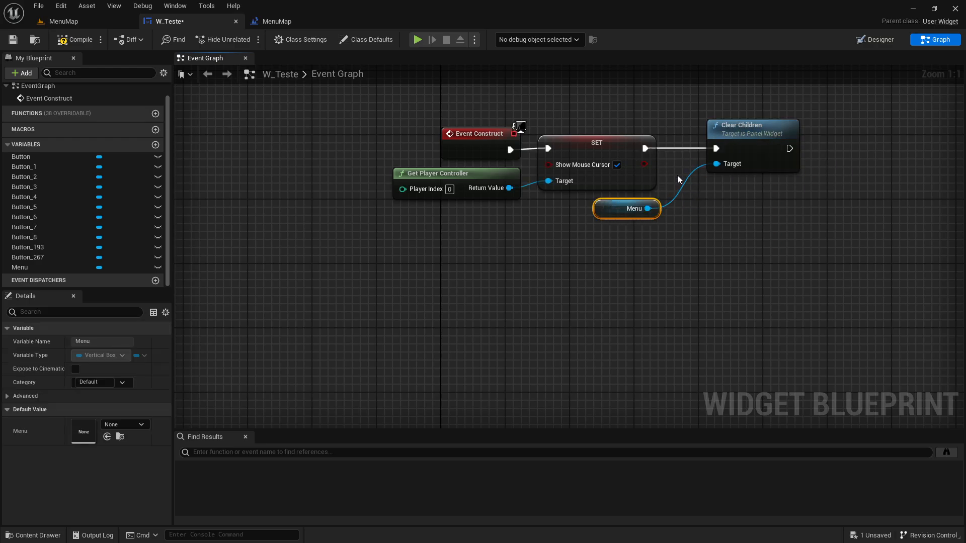
Play the project to check the effect of Clear Children on the menu, and bring up the project's content assets
{"action": "left_click", "coordinate": [417, 40]}
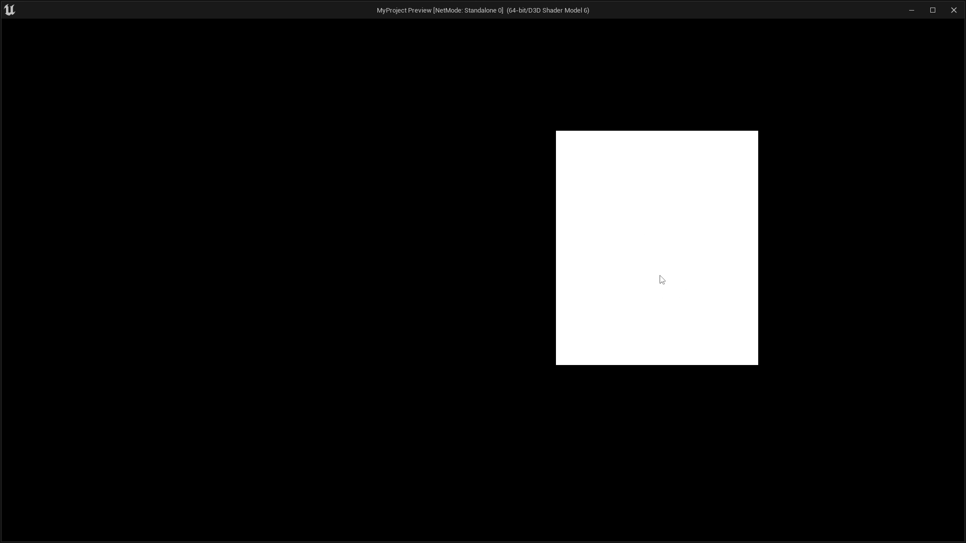
{"action": "key", "text": "Escape"}
{"action": "right_click_drag", "start_coordinate": [659, 280], "coordinate": [435, 310]}
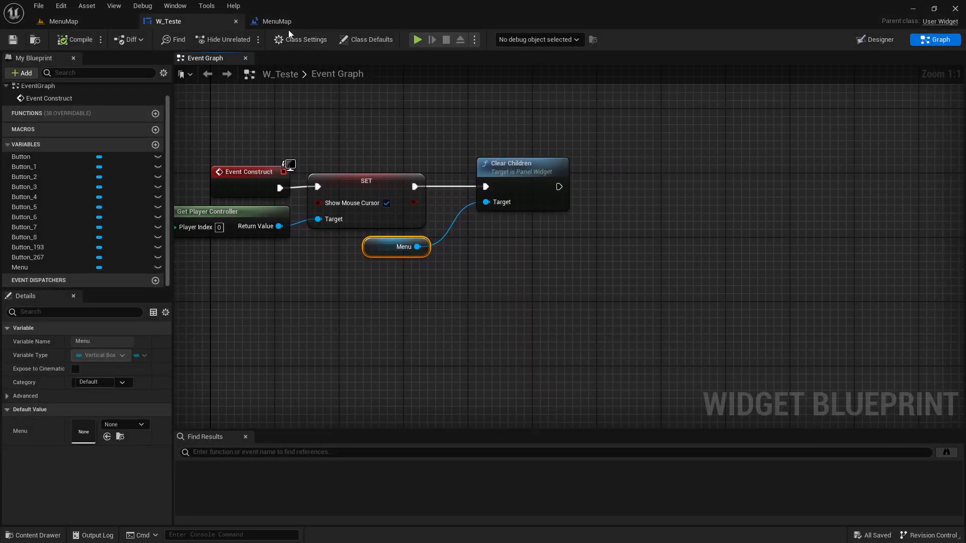
{"action": "left_click", "coordinate": [11, 537]}
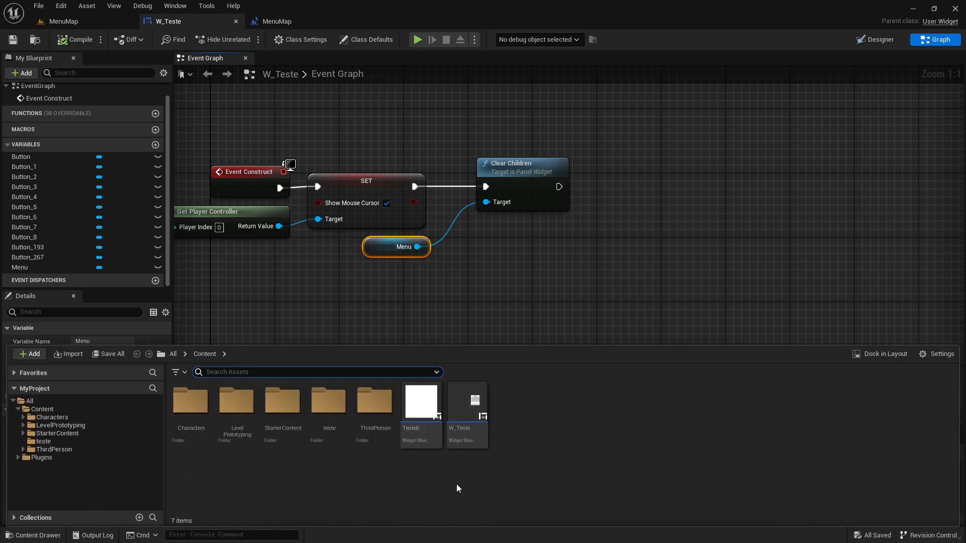
{"action": "right_click", "coordinate": [512, 432]}
{"action": "mouse_move", "coordinate": [565, 424]}
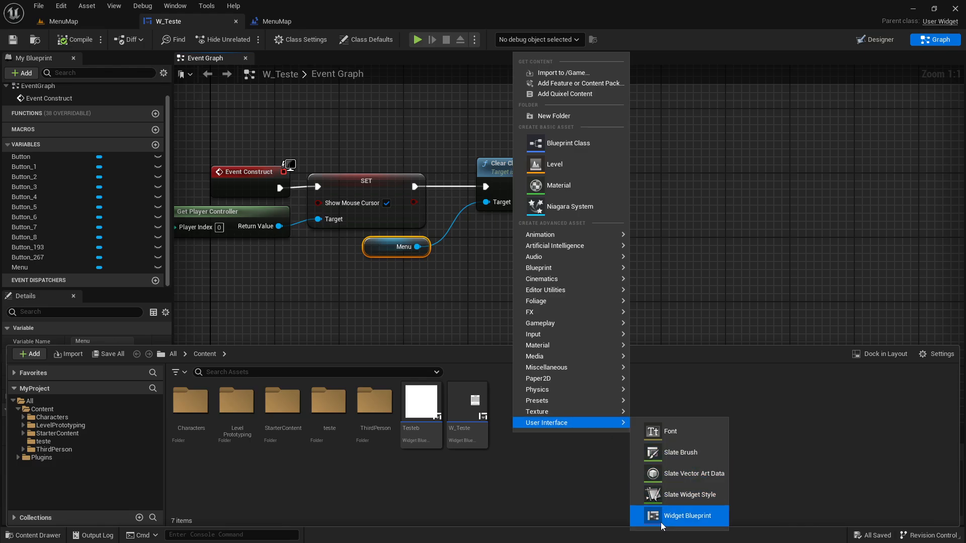
{"action": "left_click", "coordinate": [684, 515]}
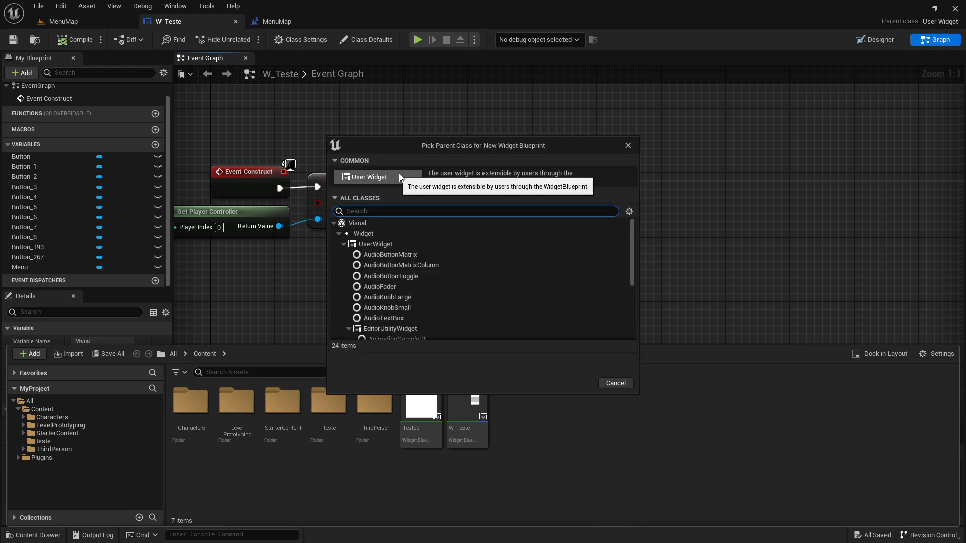
{"action": "left_click", "coordinate": [616, 383]}
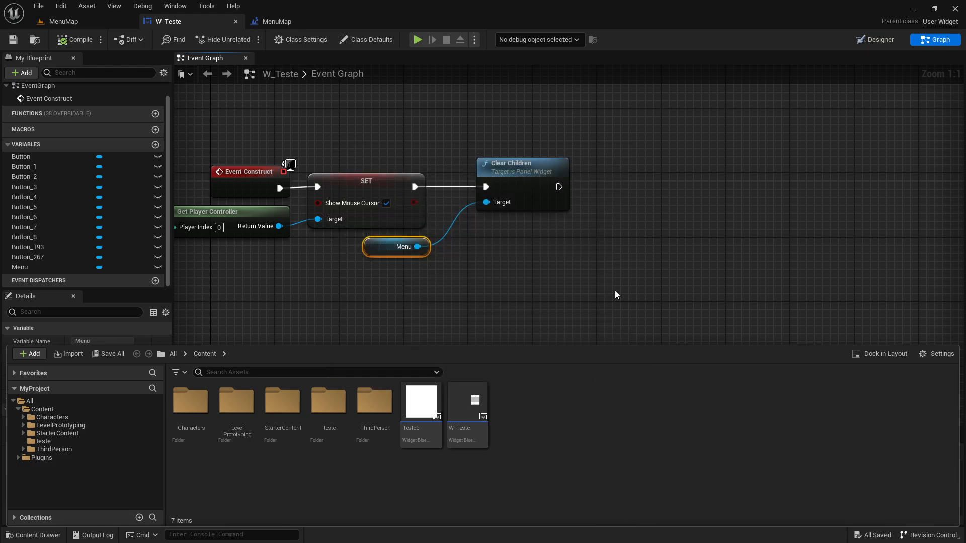
Open the Testeb widget blueprint and delete its root Size Box with the button and image inside
{"action": "left_click", "coordinate": [415, 419]}
{"action": "double_click", "coordinate": [416, 419]}
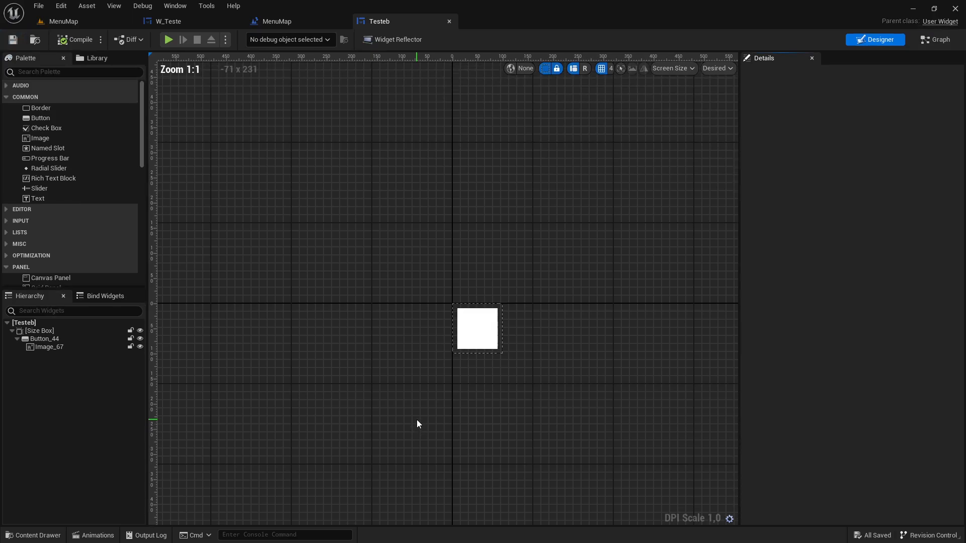
{"action": "left_click", "coordinate": [29, 330]}
{"action": "key", "text": "Delete"}
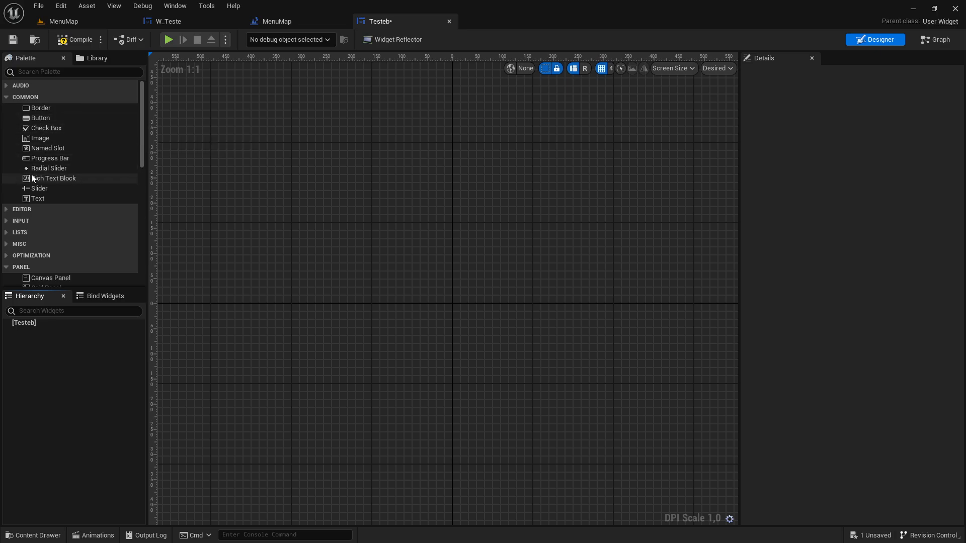
Add a Size Box as the root of Testeb, override its width to 100 and height to 25, and save
{"action": "scroll", "coordinate": [35, 232], "scroll_direction": "down", "scroll_amount": 4}
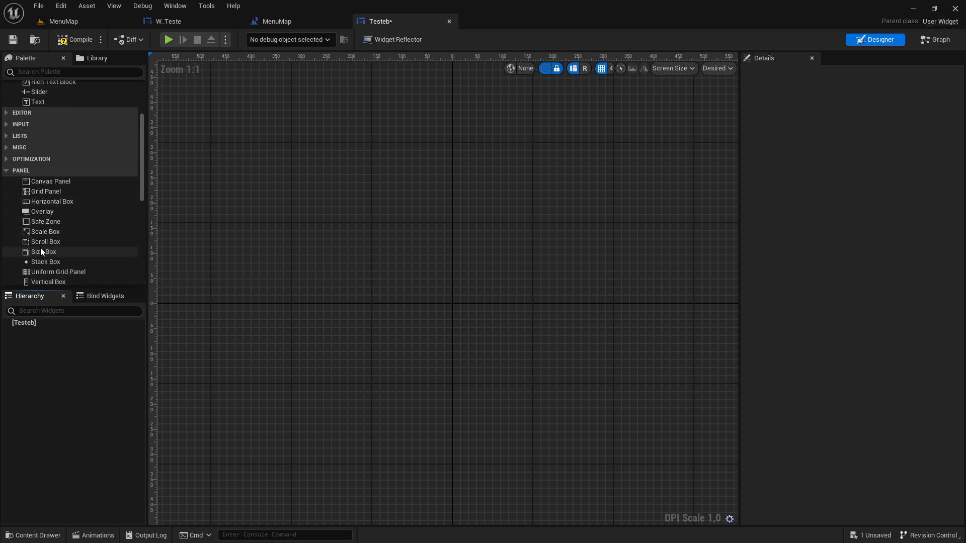
{"action": "left_click_drag", "start_coordinate": [41, 252], "coordinate": [37, 321]}
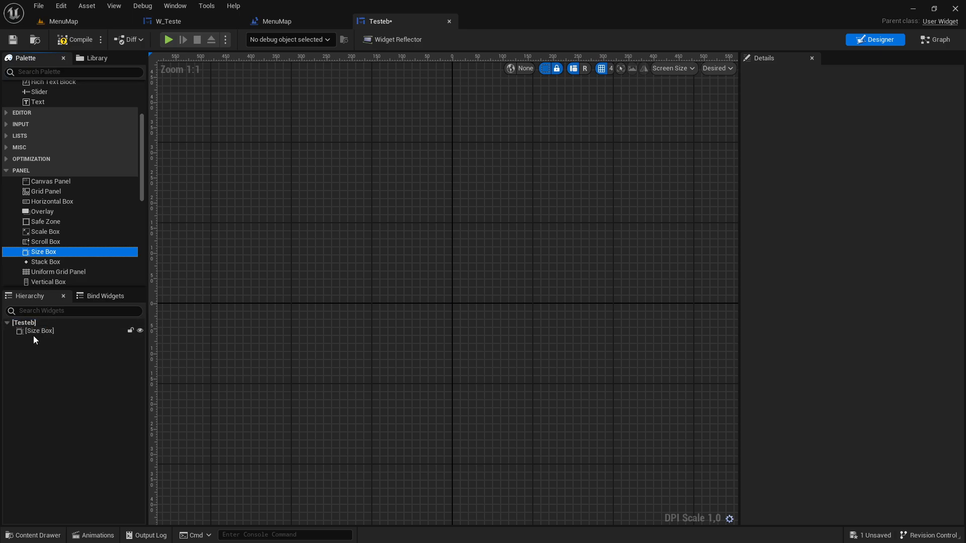
{"action": "left_click", "coordinate": [32, 334]}
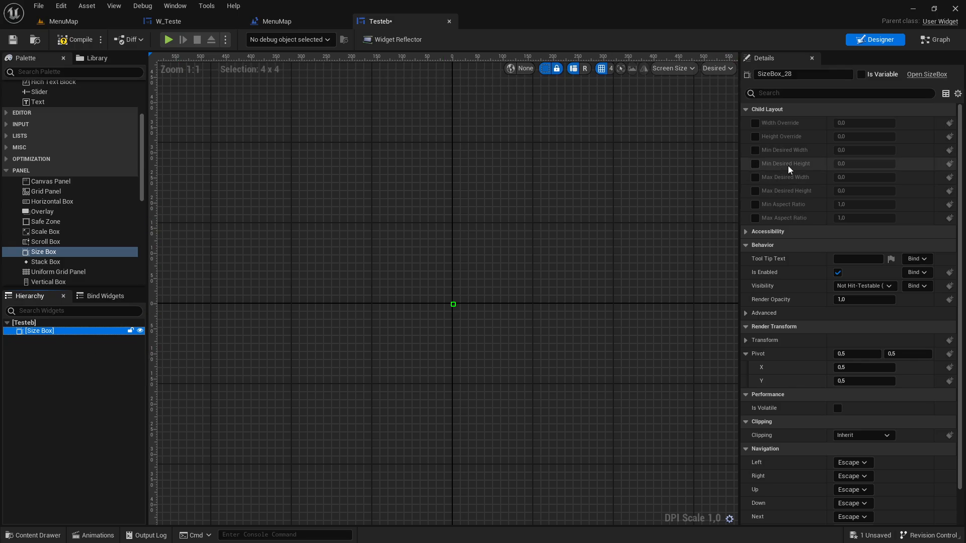
{"action": "left_click", "coordinate": [755, 123]}
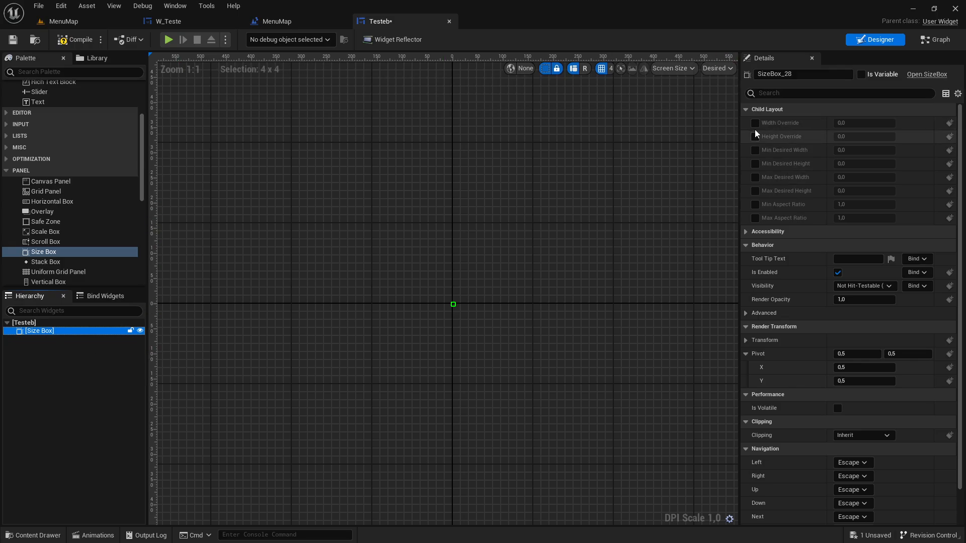
{"action": "left_click", "coordinate": [755, 137]}
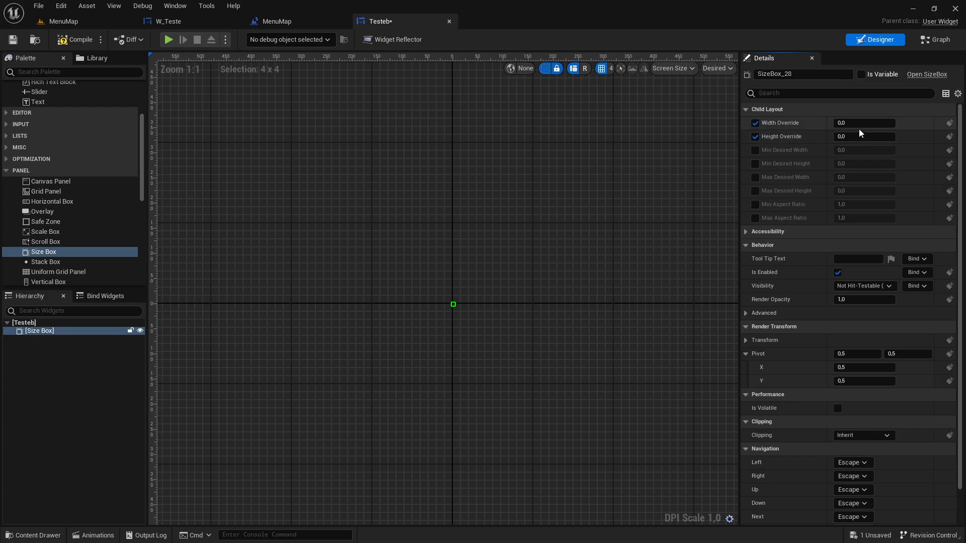
{"action": "type", "text": "100"}
{"action": "key", "text": "Return"}
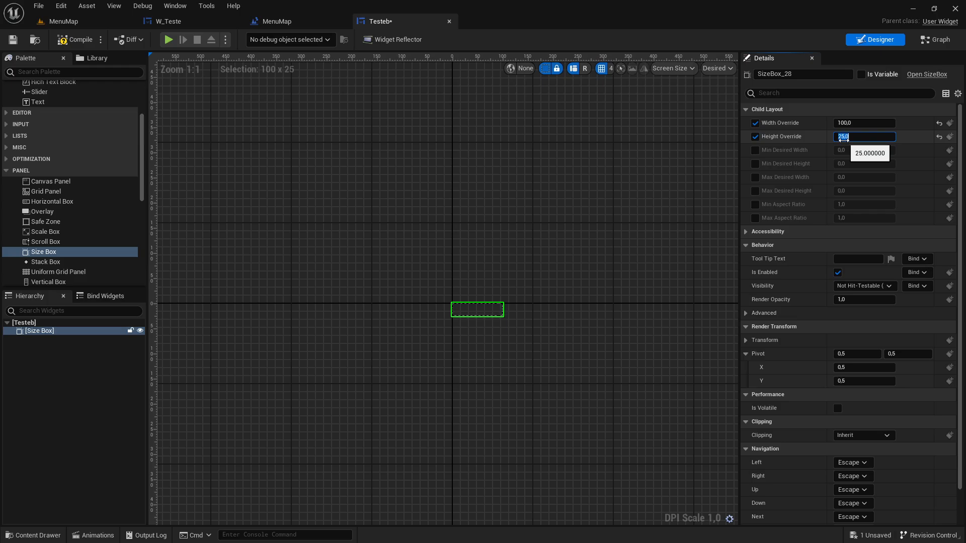
{"action": "key", "text": "ctrl+s"}
Place a Button inside the Size Box and a Text block inside that button, and compile the widget
{"action": "scroll", "coordinate": [117, 212], "scroll_direction": "up", "scroll_amount": 2}
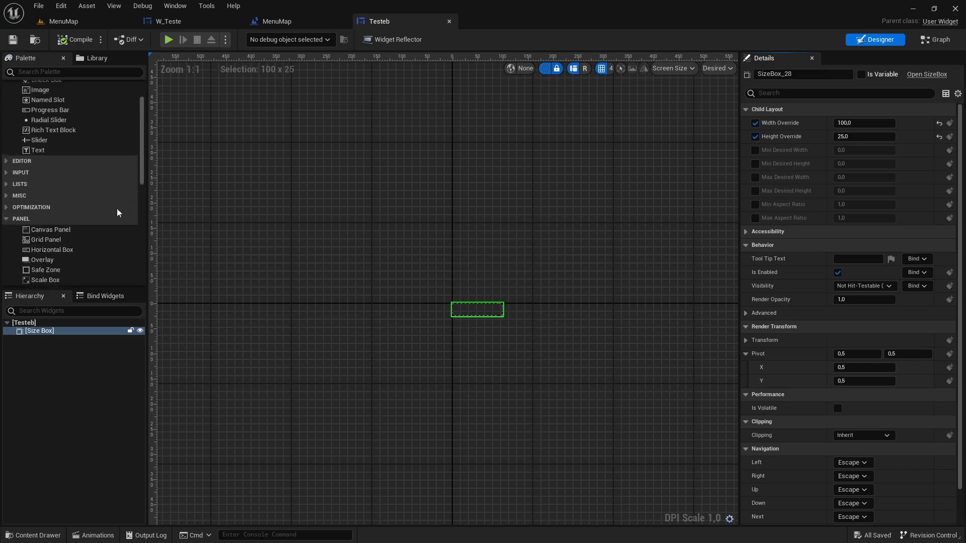
{"action": "scroll", "coordinate": [117, 212], "scroll_direction": "up", "scroll_amount": 2}
{"action": "left_click_drag", "start_coordinate": [41, 118], "coordinate": [63, 332]}
{"action": "left_click_drag", "start_coordinate": [38, 198], "coordinate": [45, 338]}
{"action": "scroll", "coordinate": [416, 310], "scroll_direction": "up", "scroll_amount": 4}
{"action": "scroll", "coordinate": [415, 309], "scroll_direction": "up", "scroll_amount": 7}
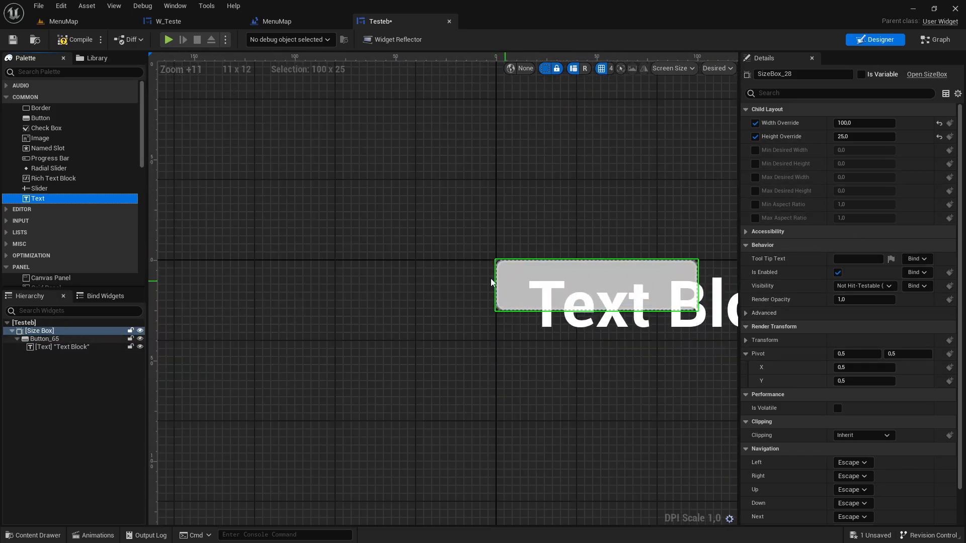
{"action": "left_click", "coordinate": [74, 38]}
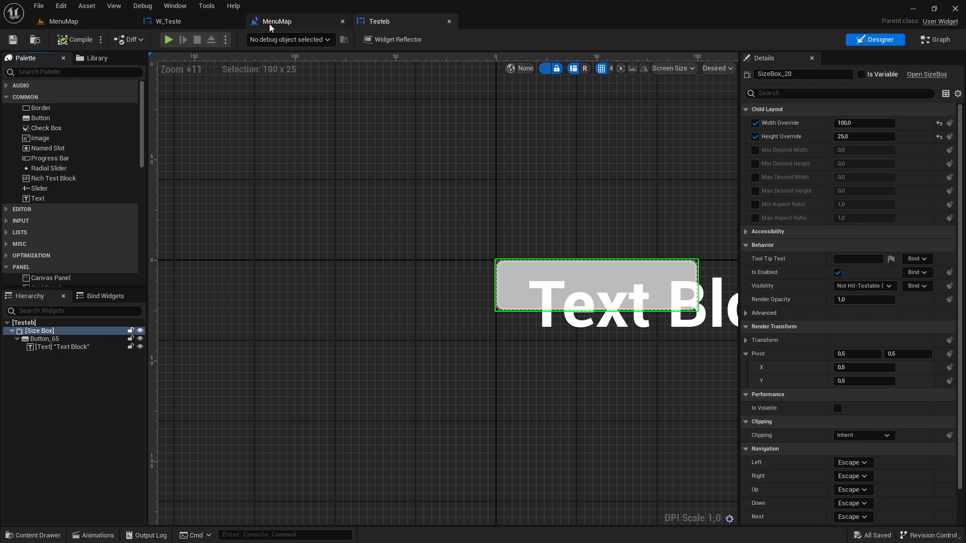
Compare the Testeb layout in the Fill Screen and Desired preview sizes, ending with Desired
{"action": "right_click_drag", "start_coordinate": [309, 186], "coordinate": [80, 140]}
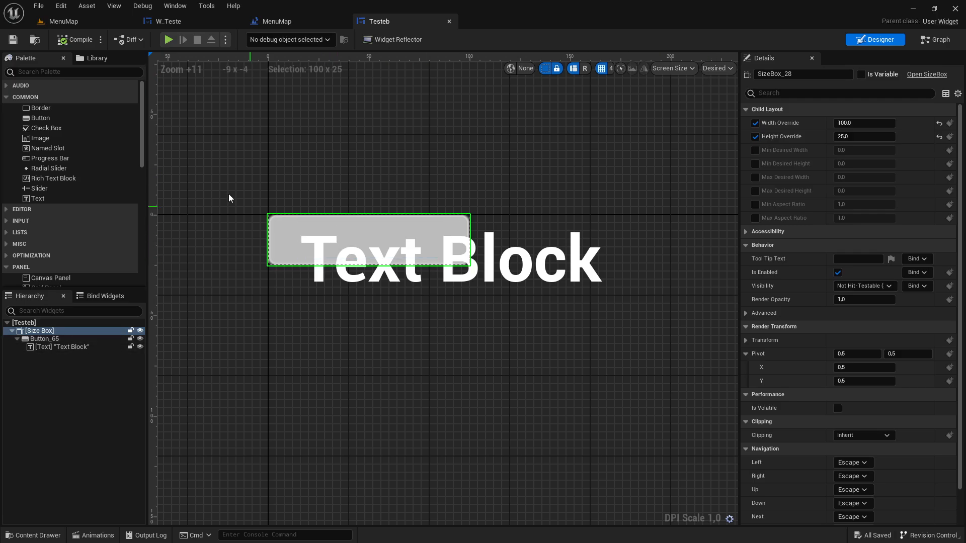
{"action": "left_click", "coordinate": [442, 299]}
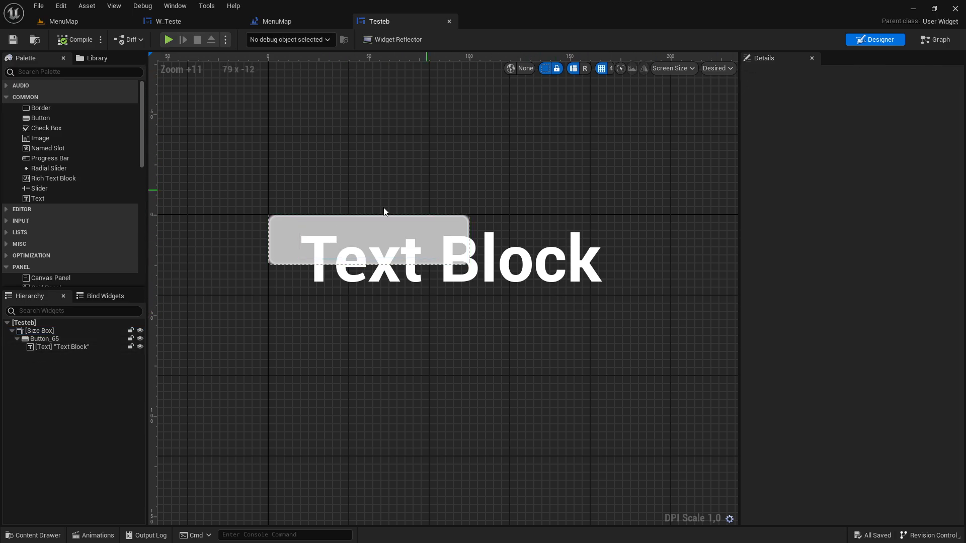
{"action": "scroll", "coordinate": [384, 212], "scroll_direction": "down", "scroll_amount": 4}
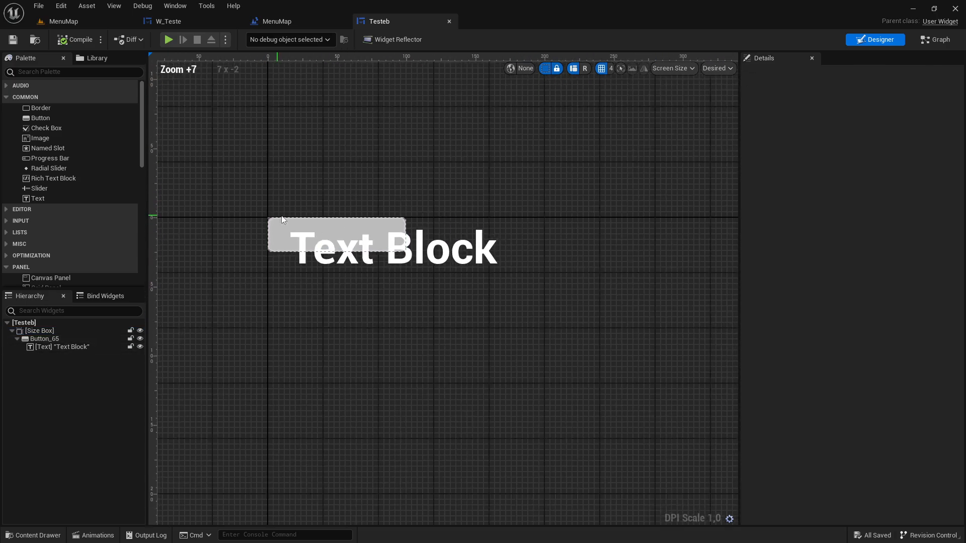
{"action": "left_click", "coordinate": [717, 70]}
{"action": "left_click", "coordinate": [737, 117]}
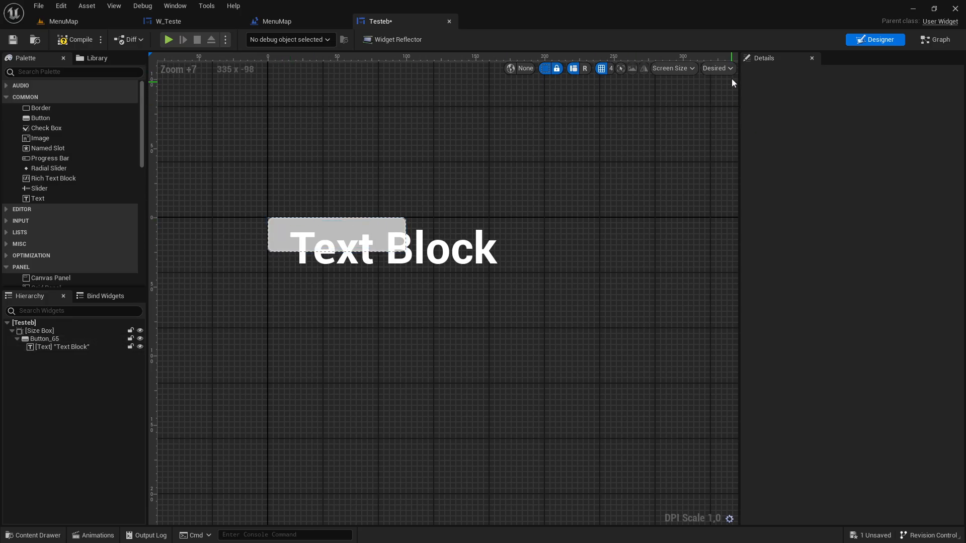
{"action": "left_click", "coordinate": [718, 68]}
{"action": "left_click", "coordinate": [732, 82]}
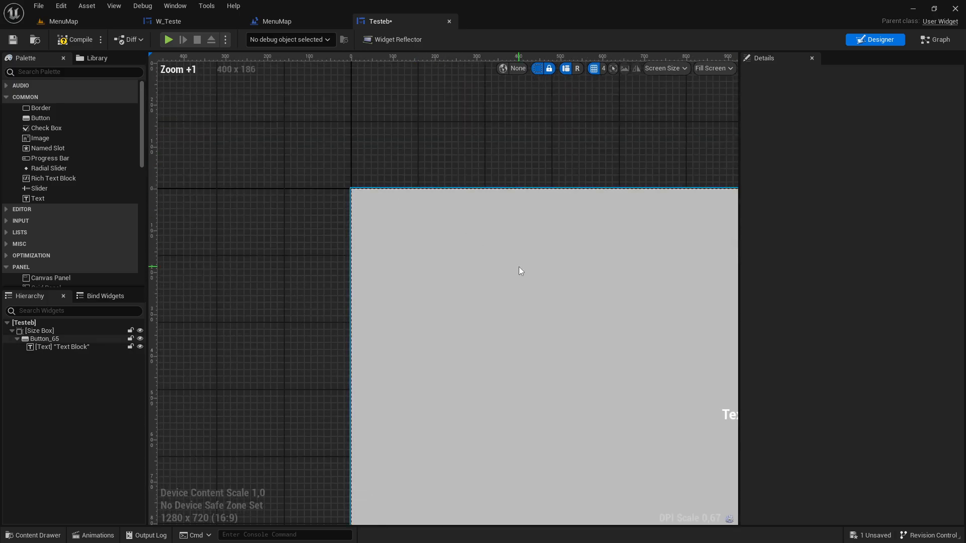
{"action": "scroll", "coordinate": [521, 271], "scroll_direction": "down", "scroll_amount": 3}
{"action": "left_click", "coordinate": [715, 69]}
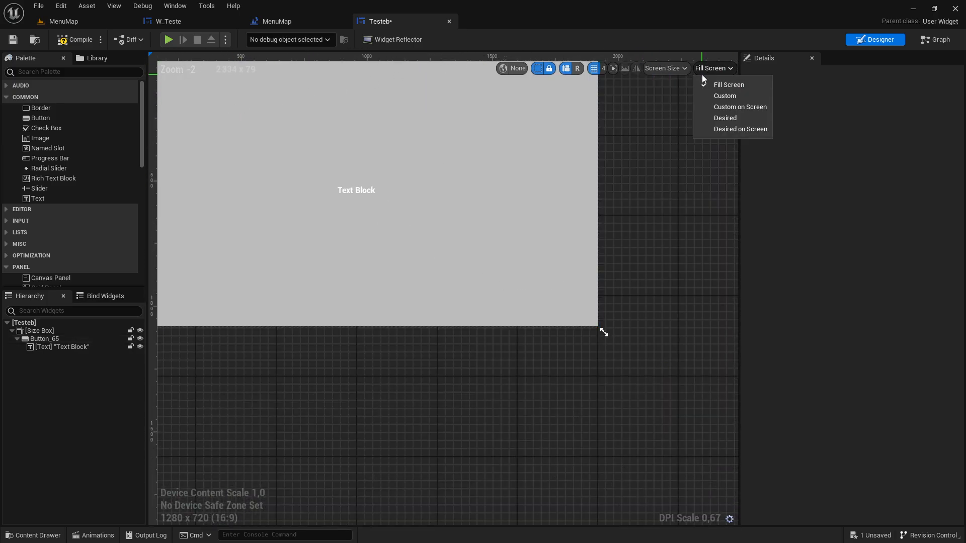
{"action": "left_click", "coordinate": [724, 118]}
{"action": "right_click_drag", "start_coordinate": [250, 170], "coordinate": [647, 330]}
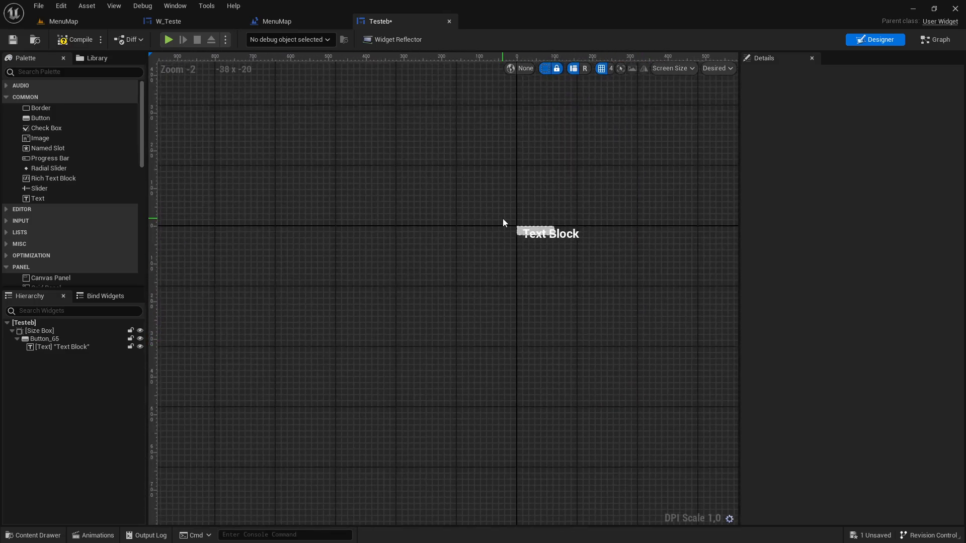
{"action": "scroll", "coordinate": [504, 223], "scroll_direction": "up", "scroll_amount": 4}
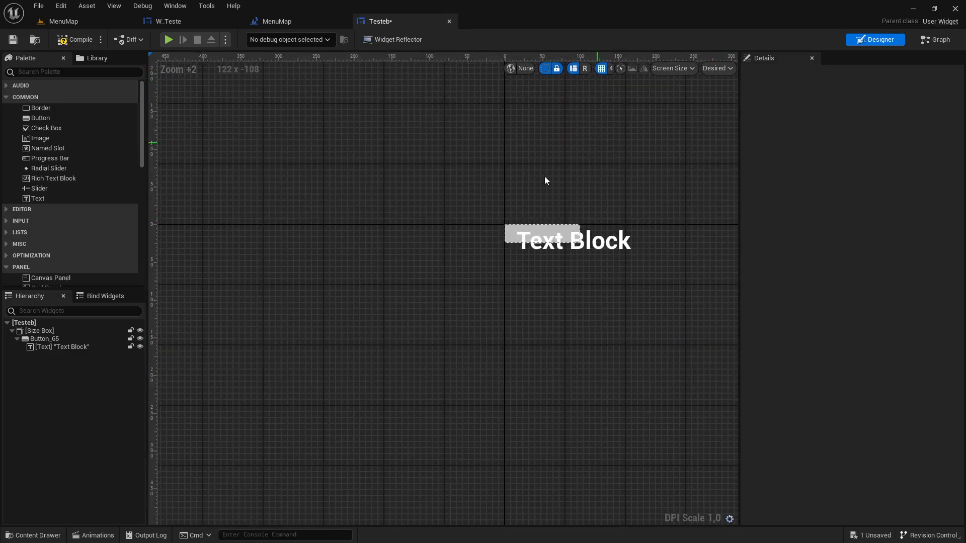
Compile the Testeb widget, select its button, and return to the W_Teste event graph
{"action": "left_click", "coordinate": [64, 45]}
{"action": "left_click", "coordinate": [543, 234]}
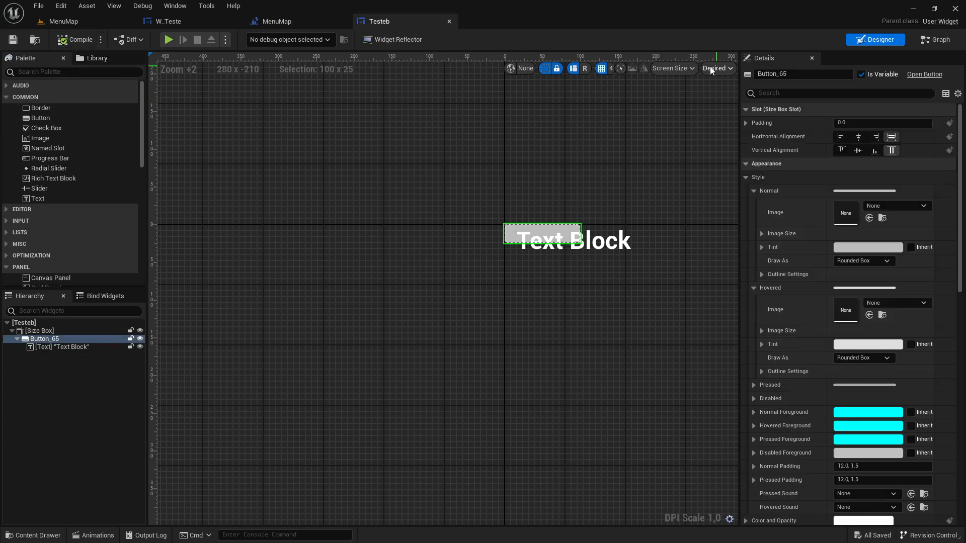
{"action": "left_click", "coordinate": [203, 23]}
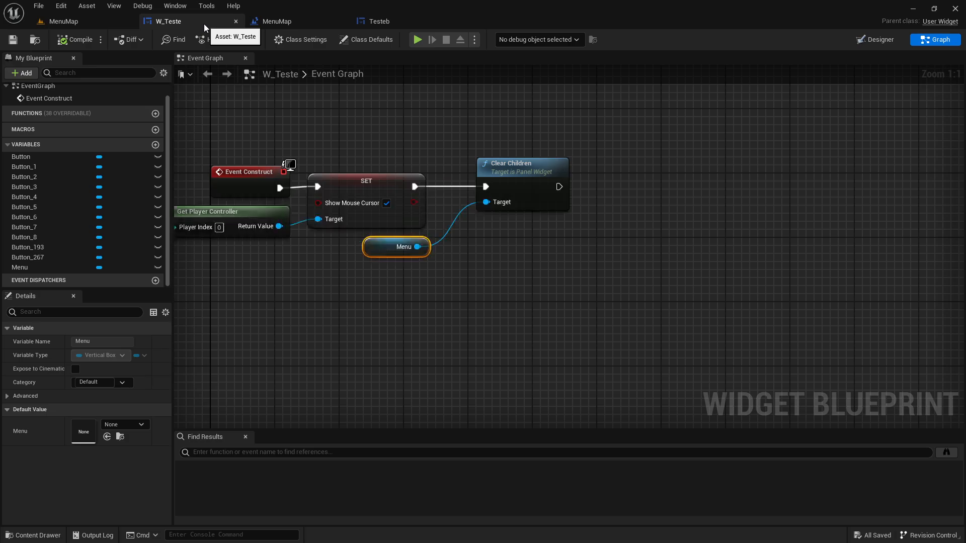
{"action": "left_click_drag", "start_coordinate": [559, 186], "coordinate": [605, 186]}
{"action": "type", "text": "vre"}
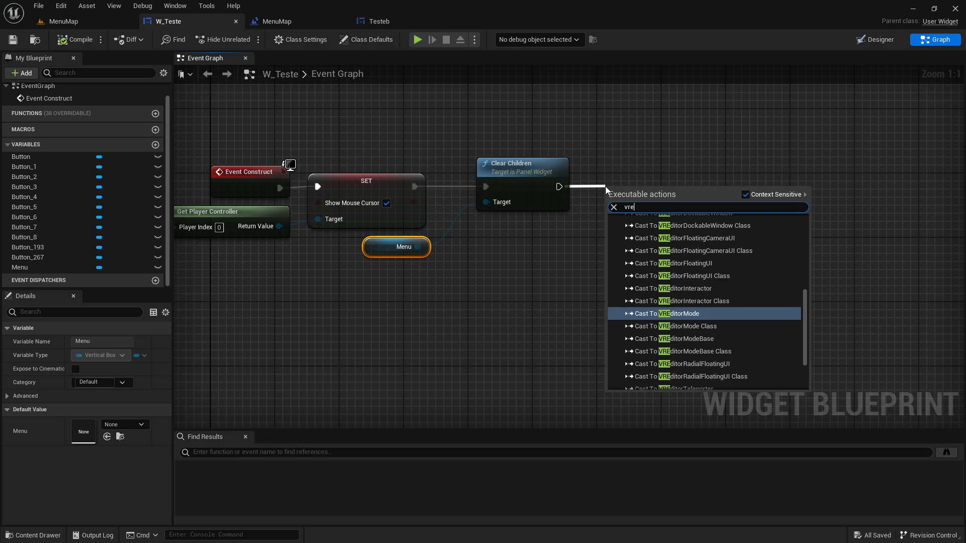
{"action": "key", "text": "BackSpace"}
{"action": "key", "text": "BackSpace"}
{"action": "type", "text": "cre"}
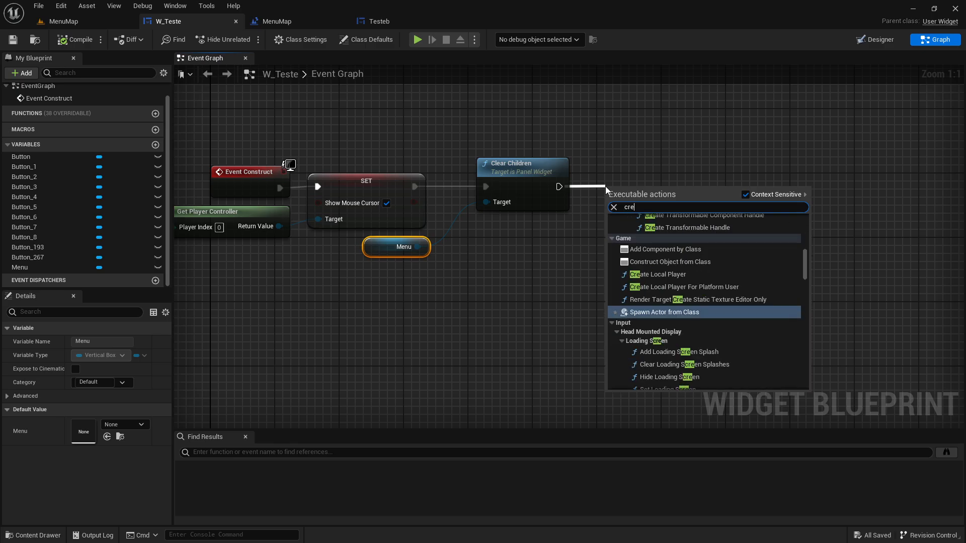
{"action": "type", "text": "ate asset"}
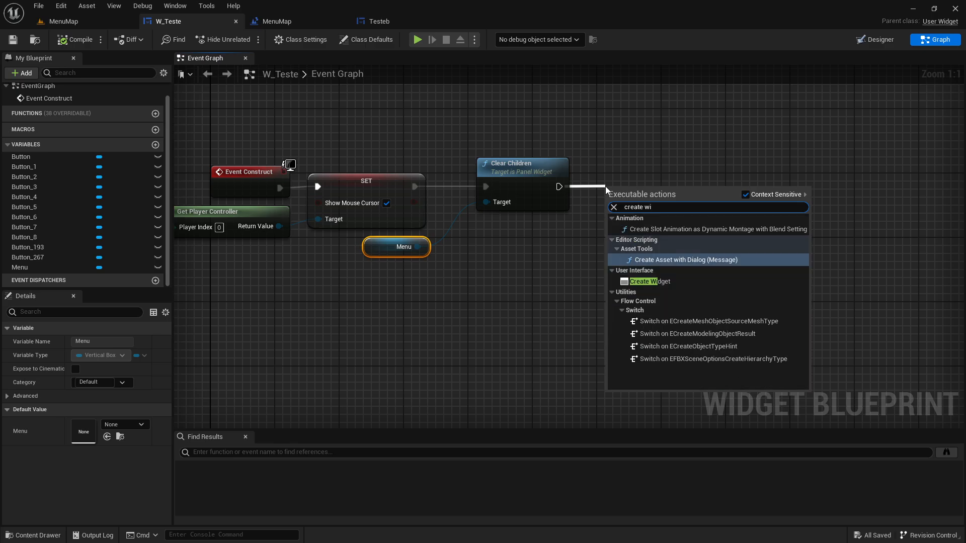
{"action": "key", "text": "Return"}
{"action": "key", "text": "Delete"}
Add a Create Widget node after Clear Children and set its class to Testeb
{"action": "left_click_drag", "start_coordinate": [559, 187], "coordinate": [590, 187]}
{"action": "type", "text": "create wi"}
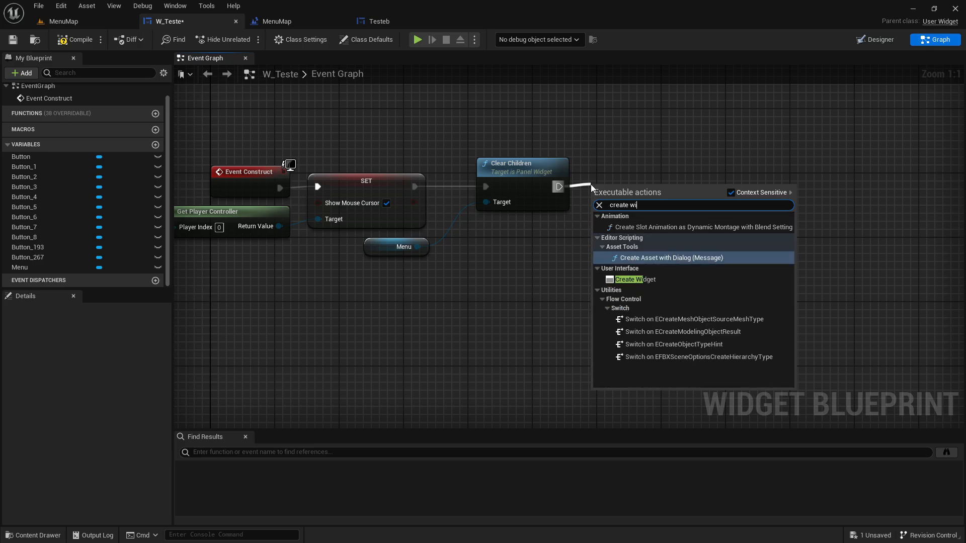
{"action": "left_click", "coordinate": [635, 279]}
{"action": "left_click_drag", "start_coordinate": [635, 207], "coordinate": [683, 192]}
{"action": "left_click", "coordinate": [673, 212]}
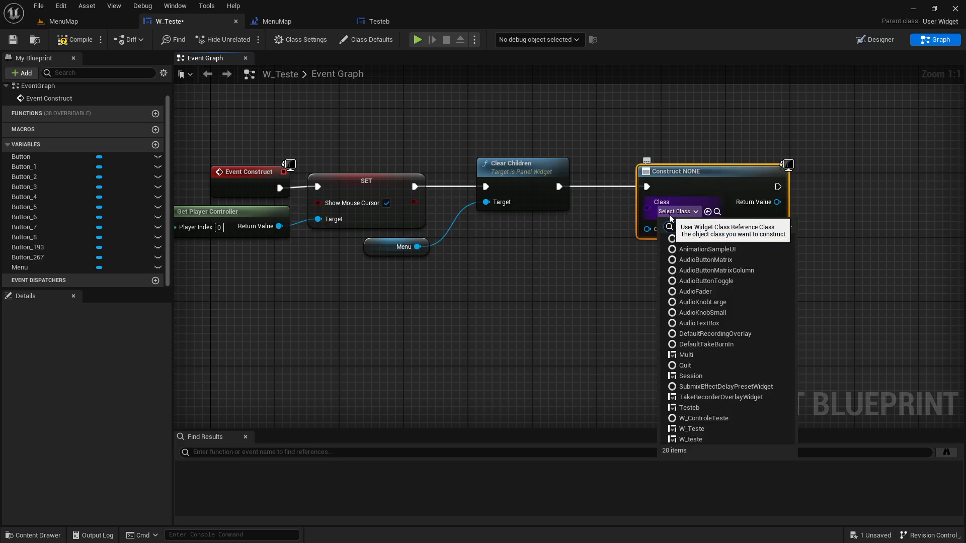
{"action": "left_click", "coordinate": [694, 407]}
Add the created Testeb widget to Menu through an Add Child to Vertical Box node, and play-test the result
{"action": "right_click_drag", "start_coordinate": [771, 201], "coordinate": [534, 248]}
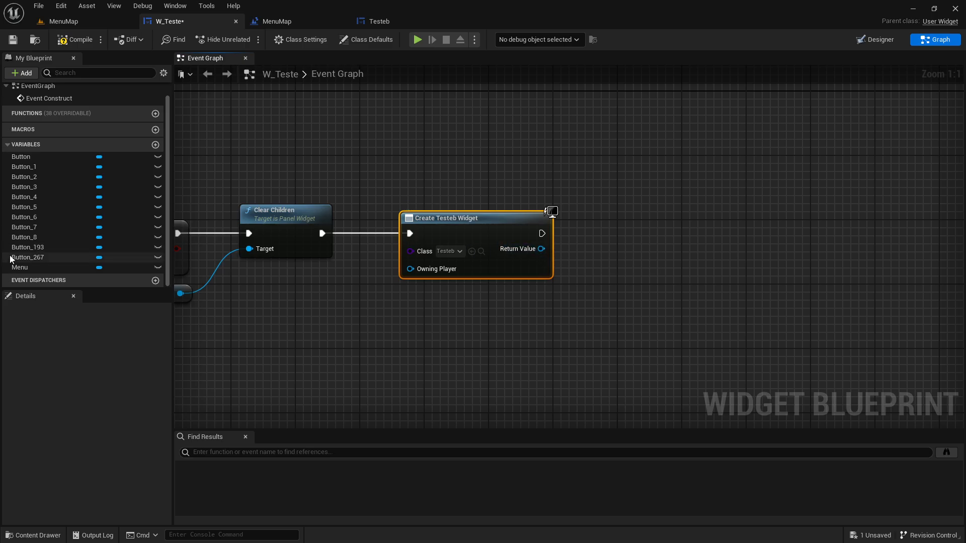
{"action": "left_click_drag", "start_coordinate": [51, 267], "coordinate": [420, 193]}
{"action": "left_click_drag", "start_coordinate": [496, 175], "coordinate": [577, 237]}
{"action": "left_click", "coordinate": [518, 189]}
{"action": "type", "text": "add"}
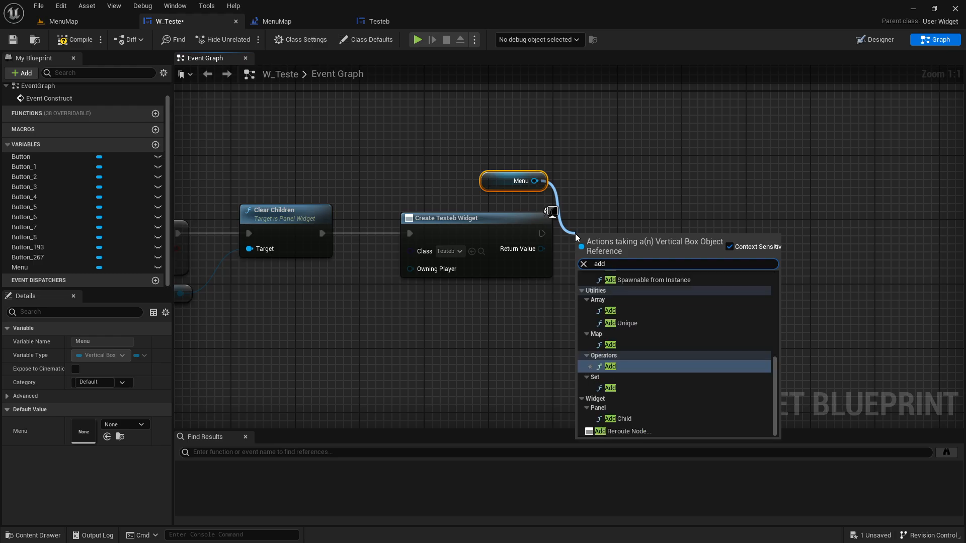
{"action": "type", "text": " cli"}
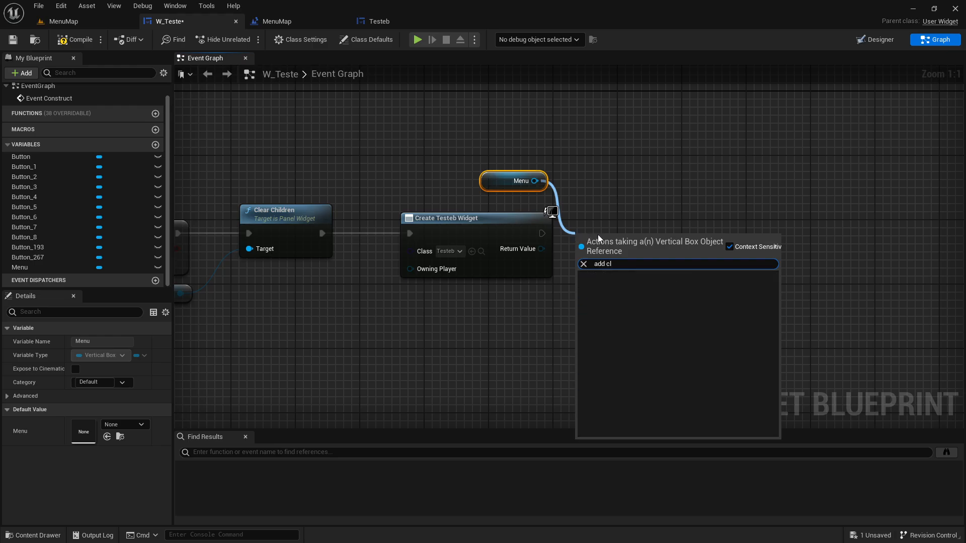
{"action": "key", "text": "BackSpace"}
{"action": "type", "text": "hil"}
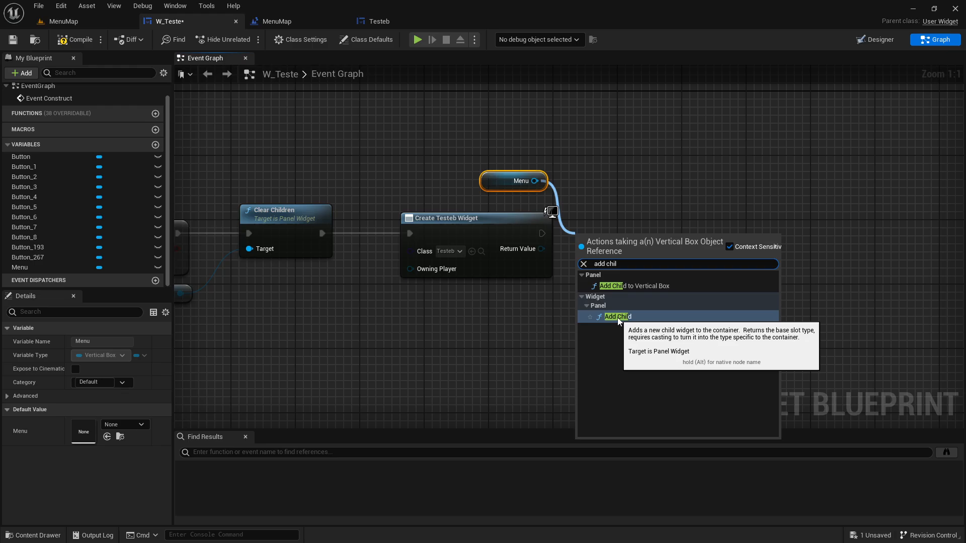
{"action": "left_click", "coordinate": [643, 285]}
{"action": "left_click_drag", "start_coordinate": [579, 257], "coordinate": [578, 294]}
{"action": "left_click_drag", "start_coordinate": [621, 251], "coordinate": [653, 228]}
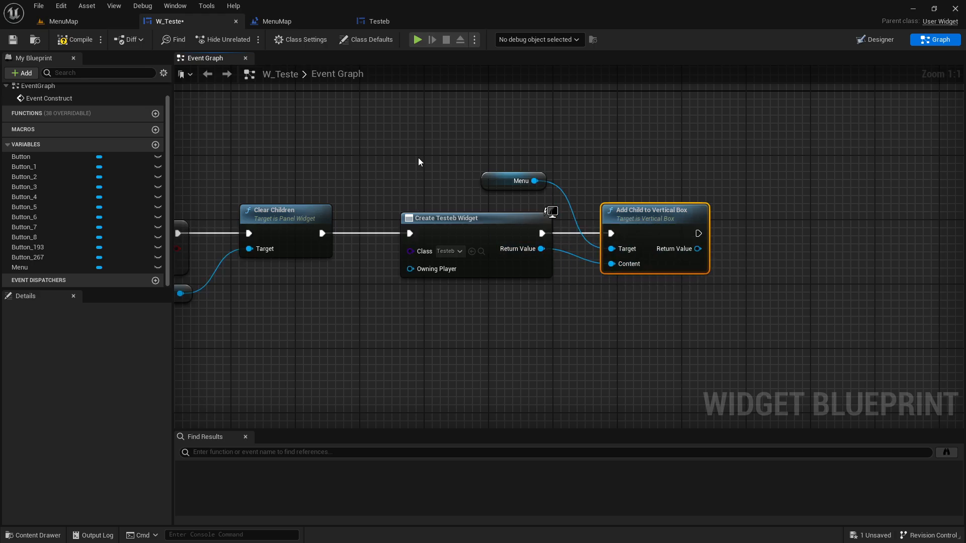
{"action": "left_click", "coordinate": [420, 41]}
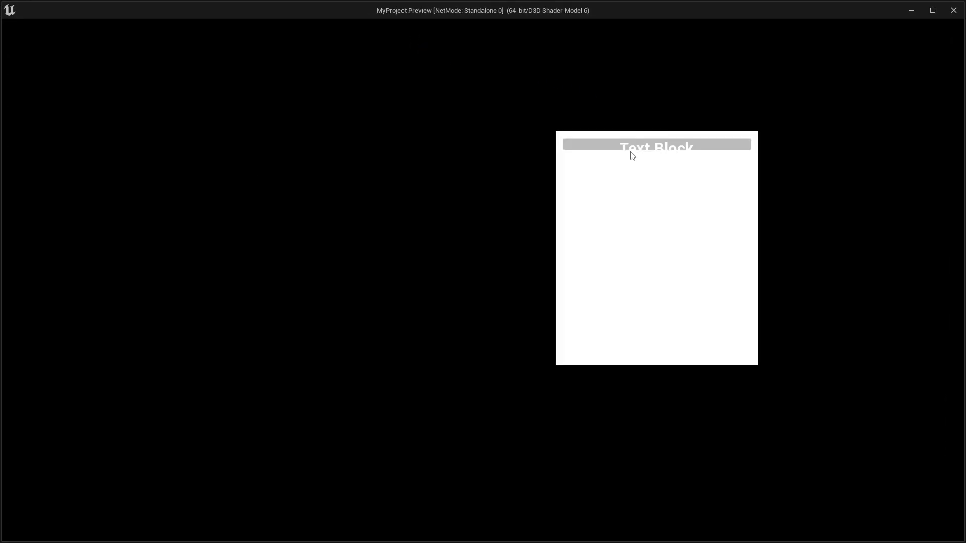
{"action": "left_click", "coordinate": [953, 11]}
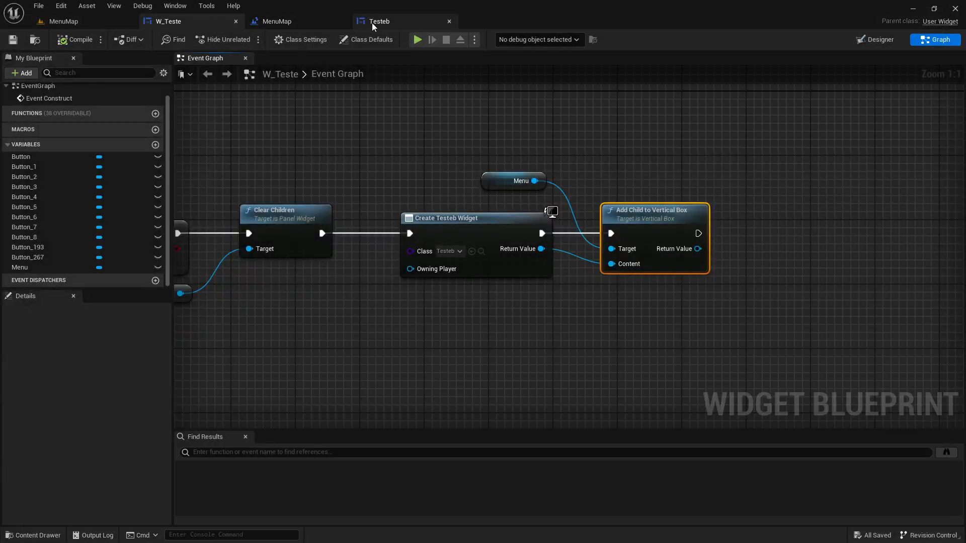
In Testeb's Size Box, set Min Desired Width to 100 and Min Desired Height to 25, and disable the width and height overrides
{"action": "left_click", "coordinate": [375, 22]}
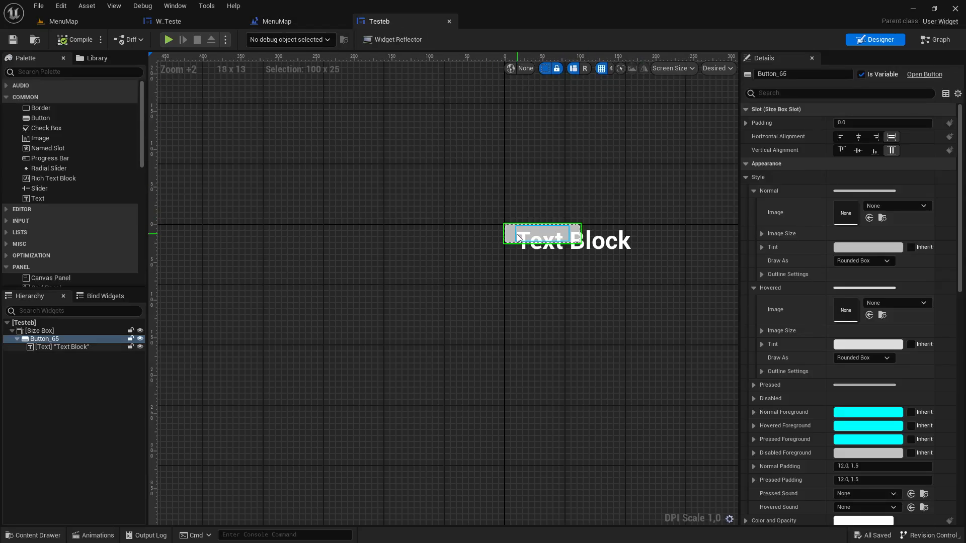
{"action": "left_click", "coordinate": [31, 330]}
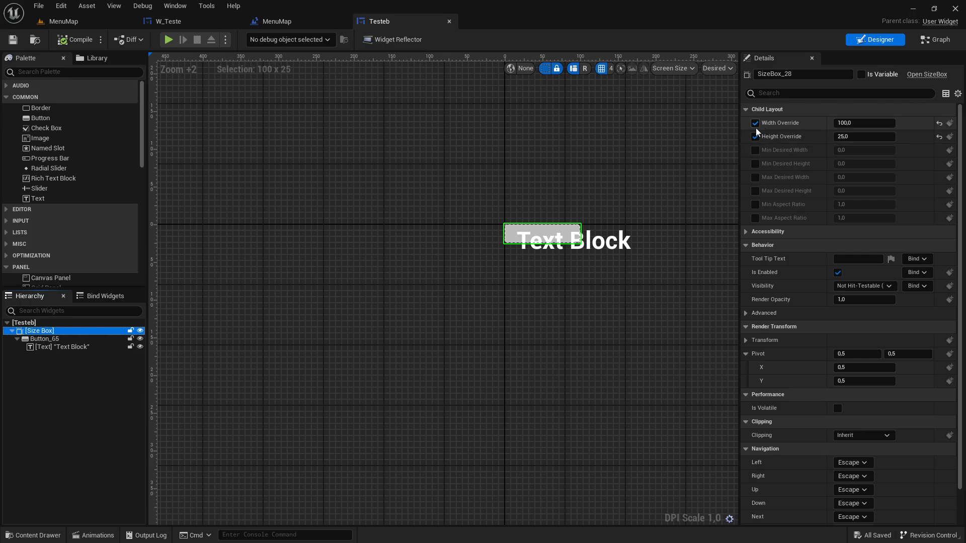
{"action": "left_click", "coordinate": [754, 150]}
{"action": "left_click", "coordinate": [755, 163]}
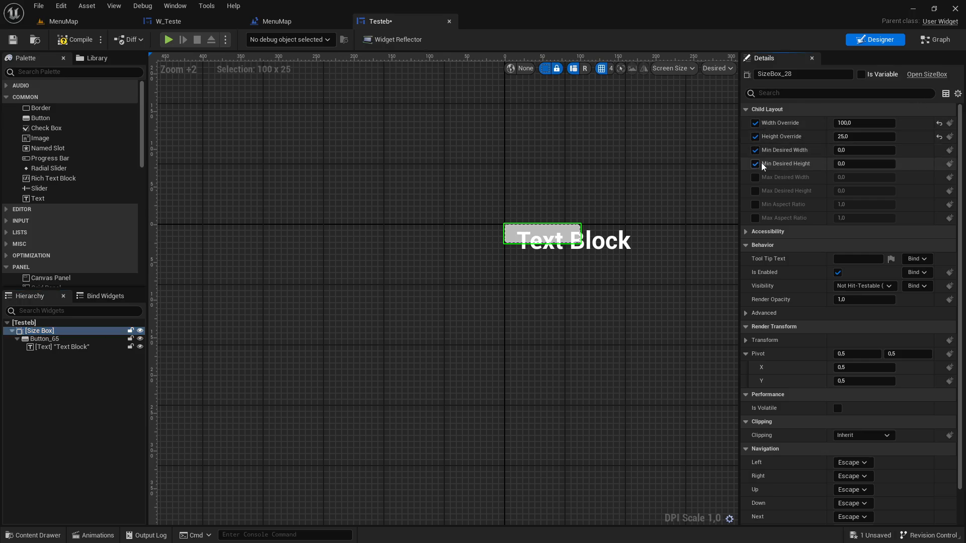
{"action": "type", "text": "100"}
{"action": "left_click", "coordinate": [843, 164]}
{"action": "type", "text": "25"}
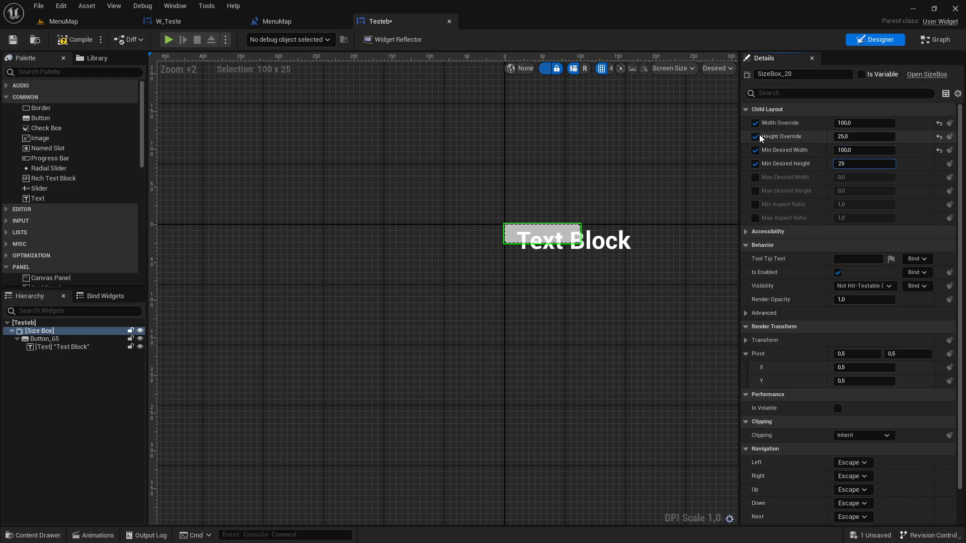
{"action": "left_click", "coordinate": [755, 123]}
{"action": "left_click", "coordinate": [755, 136]}
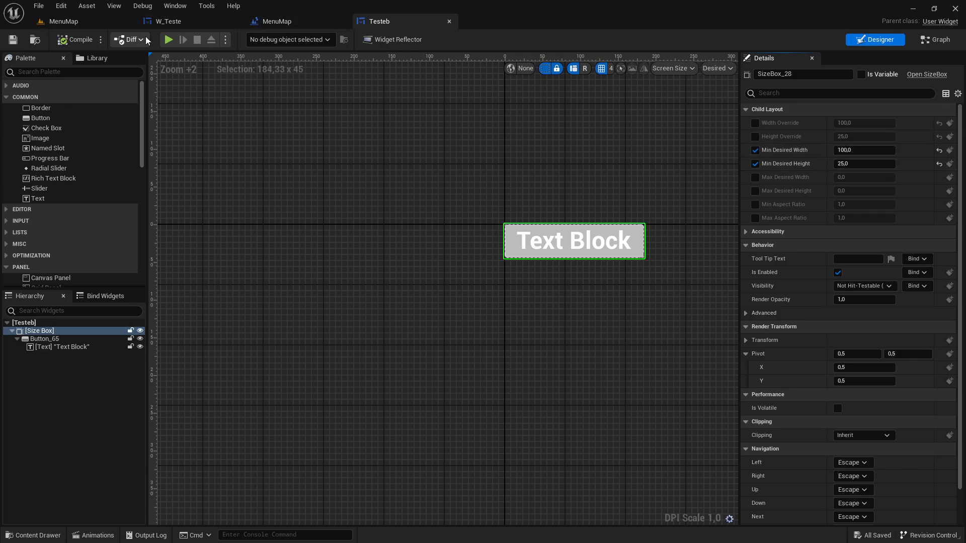
Play-test W_Teste to check how the resized Testeb button displays in the menu, and close the preview
{"action": "left_click", "coordinate": [209, 18]}
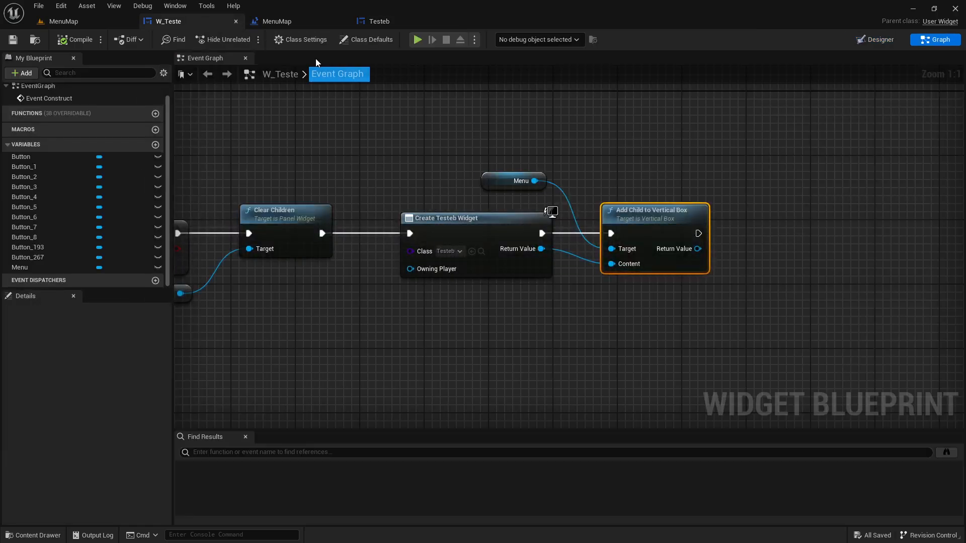
{"action": "left_click", "coordinate": [417, 39]}
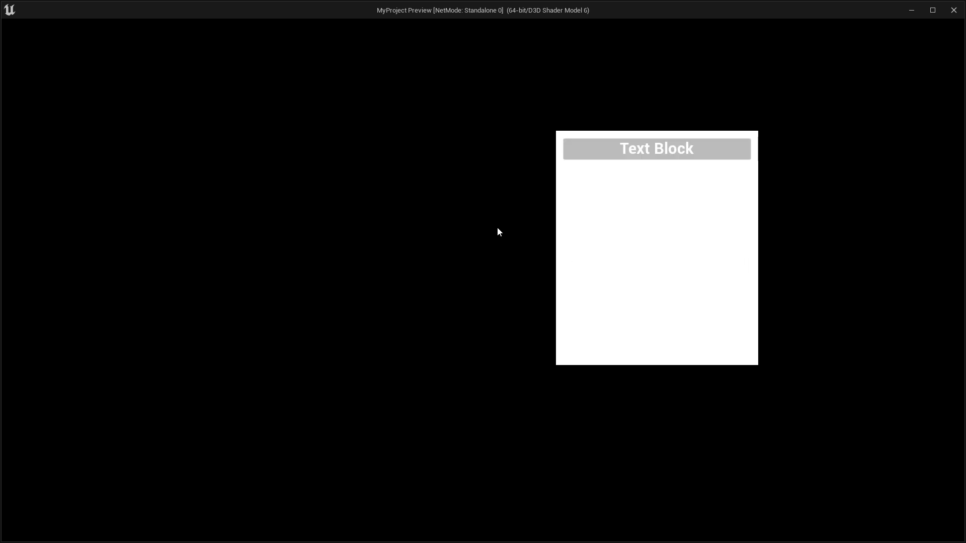
{"action": "key", "text": "Escape"}
Make room after Clear Children and insert a For Loop whose Loop Body drives the Create Testeb Widget node
{"action": "left_click_drag", "start_coordinate": [463, 146], "coordinate": [609, 272]}
{"action": "left_click_drag", "start_coordinate": [526, 233], "coordinate": [688, 240]}
{"action": "left_click_drag", "start_coordinate": [323, 229], "coordinate": [358, 235]}
{"action": "type", "text": "loop"}
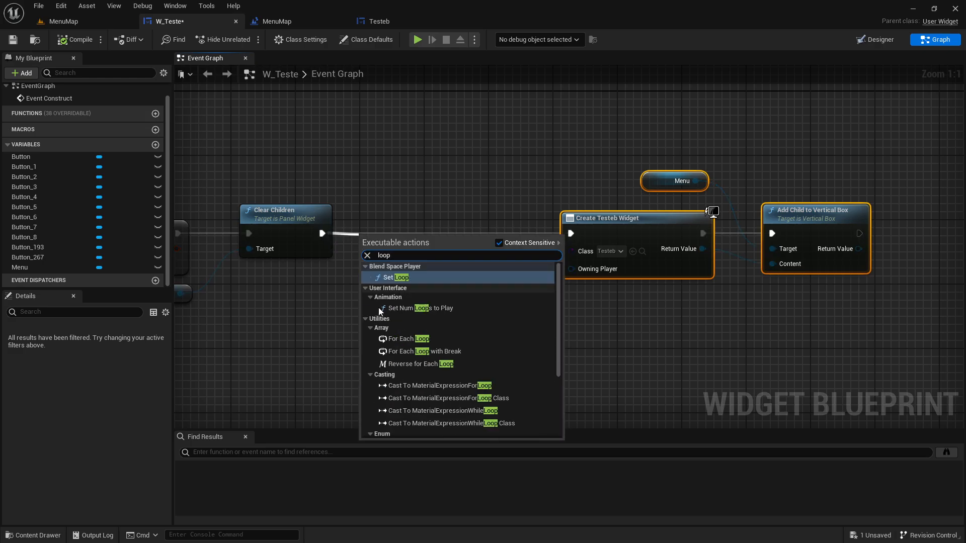
{"action": "scroll", "coordinate": [398, 335], "scroll_direction": "down", "scroll_amount": 3}
{"action": "scroll", "coordinate": [394, 400], "scroll_direction": "down", "scroll_amount": 2}
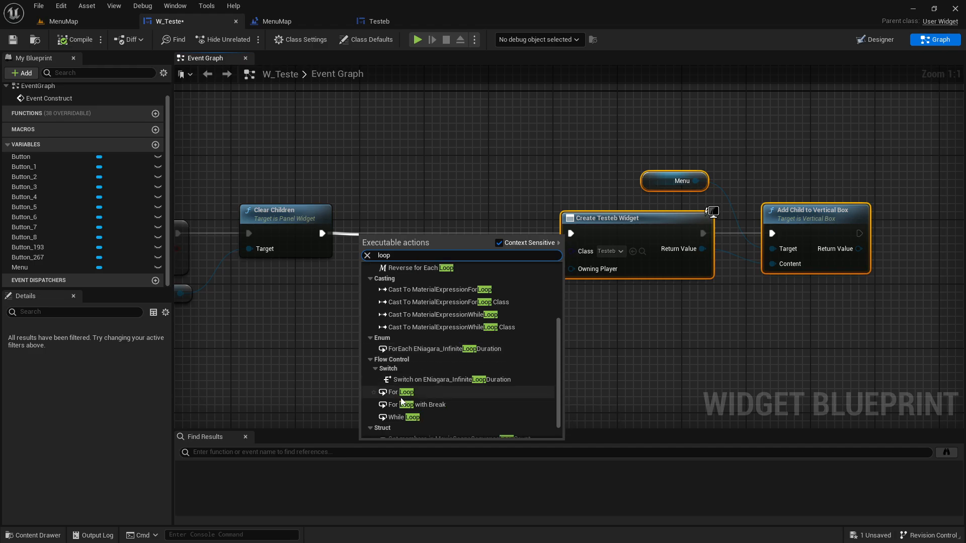
{"action": "left_click", "coordinate": [426, 392]}
{"action": "left_click_drag", "start_coordinate": [407, 248], "coordinate": [406, 233]}
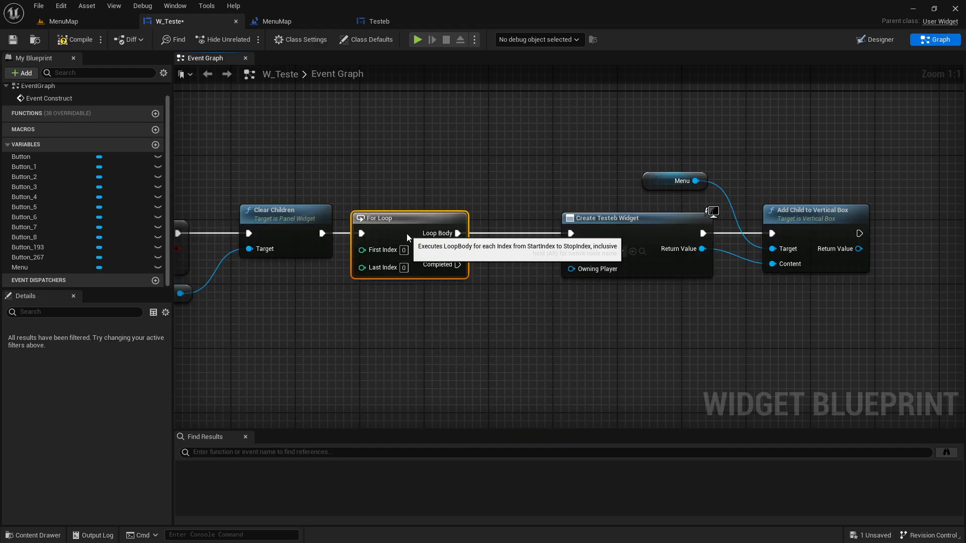
Set the For Loop's Last Index to 10 and play-test the repeated buttons in the menu
{"action": "left_click", "coordinate": [403, 267]}
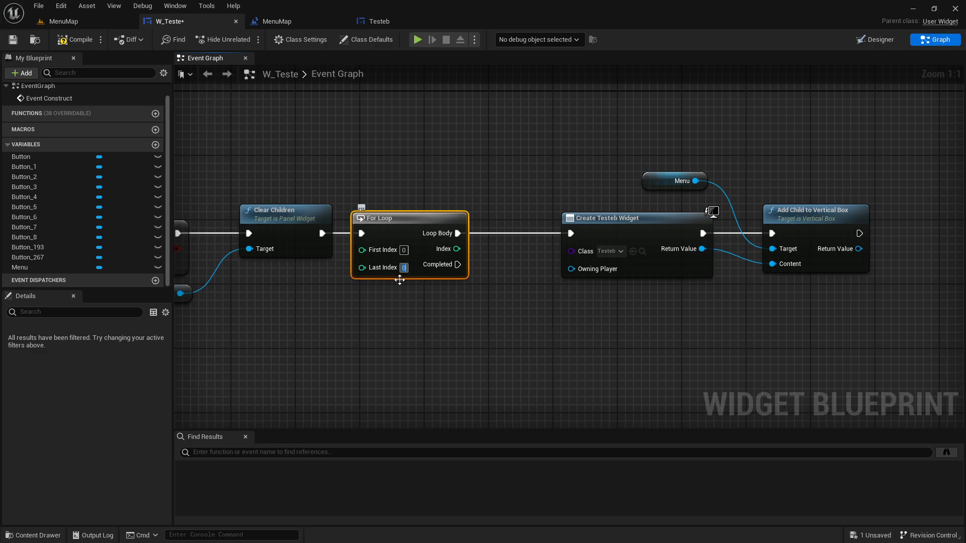
{"action": "type", "text": "10"}
{"action": "left_click", "coordinate": [394, 315]}
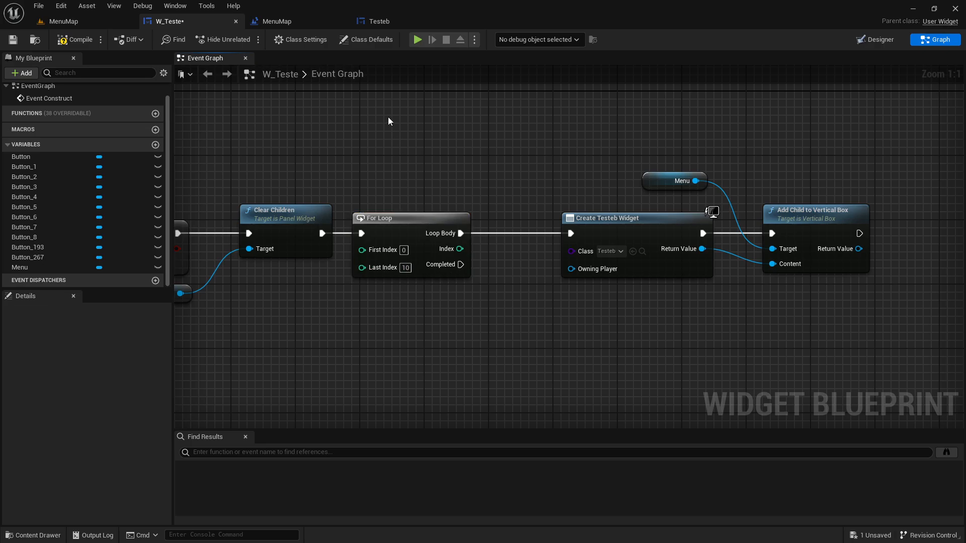
{"action": "left_click", "coordinate": [417, 40]}
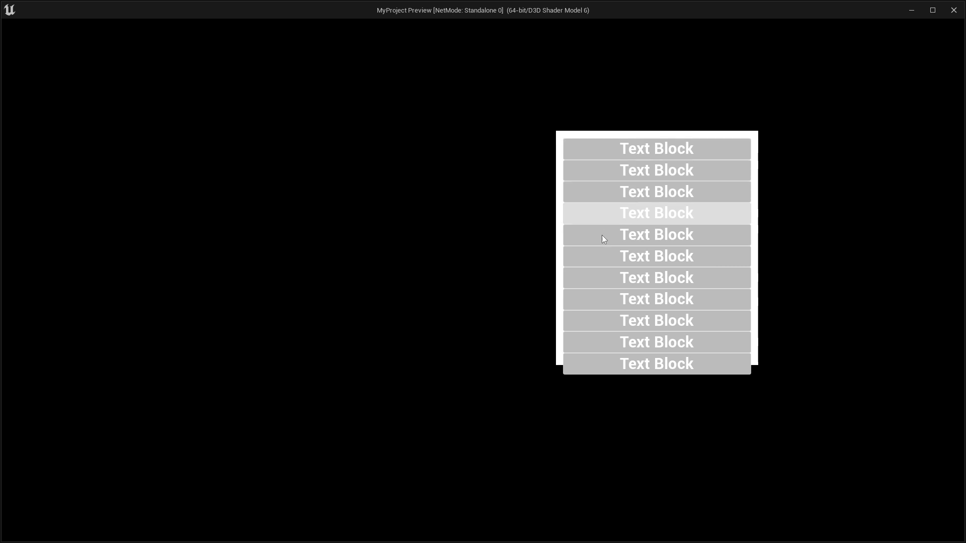
{"action": "left_click", "coordinate": [954, 14]}
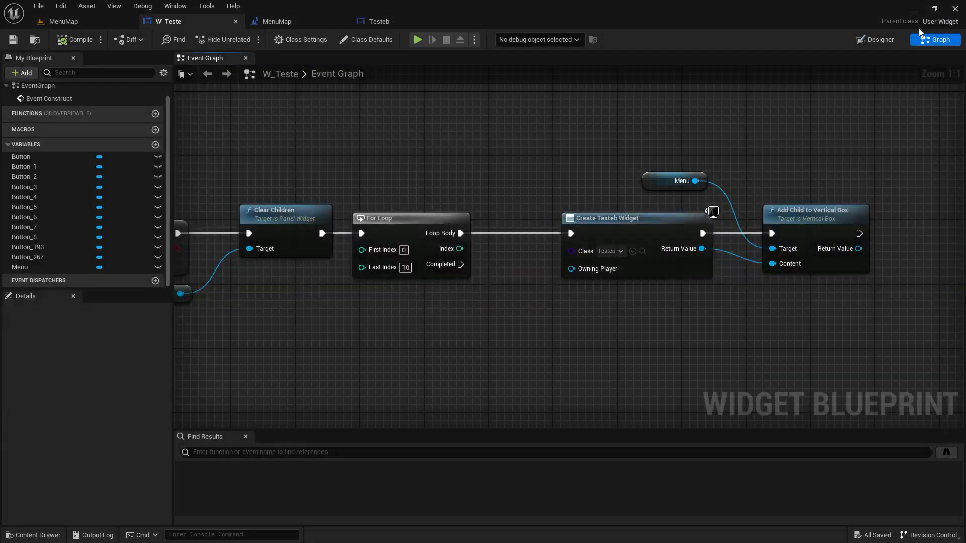
Wrap the Menu vertical box with a Scroll Box in the W_Teste designer
{"action": "left_click", "coordinate": [888, 39]}
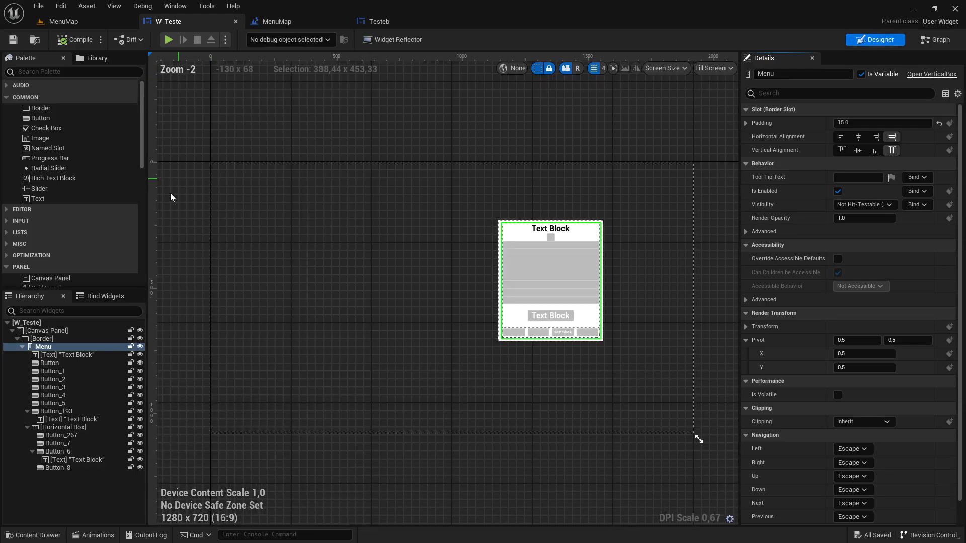
{"action": "right_click", "coordinate": [44, 347]}
{"action": "mouse_move", "coordinate": [98, 451]}
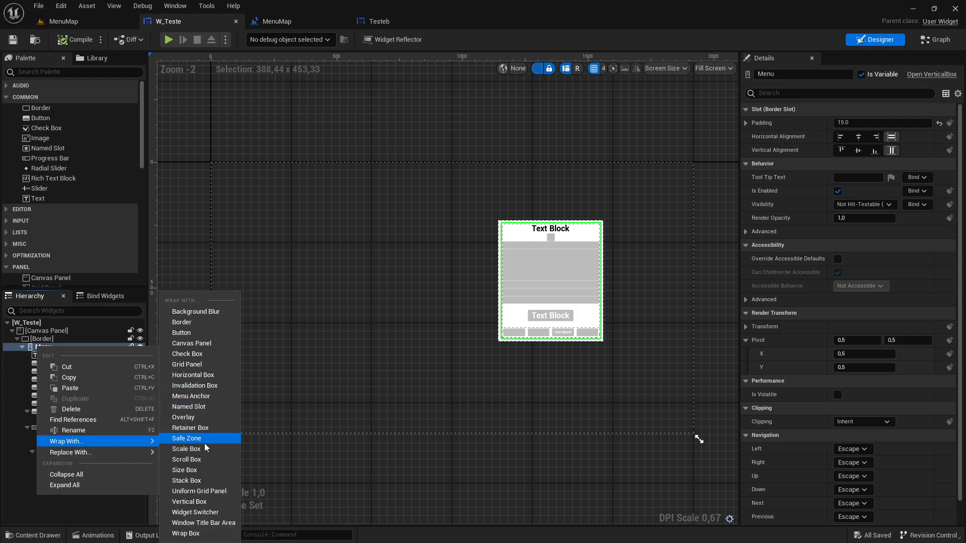
{"action": "left_click", "coordinate": [186, 459]}
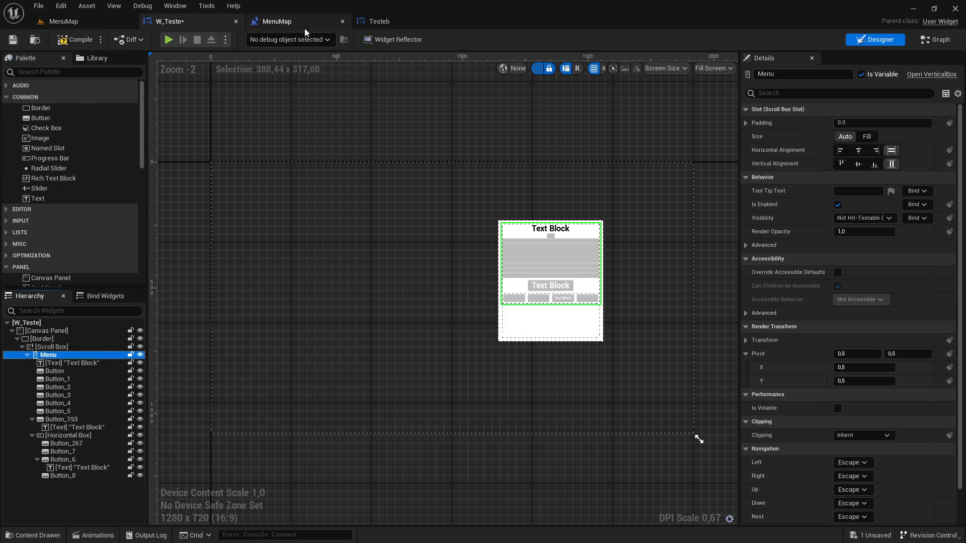
{"action": "left_click", "coordinate": [373, 21]}
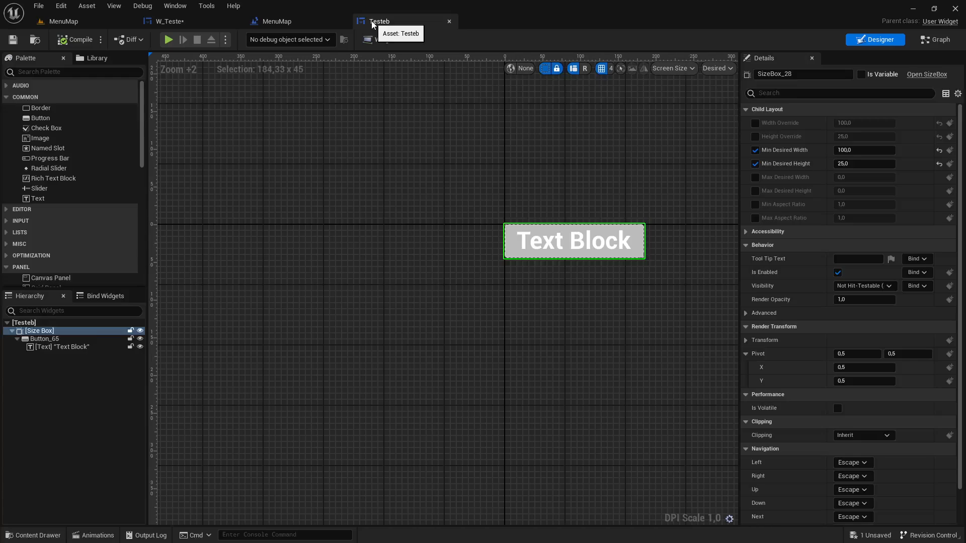
{"action": "left_click", "coordinate": [174, 9]}
{"action": "left_click", "coordinate": [139, 24]}
{"action": "left_click", "coordinate": [143, 24]}
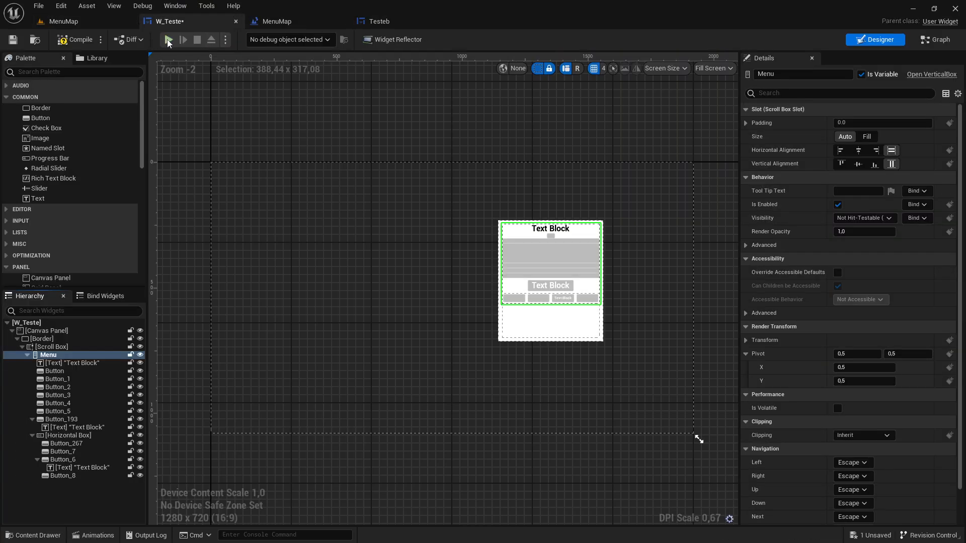
Play-test the W_Teste menu, scroll its button list up and down, and close the preview
{"action": "left_click", "coordinate": [168, 39]}
{"action": "scroll", "coordinate": [639, 273], "scroll_direction": "down", "scroll_amount": 1}
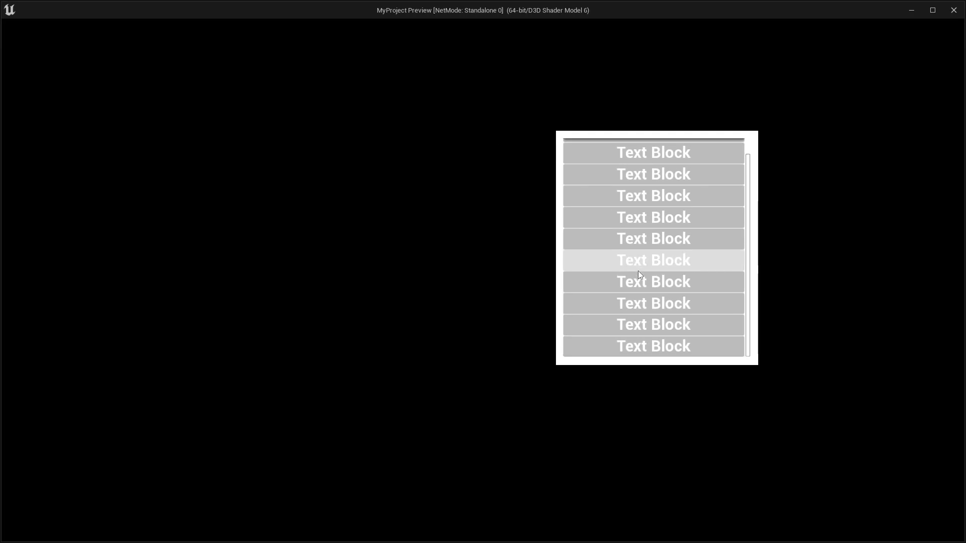
{"action": "scroll", "coordinate": [659, 243], "scroll_direction": "down", "scroll_amount": 1}
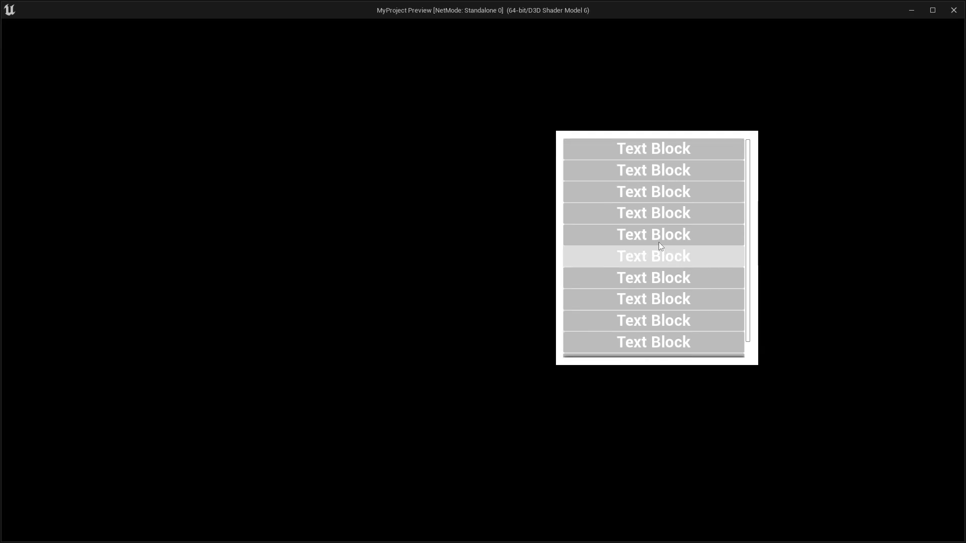
{"action": "scroll", "coordinate": [614, 176], "scroll_direction": "down", "scroll_amount": 2}
{"action": "scroll", "coordinate": [614, 176], "scroll_direction": "up", "scroll_amount": 2}
{"action": "scroll", "coordinate": [613, 176], "scroll_direction": "down", "scroll_amount": 2}
{"action": "scroll", "coordinate": [614, 176], "scroll_direction": "up", "scroll_amount": 1}
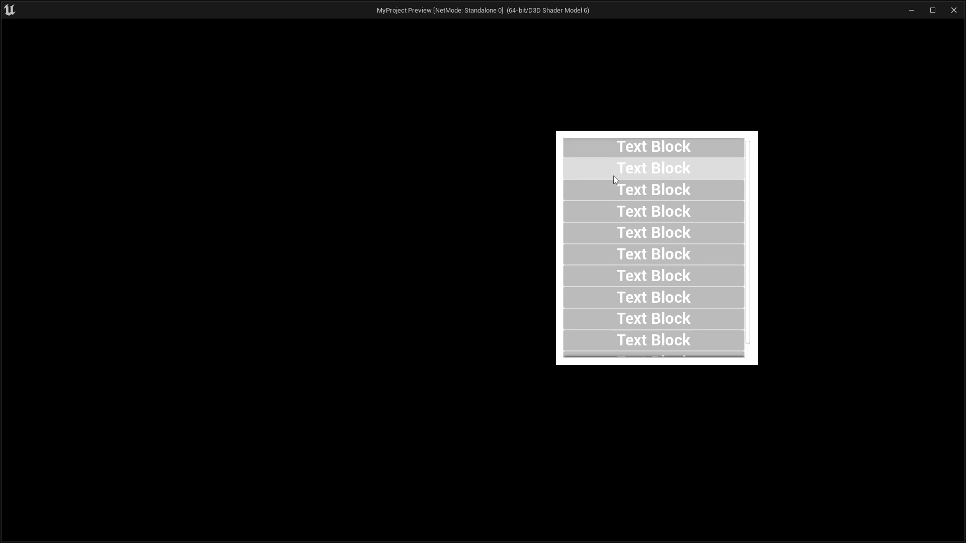
{"action": "left_click_drag", "start_coordinate": [750, 257], "coordinate": [709, 283]}
{"action": "key", "text": "Escape"}
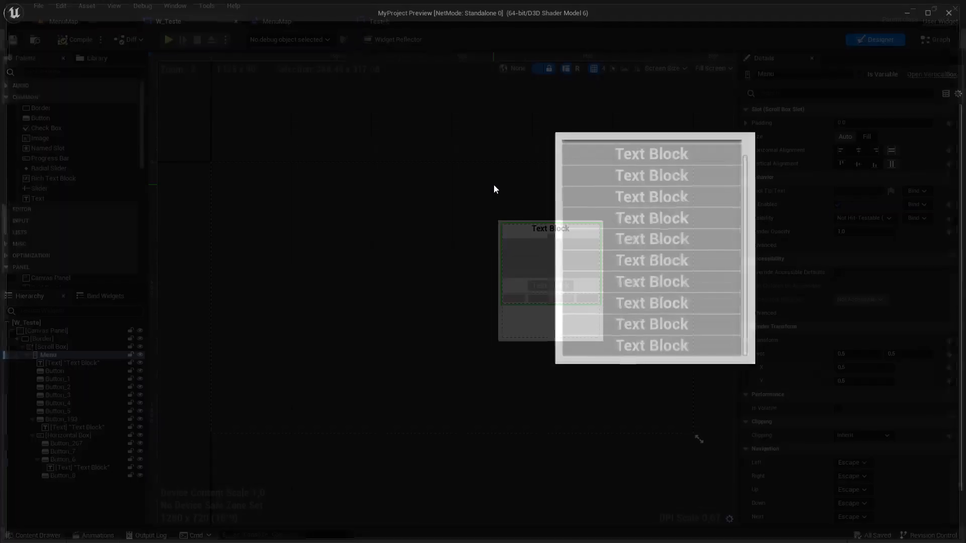
Set the Menu vertical box's size in its Scroll Box slot to Fill and compile the widget
{"action": "scroll", "coordinate": [379, 186], "scroll_direction": "up", "scroll_amount": 5}
{"action": "scroll", "coordinate": [281, 143], "scroll_direction": "down", "scroll_amount": 5}
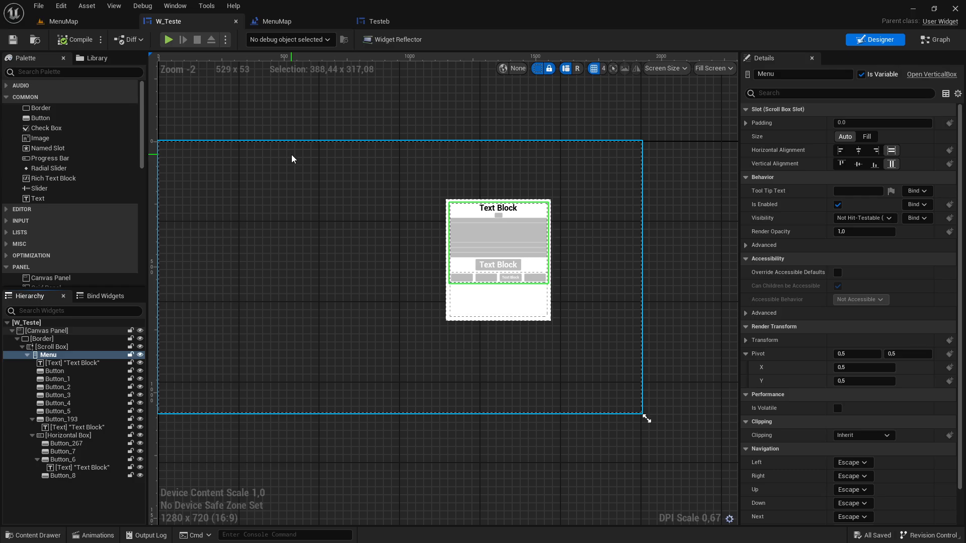
{"action": "scroll", "coordinate": [291, 155], "scroll_direction": "up", "scroll_amount": 4}
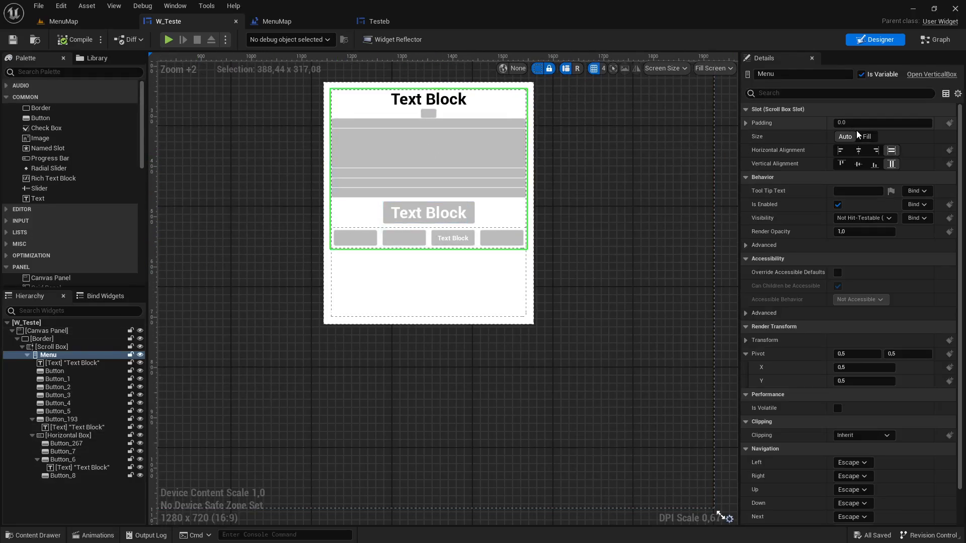
{"action": "left_click", "coordinate": [867, 137]}
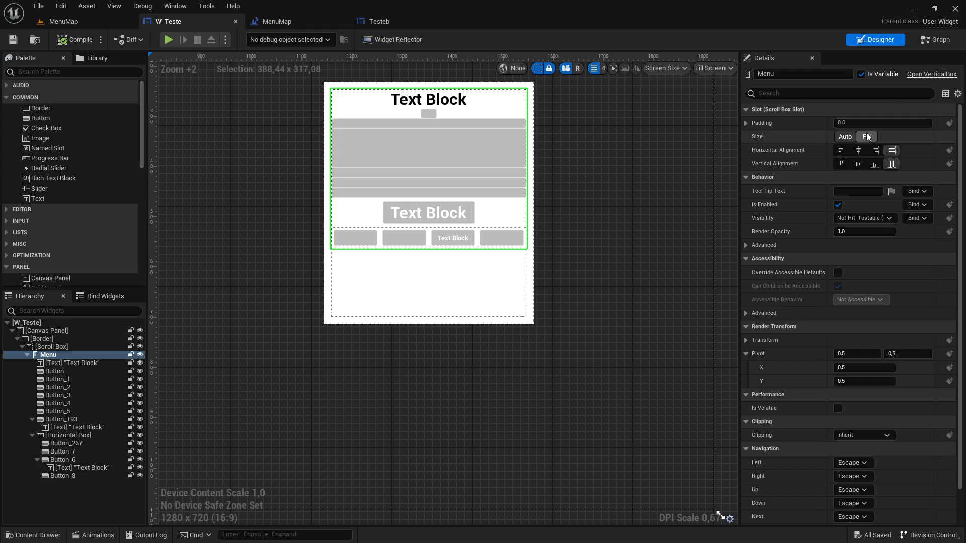
{"action": "left_click", "coordinate": [867, 137]}
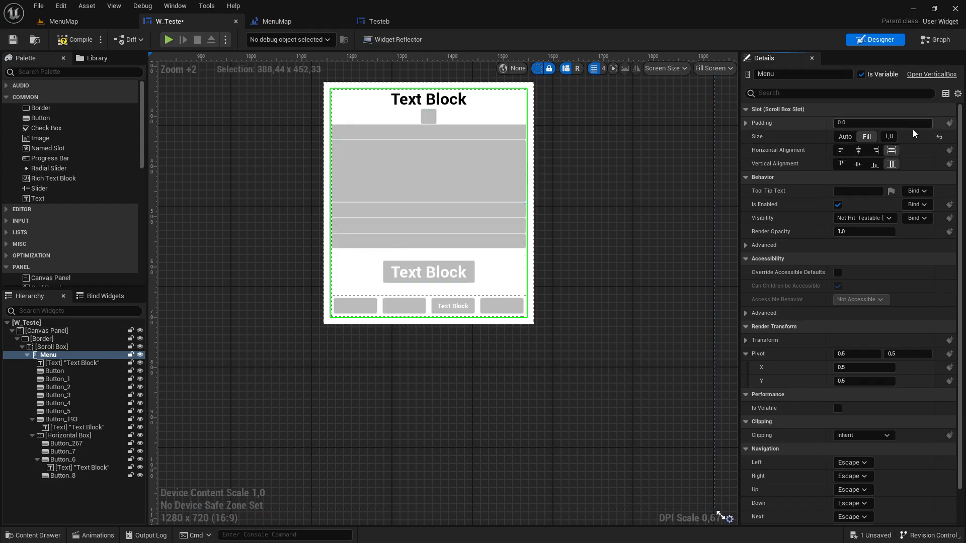
{"action": "left_click", "coordinate": [75, 40]}
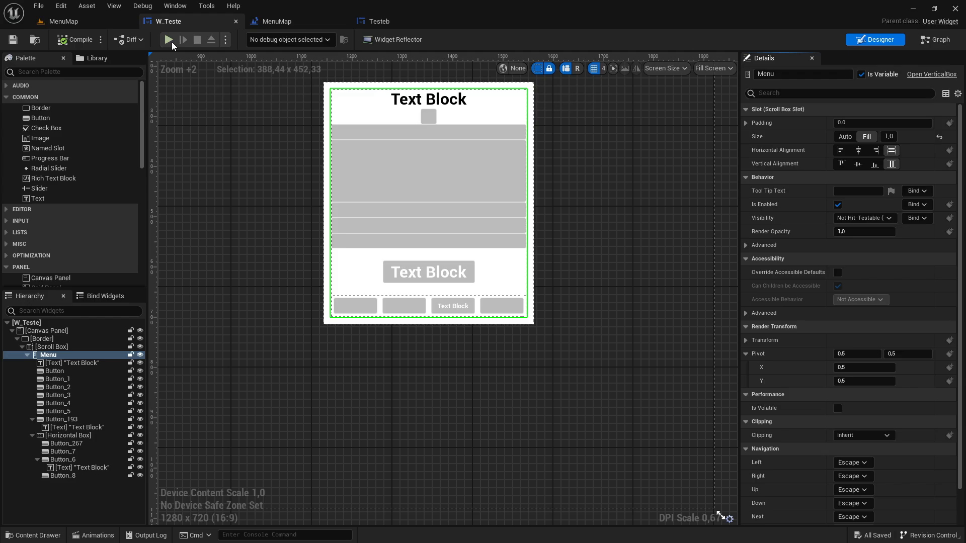
Play-test the filled menu, close the preview, and select the Scroll Box in the widget hierarchy
{"action": "left_click", "coordinate": [169, 40]}
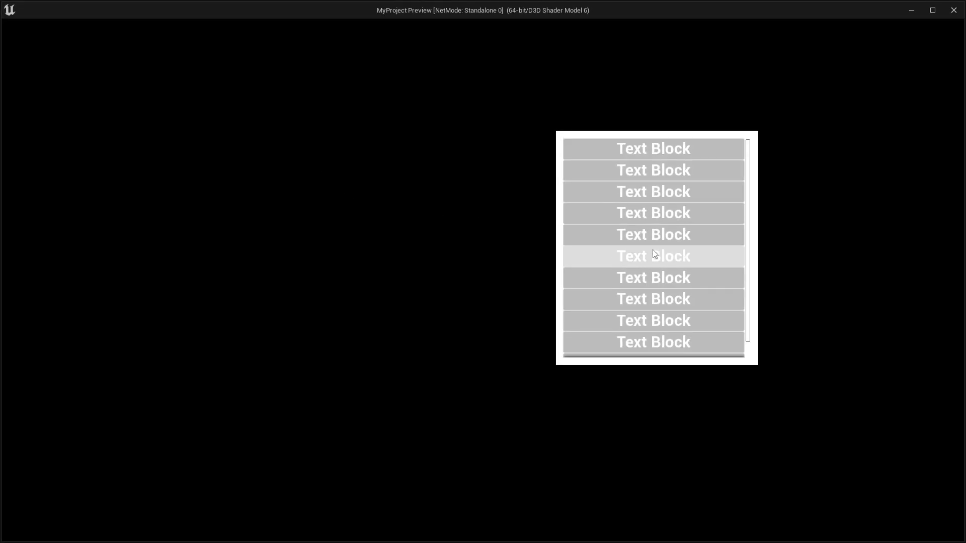
{"action": "left_click", "coordinate": [952, 11]}
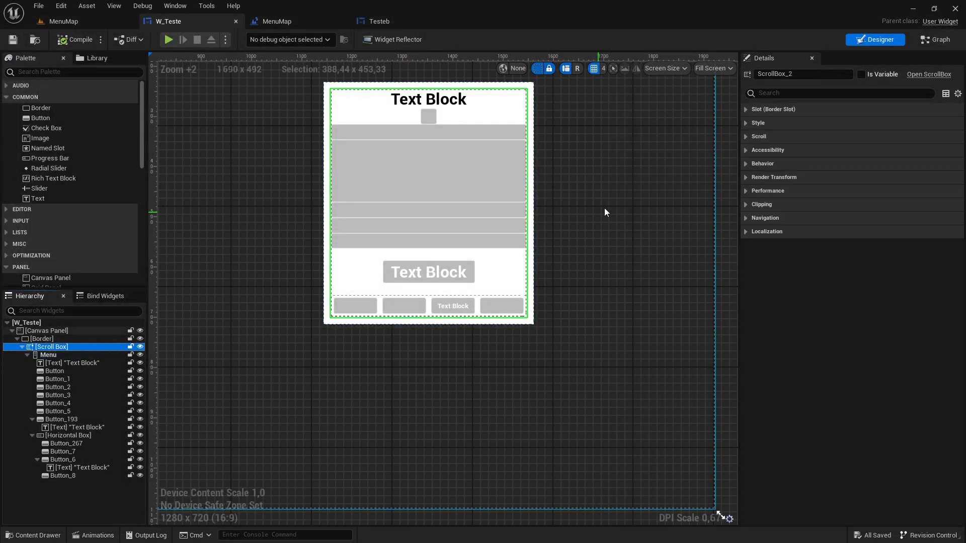
{"action": "left_click", "coordinate": [233, 200]}
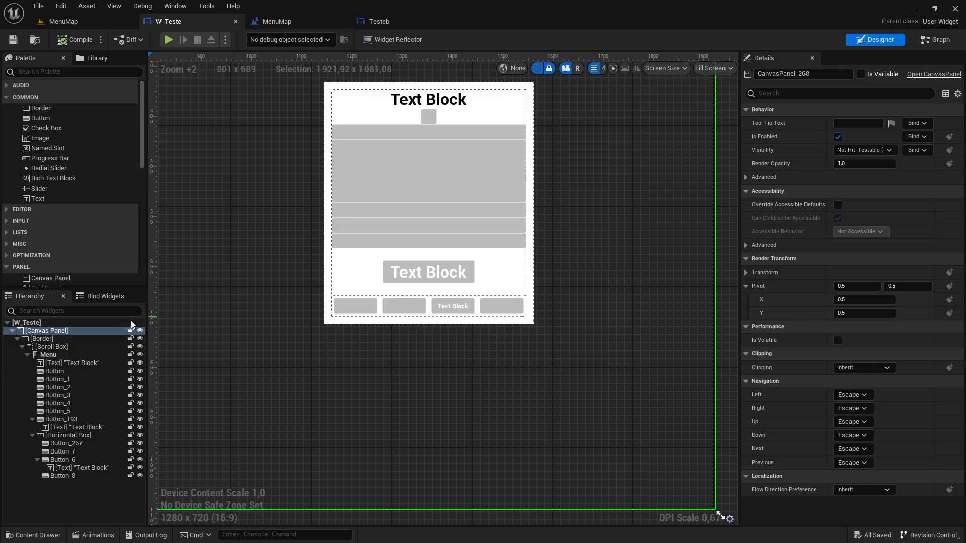
{"action": "left_click", "coordinate": [51, 347]}
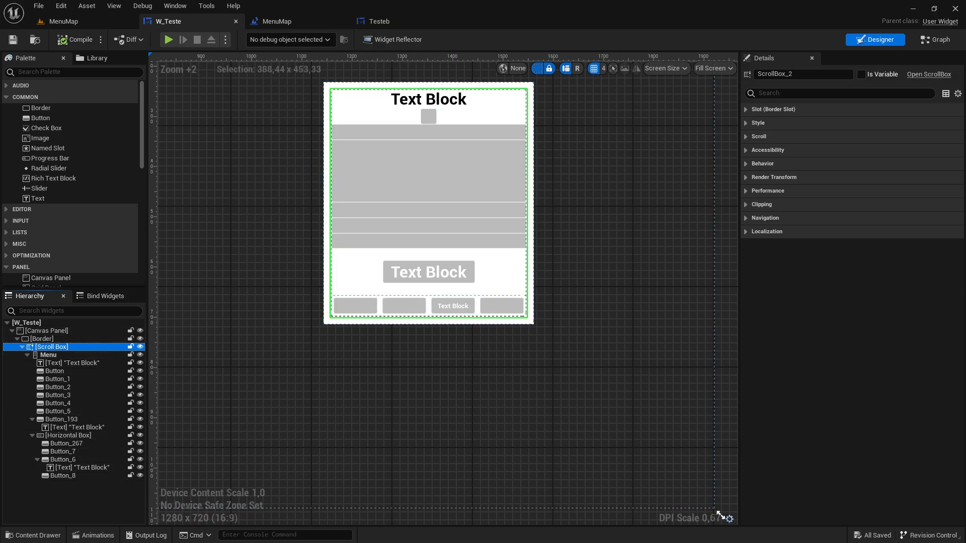
Open the W_Teste event graph and search the actions available from the Menu reference for "add ch" without adding a node
{"action": "left_click", "coordinate": [937, 40]}
{"action": "right_click_drag", "start_coordinate": [688, 237], "coordinate": [548, 237]}
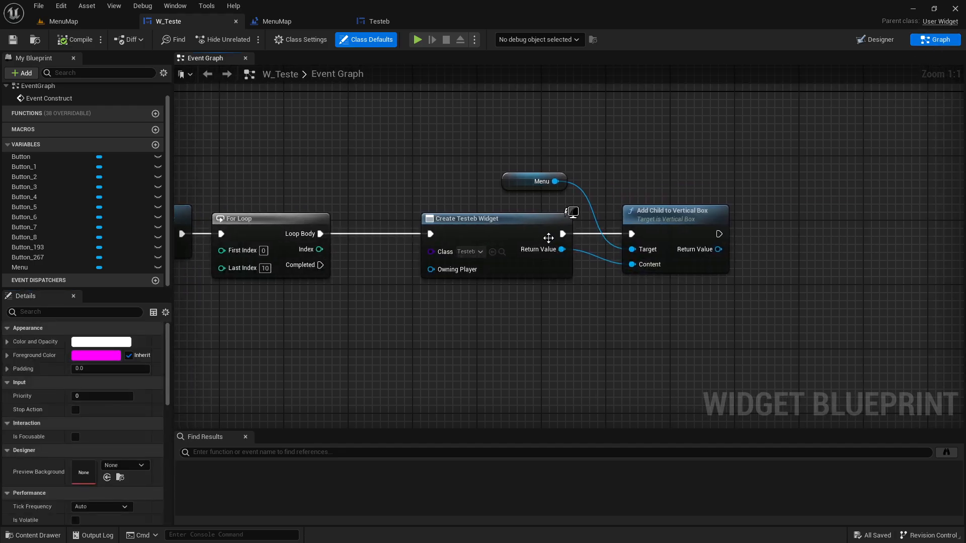
{"action": "left_click_drag", "start_coordinate": [552, 183], "coordinate": [772, 190]}
{"action": "type", "text": "add ch"}
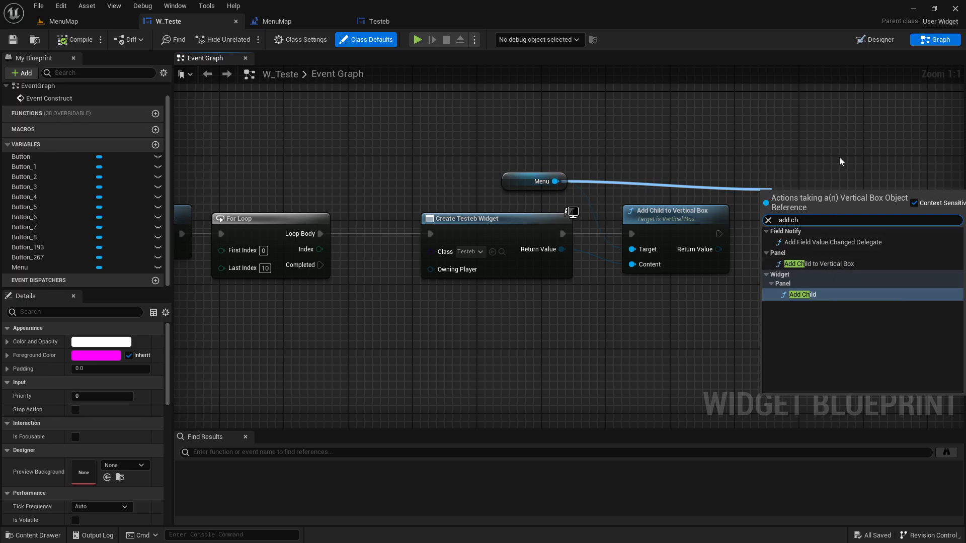
{"action": "key", "text": "Escape"}
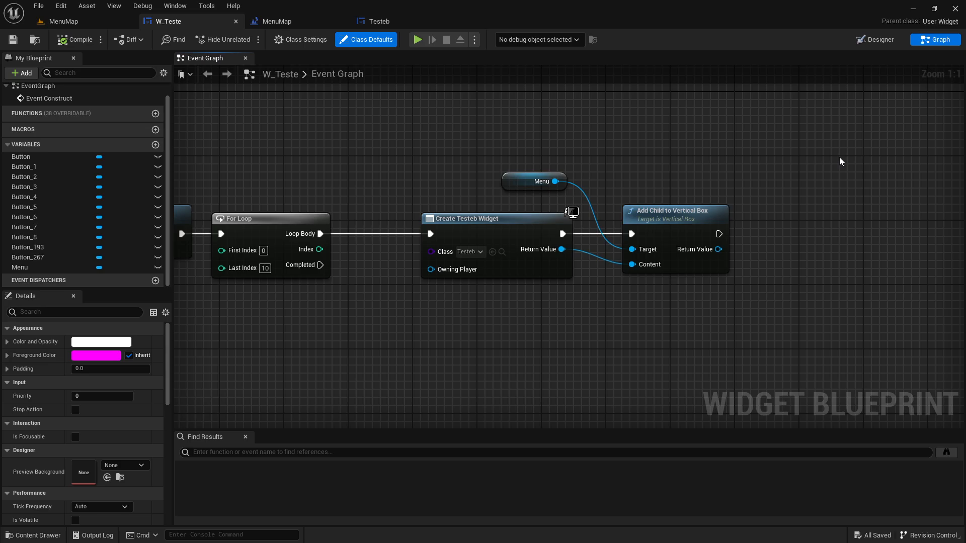
Set the Last Index of the For Loop after Clear Children to 8
{"action": "right_click_drag", "start_coordinate": [328, 195], "coordinate": [464, 223]}
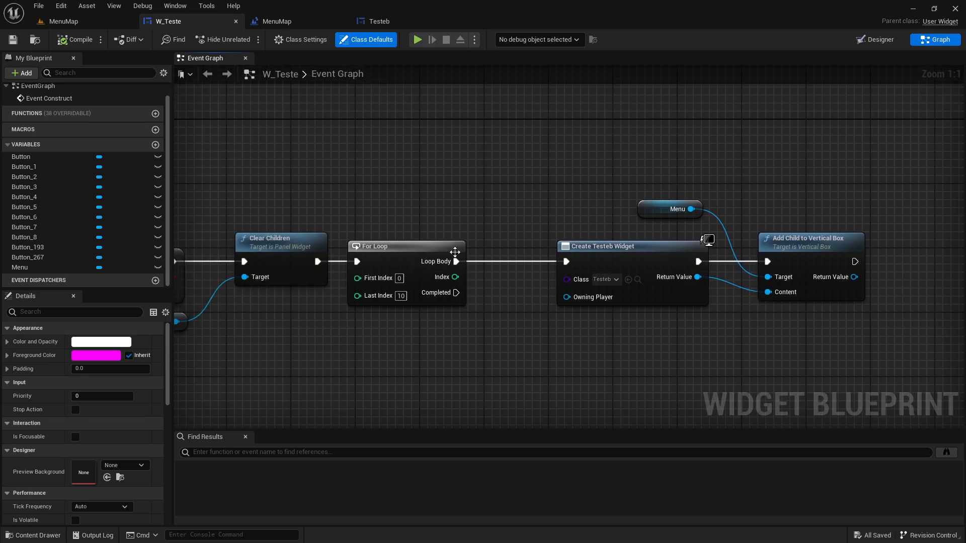
{"action": "left_click", "coordinate": [402, 295]}
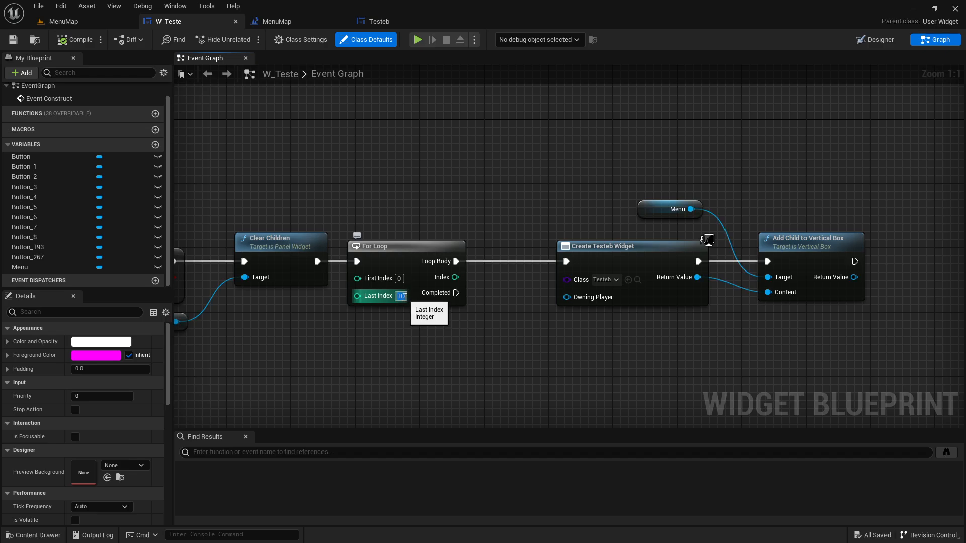
{"action": "type", "text": "8"}
{"action": "key", "text": "Return"}
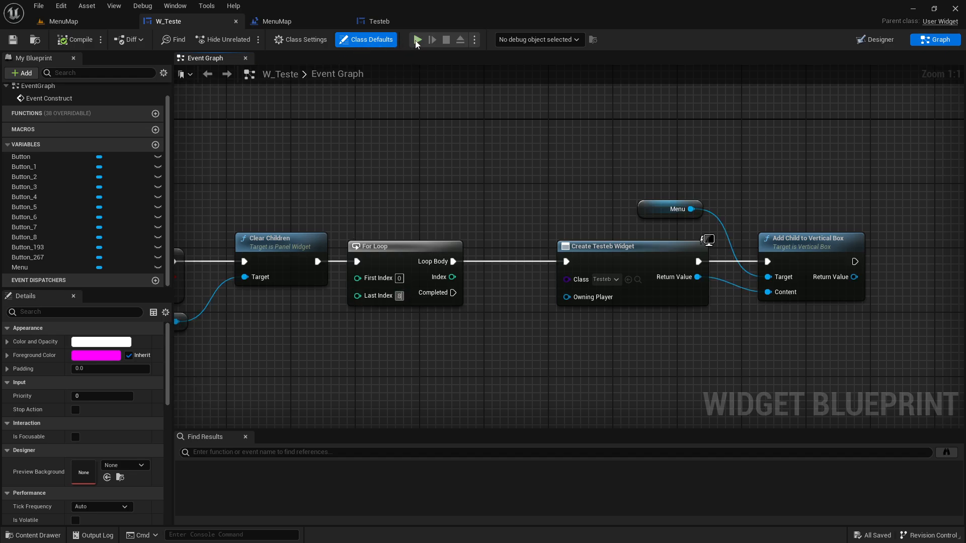